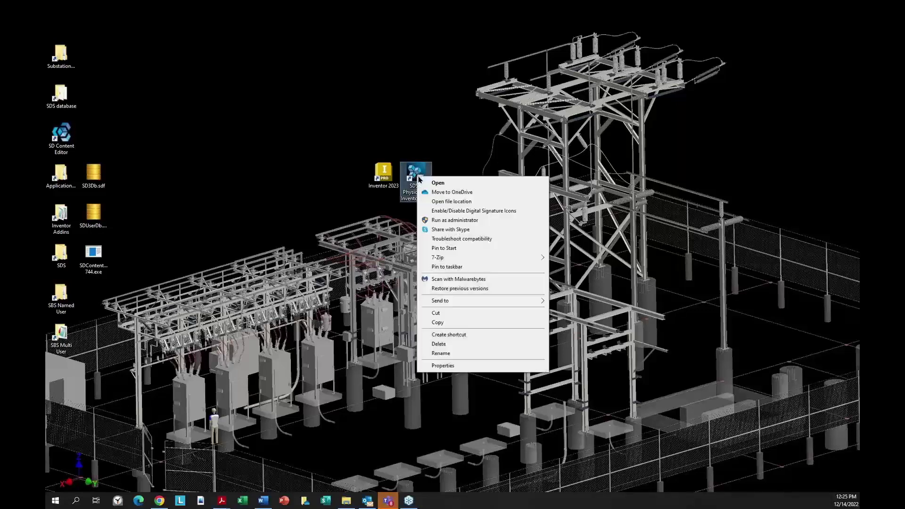
# Launch SDS Physical for Inventor 8.2.0 and accept the preset app and user database locations
pyautogui.click(437, 183)
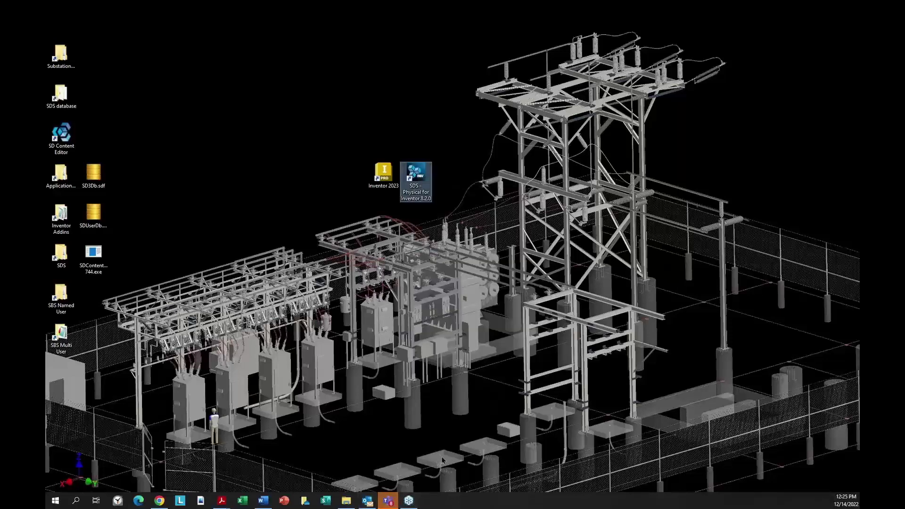
pyautogui.click(473, 423)
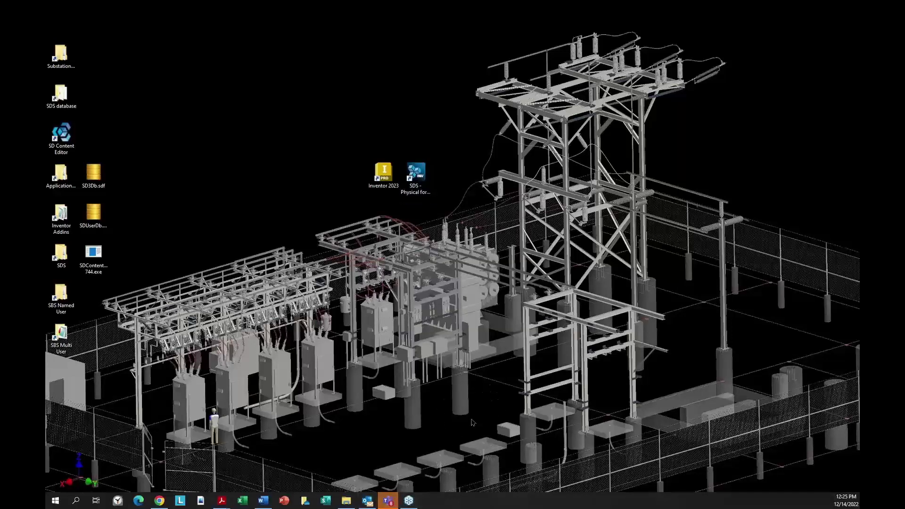
pyautogui.click(473, 423)
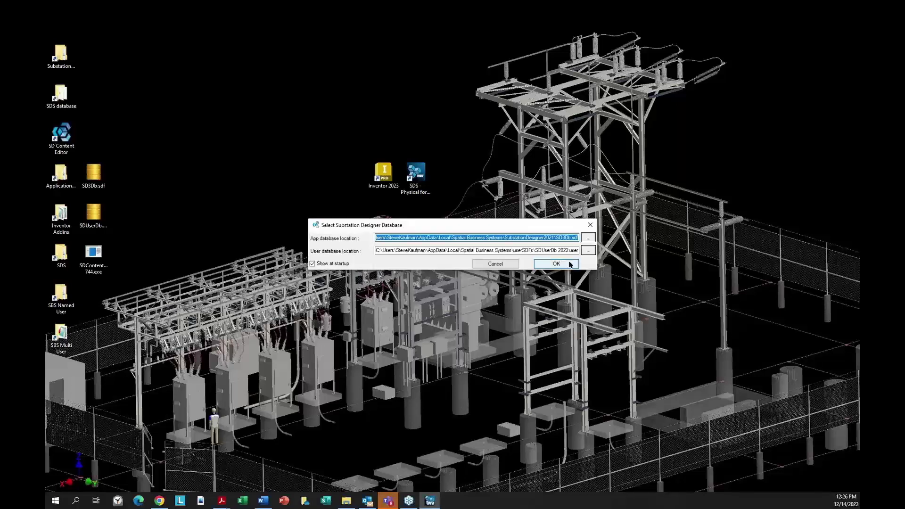
pyautogui.click(556, 264)
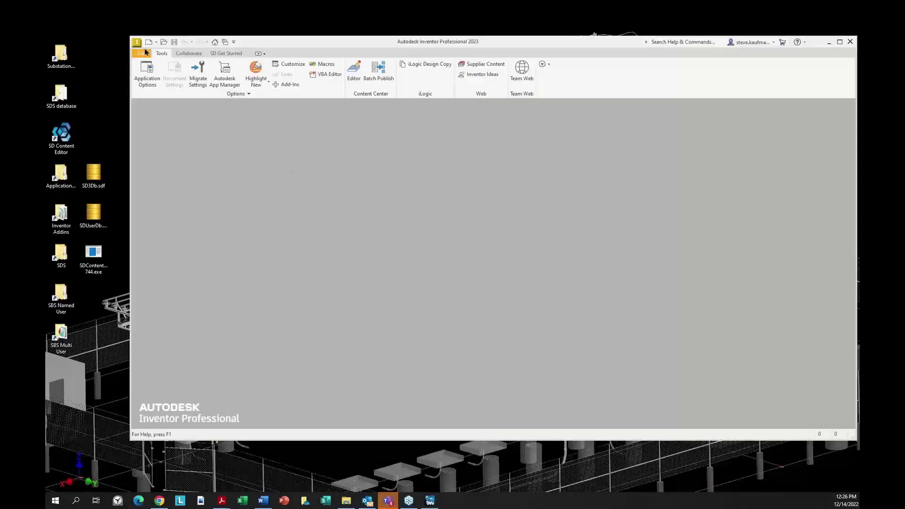
# Open the SD_Conduit Update.iam assembly
pyautogui.click(140, 55)
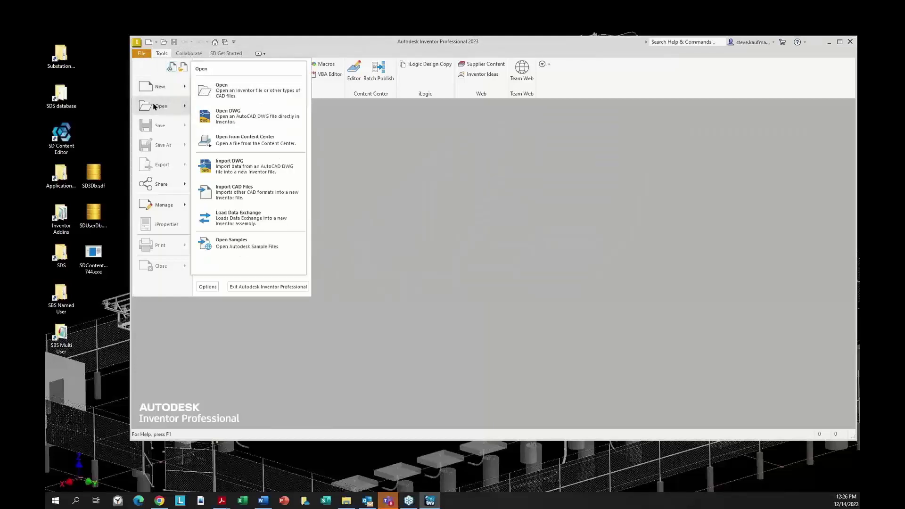
pyautogui.moveTo(153, 88)
pyautogui.click(503, 136)
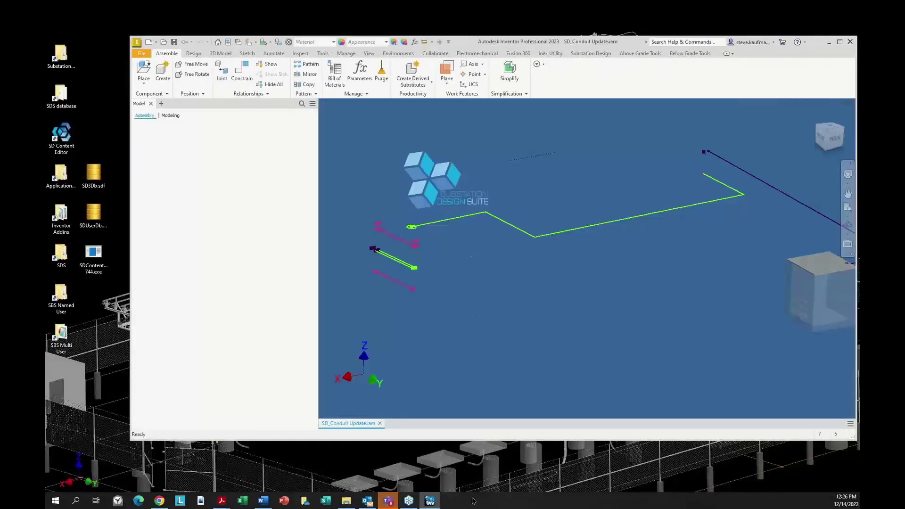
# Open SD_DemoAssembly.iam from the GENERAL ARRANGEMENT folder of the project workspace
pyautogui.moveTo(437, 503)
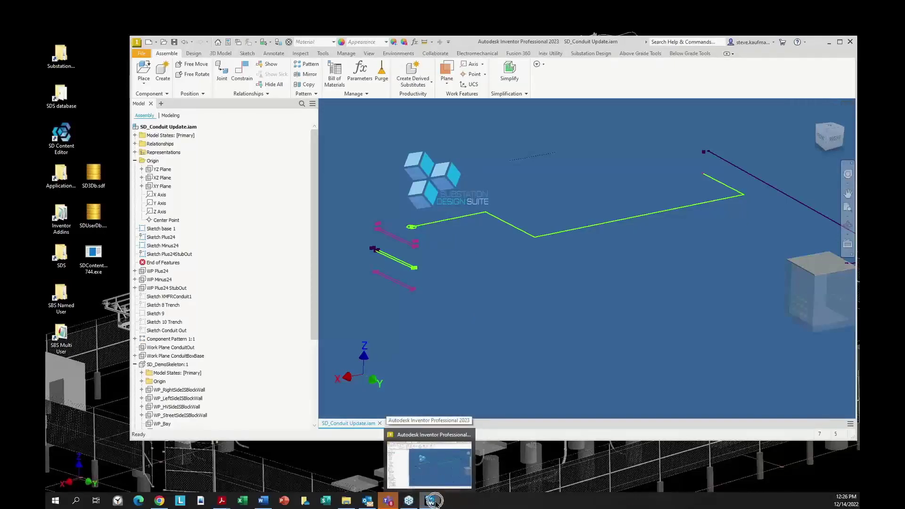
pyautogui.click(164, 43)
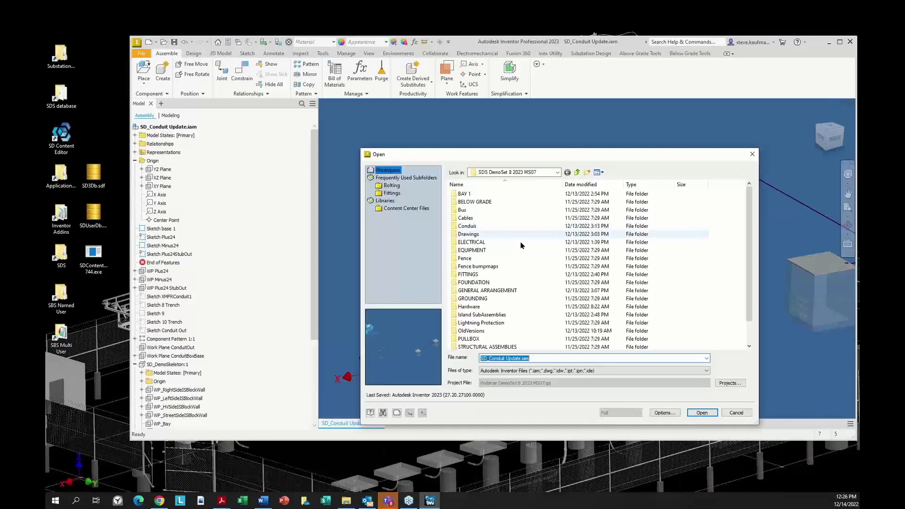
pyautogui.doubleClick(509, 292)
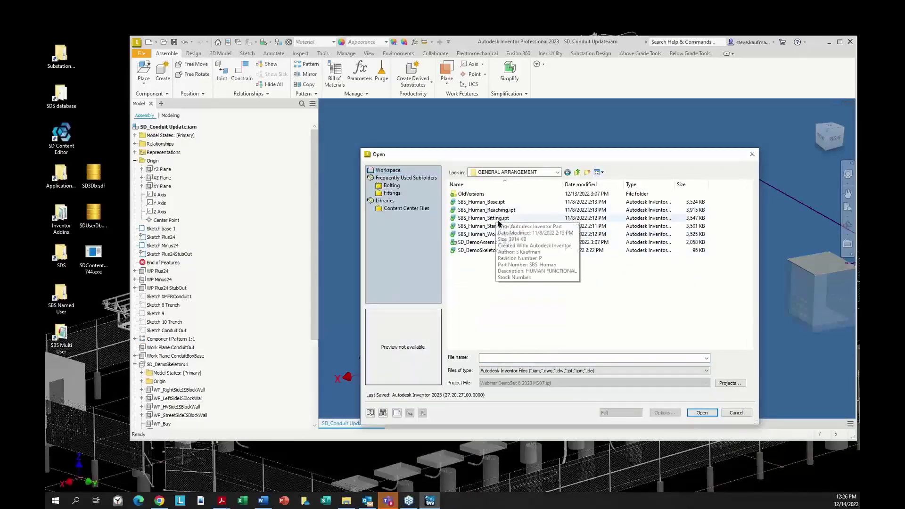
pyautogui.click(502, 244)
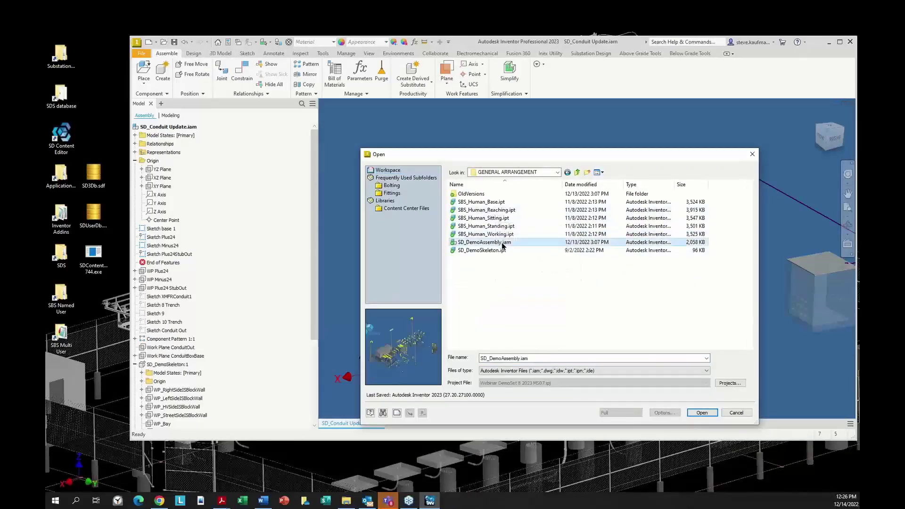
pyautogui.click(701, 413)
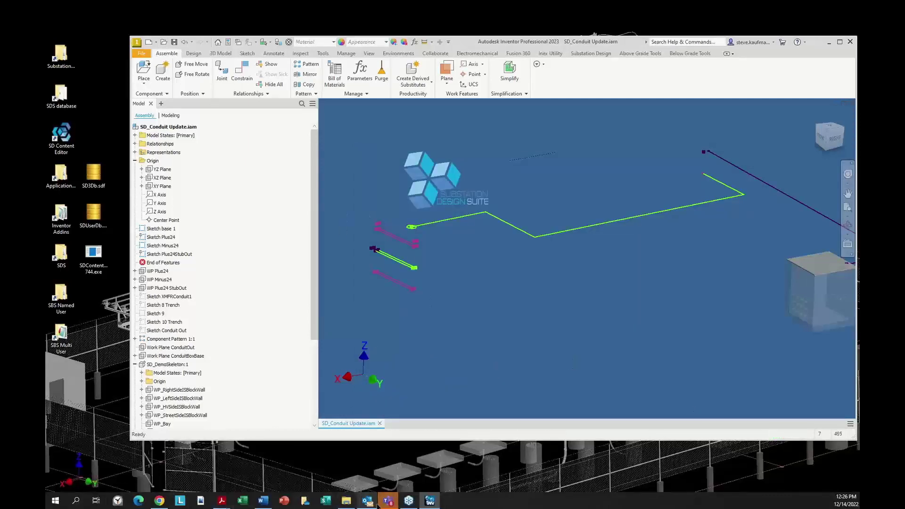
# Switch to Acrobat, read the enhancements and resolved issues in the SDS Physical 8-2 Release Notes, and return to Inventor
pyautogui.moveTo(222, 500)
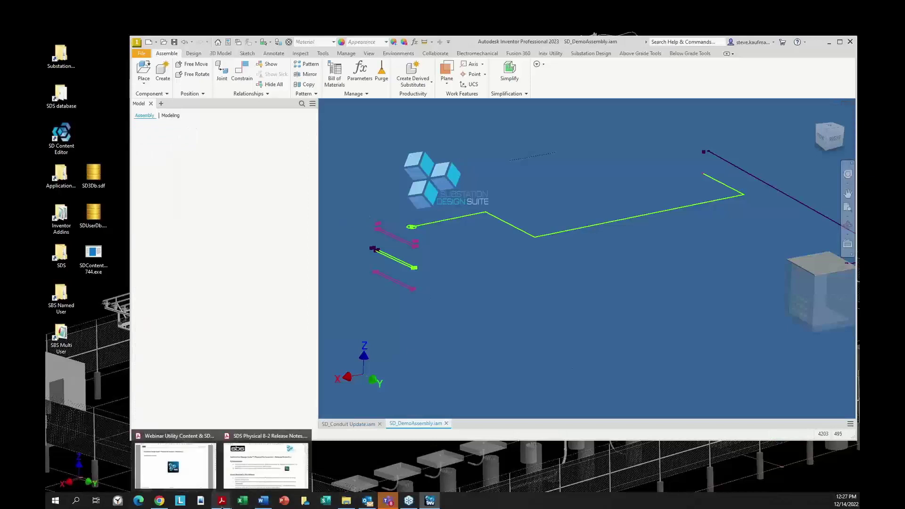
pyautogui.click(264, 472)
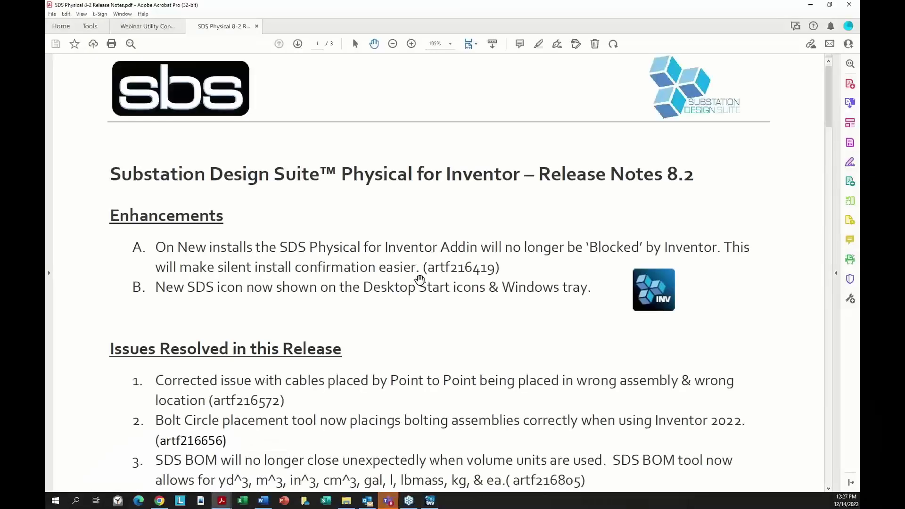
pyautogui.scroll(-5, 418, 279)
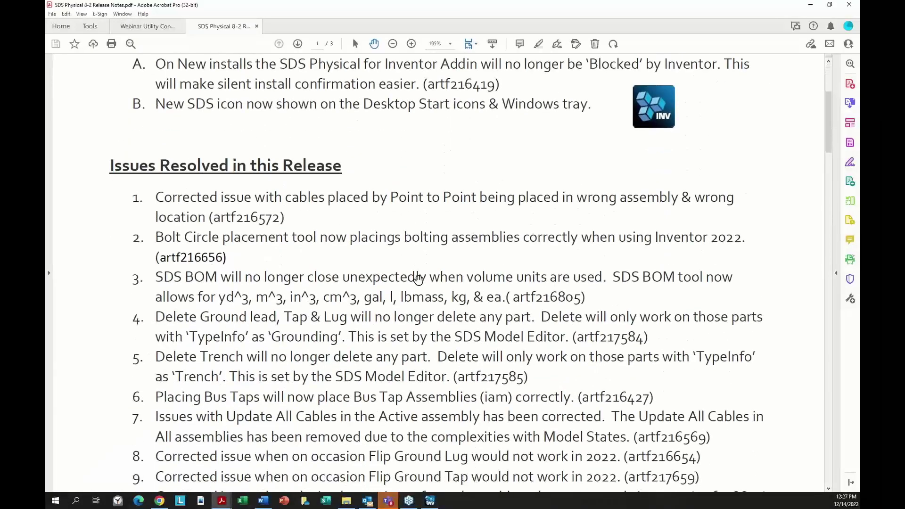
pyautogui.scroll(-1, 415, 280)
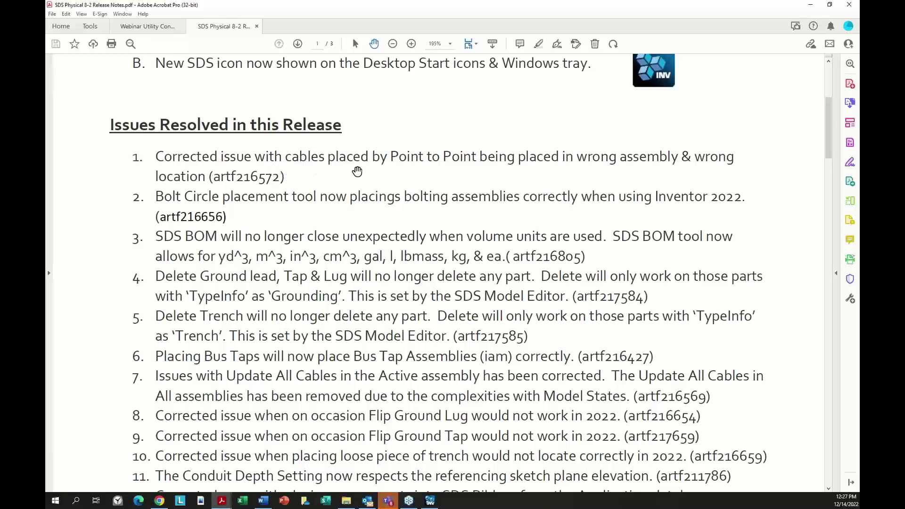
pyautogui.moveTo(621, 9); pyautogui.dragTo(47, 50)
pyautogui.press('super+Down')
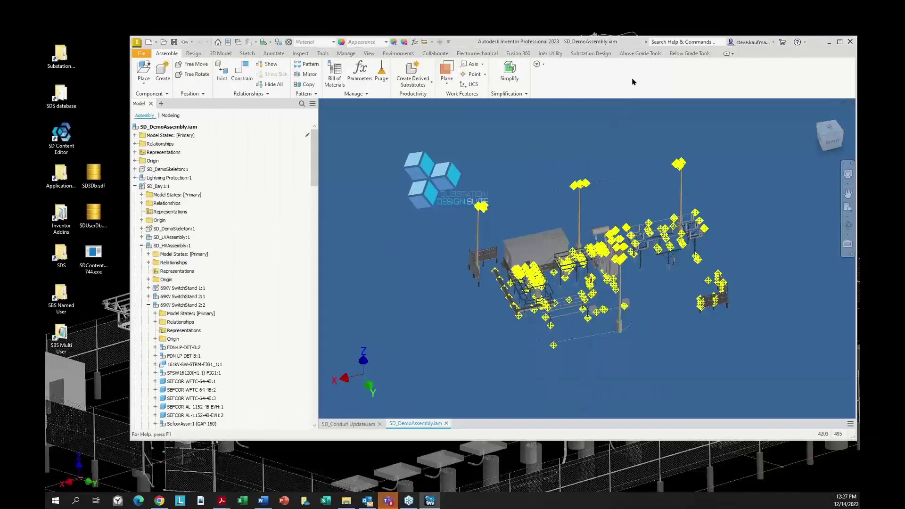
# Create a cable with Pick Points to Create Cable through three fitting points from one switch stand across the bus to the opposite stand
pyautogui.click(649, 55)
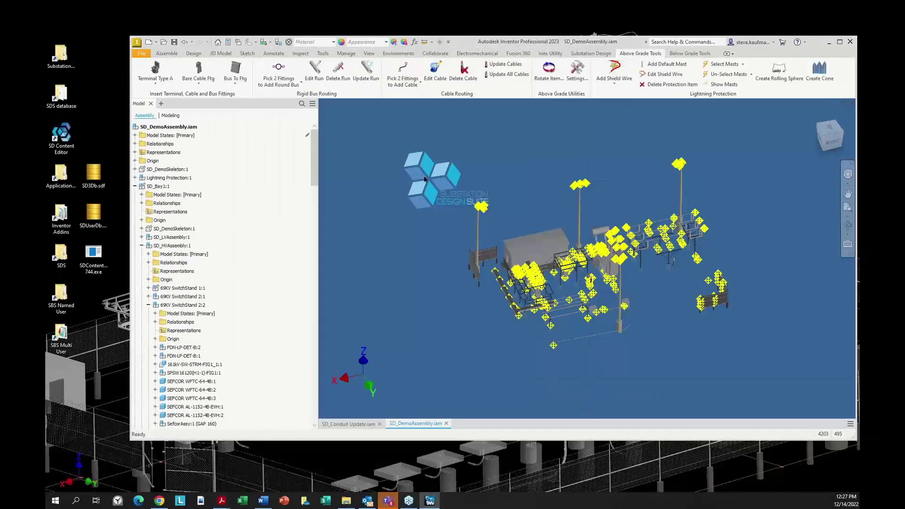
pyautogui.click(403, 81)
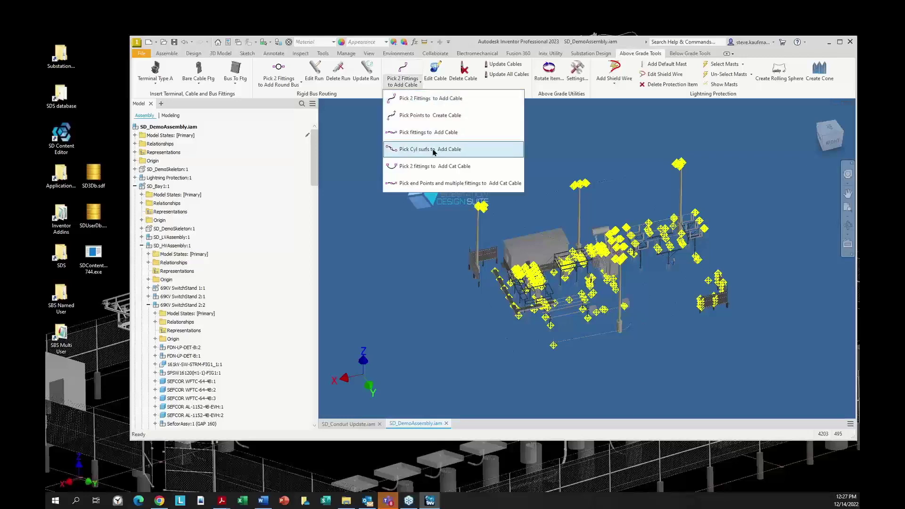
pyautogui.click(436, 116)
pyautogui.scroll(6, 703, 245)
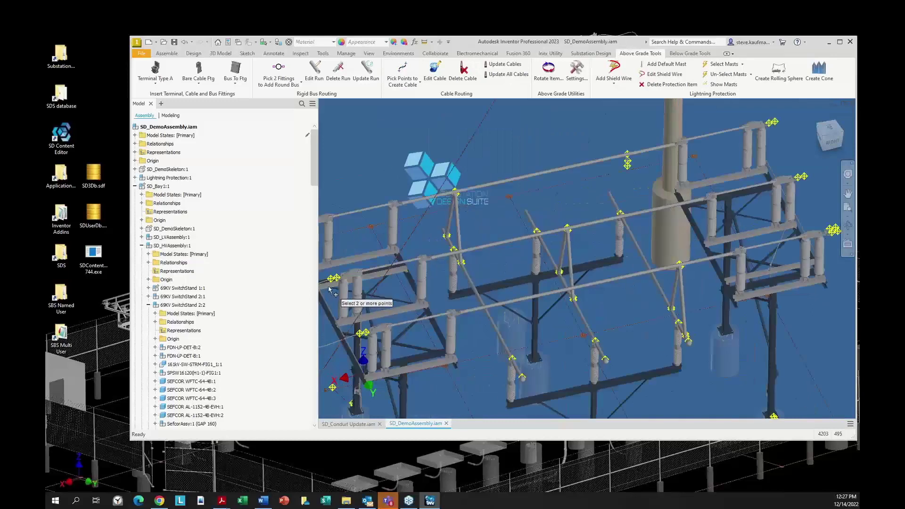
pyautogui.click(333, 280)
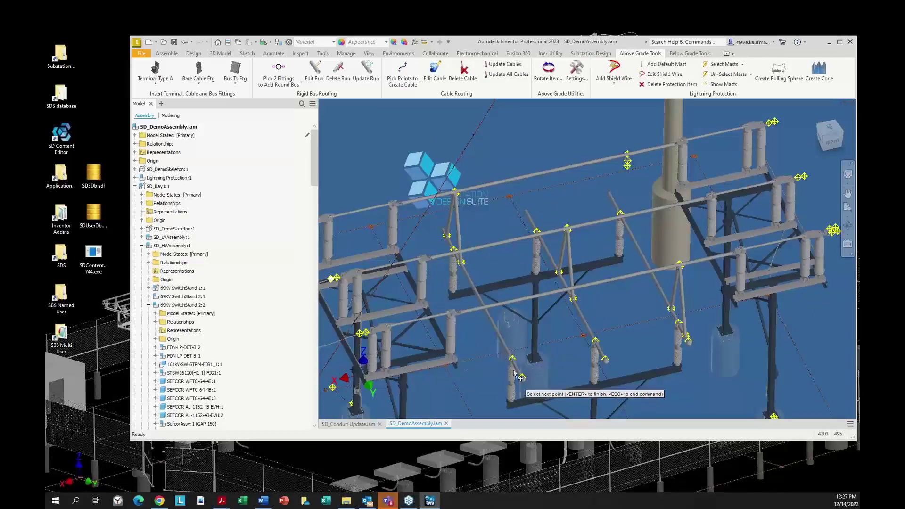
pyautogui.click(572, 300)
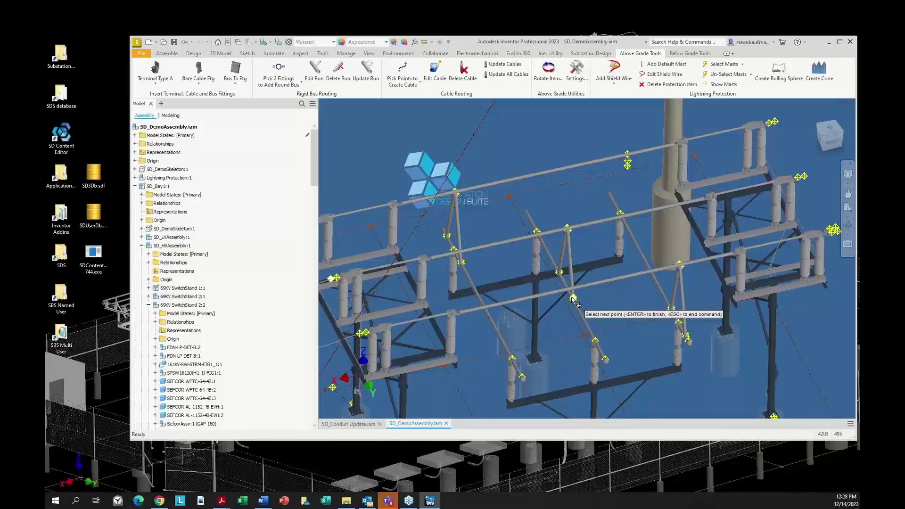
pyautogui.click(835, 231)
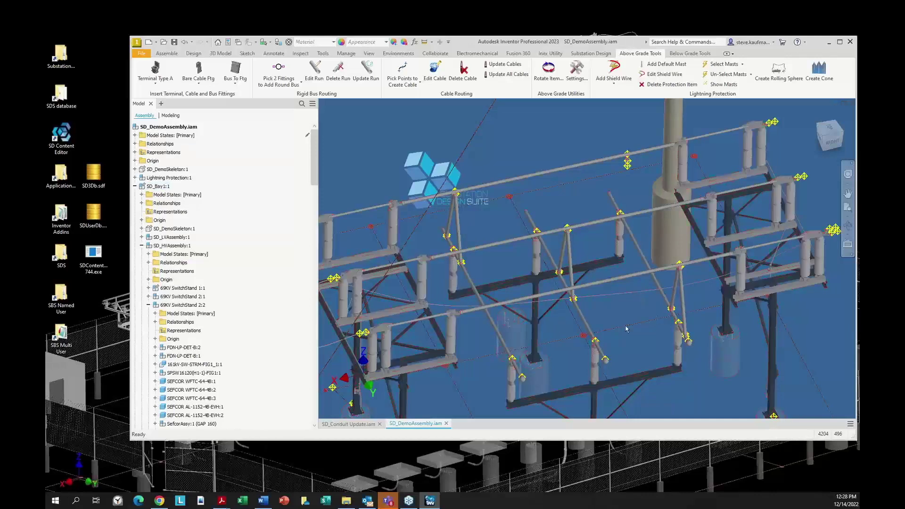
# Change the selection priority, select the new cable in the model to check it, and clear the selection
pyautogui.click(268, 42)
pyautogui.click(356, 159)
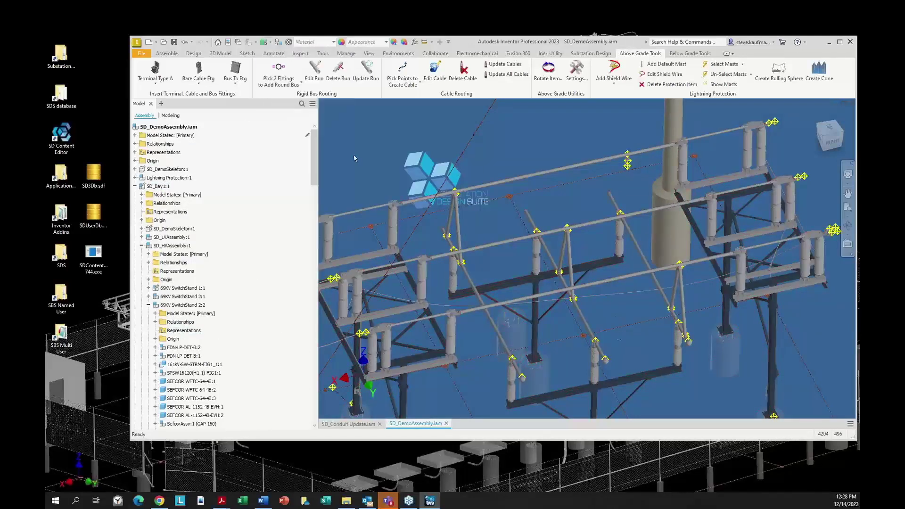
pyautogui.click(625, 298)
pyautogui.press('Escape')
# View the standard Bill of Materials of SD_DemoAssembly.iam and close it
pyautogui.hotkey('alt', 'Tab')
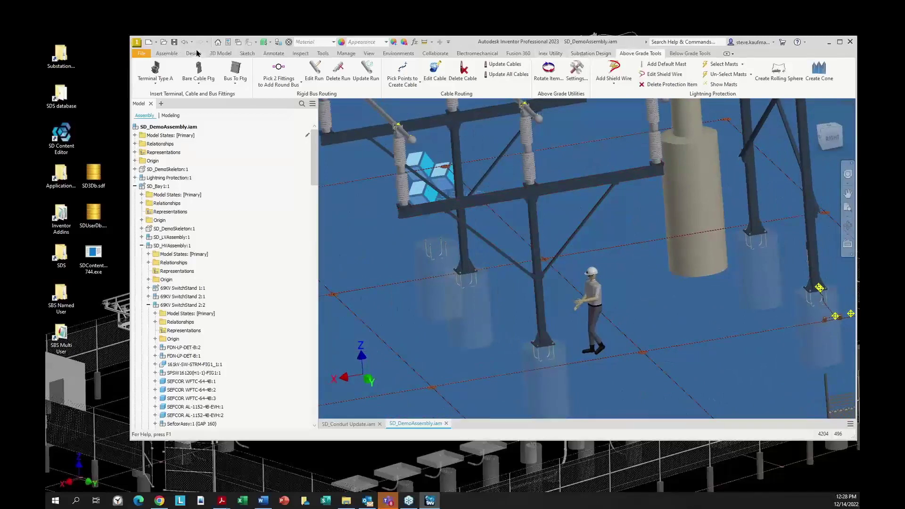
pyautogui.click(169, 54)
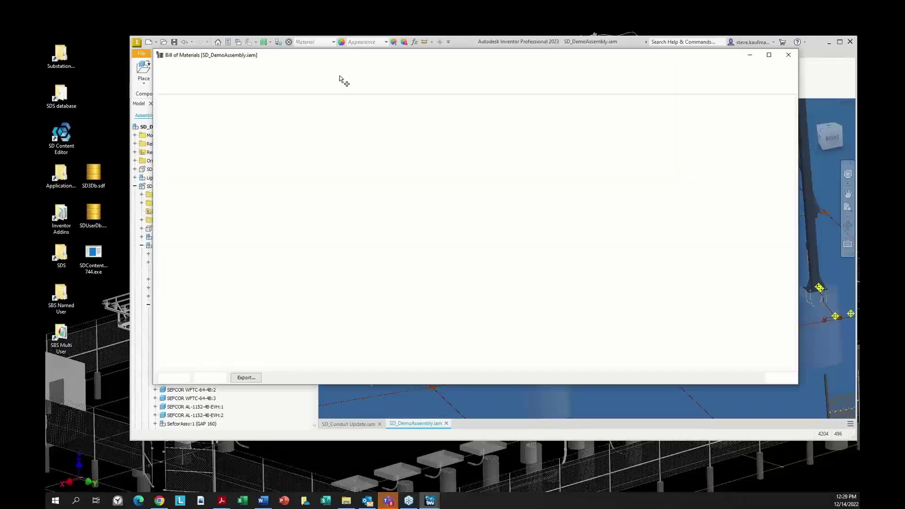
pyautogui.click(789, 54)
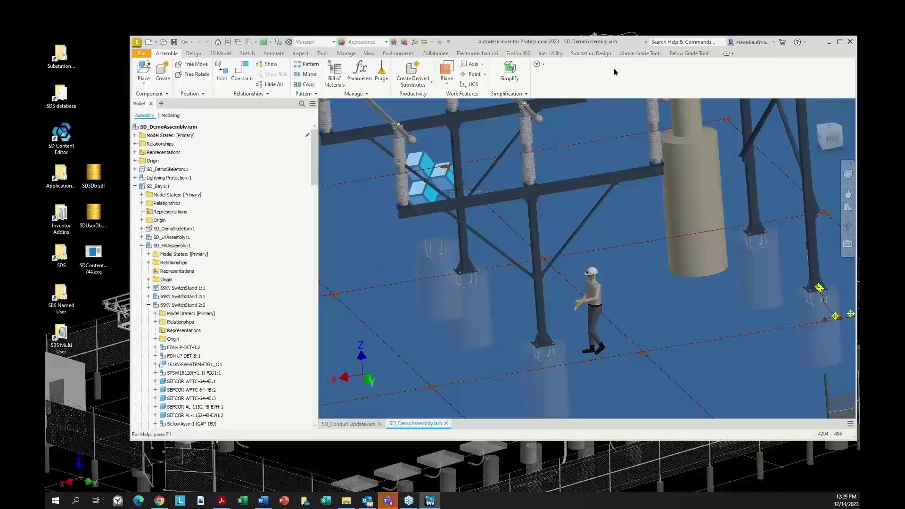
# Select the front bus support's foundation and steel stand, and load the pre-selected components into Item SDS BOM Status
pyautogui.click(595, 56)
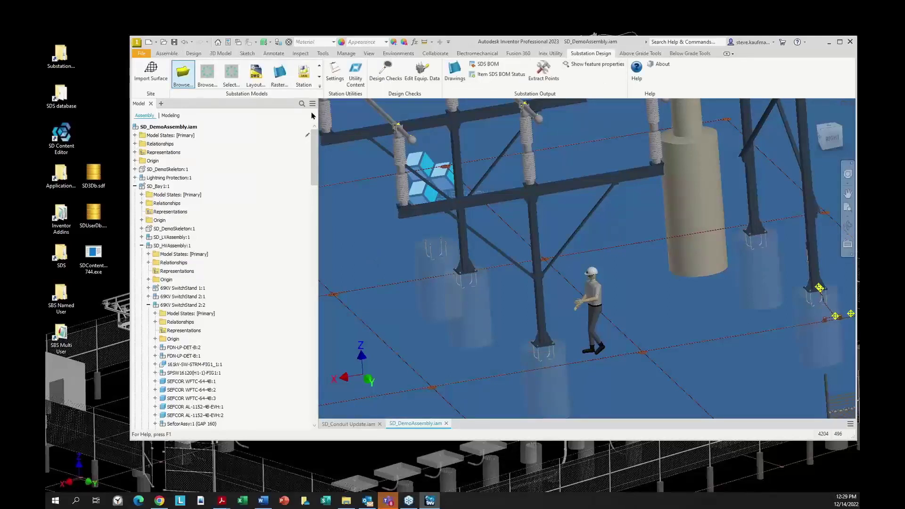
pyautogui.click(560, 399)
pyautogui.keyDown('ctrl'); pyautogui.click(537, 324); pyautogui.keyUp('ctrl')
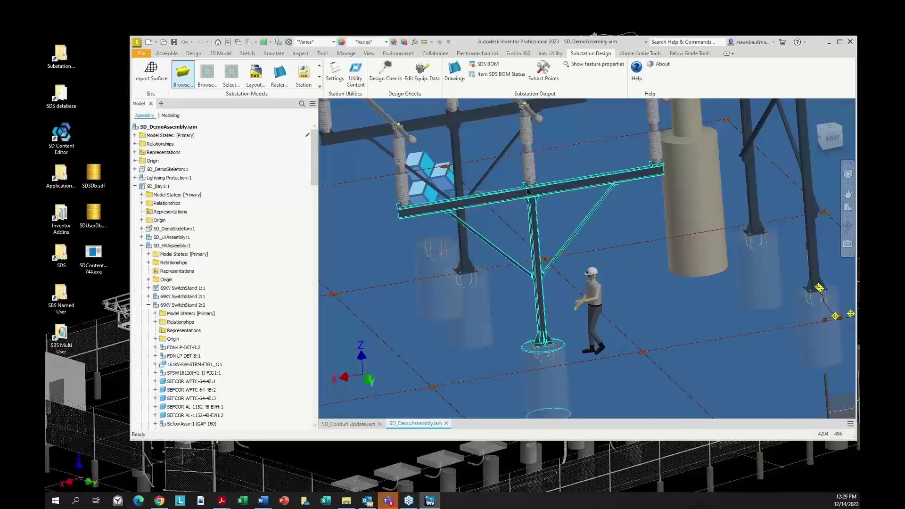
pyautogui.click(494, 75)
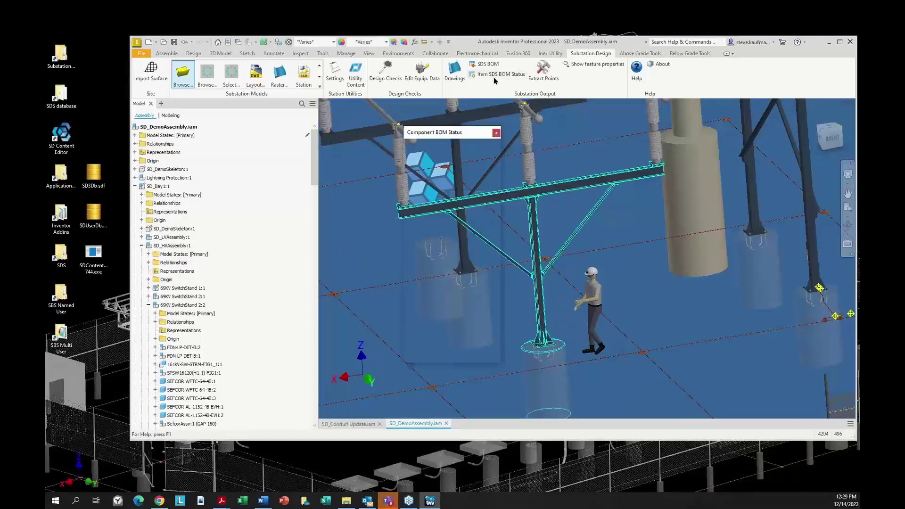
pyautogui.click(442, 212)
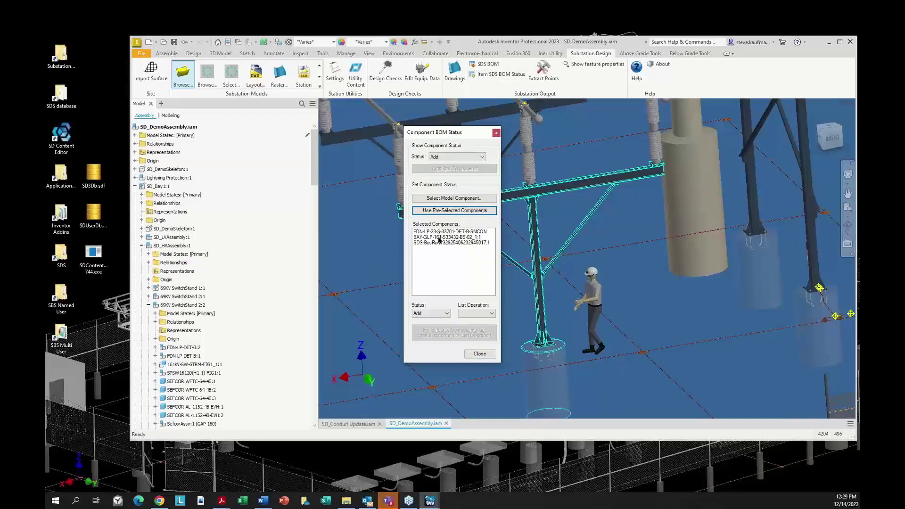
# Set the selected components' BOM status to Remove using the Overwrite with List operation, and close the status dialog
pyautogui.click(447, 314)
pyautogui.click(444, 328)
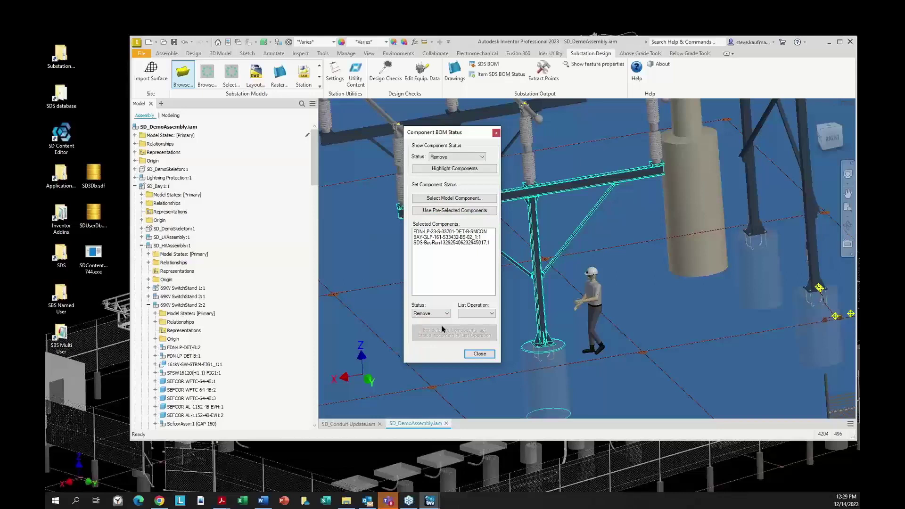
pyautogui.click(490, 314)
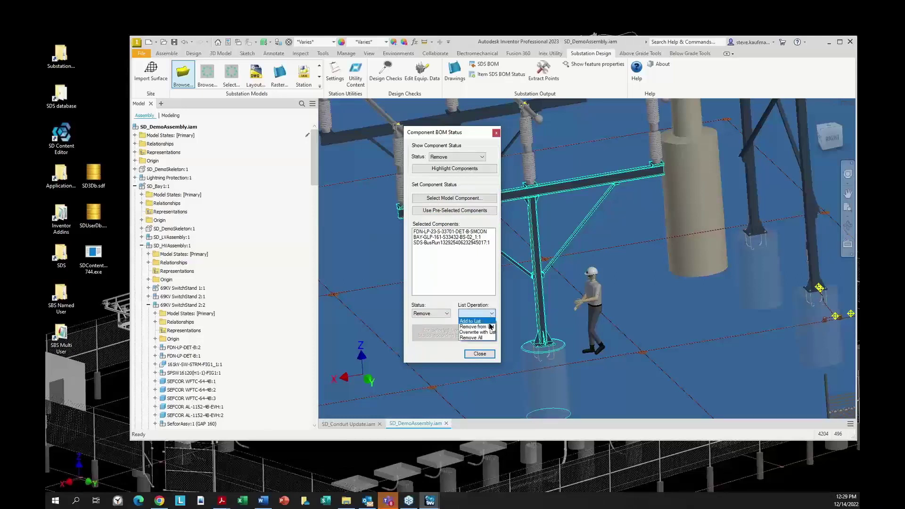
pyautogui.click(484, 336)
pyautogui.click(485, 336)
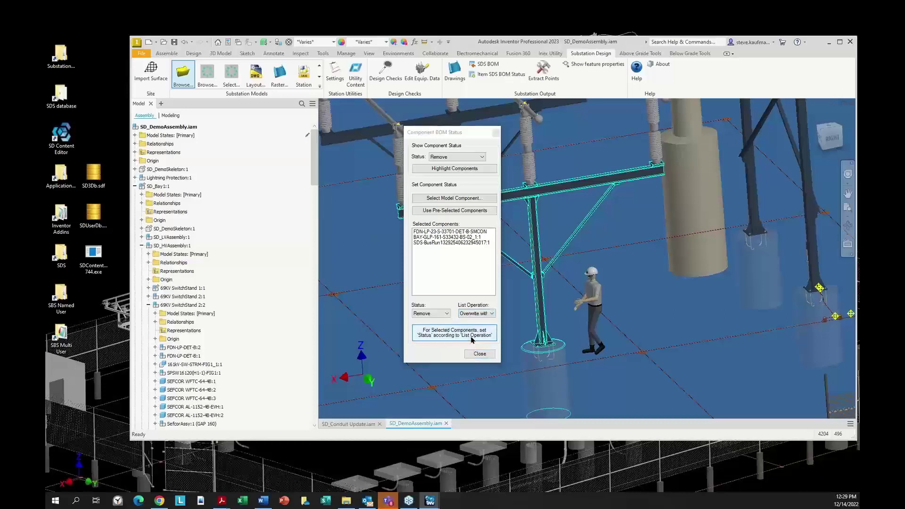
pyautogui.click(475, 353)
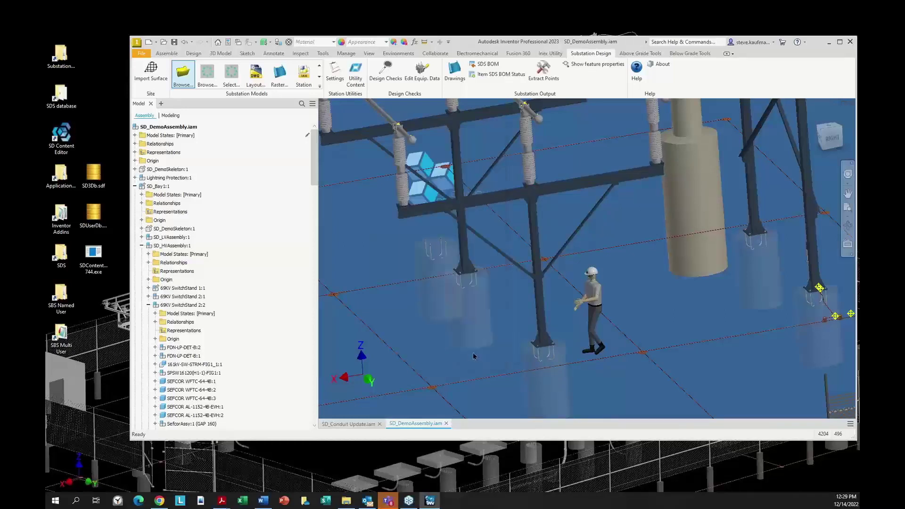
# Open the SDS BOM for the demo assembly and reposition its window over the model
pyautogui.click(490, 70)
pyautogui.moveTo(404, 69); pyautogui.dragTo(550, 118)
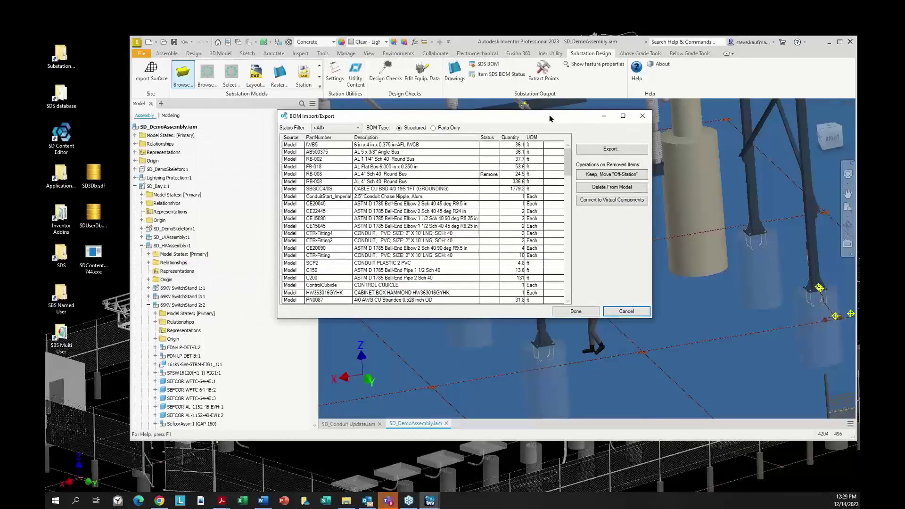
# Filter the SDS BOM by the Remove status and widen its window to review the removed items
pyautogui.click(359, 130)
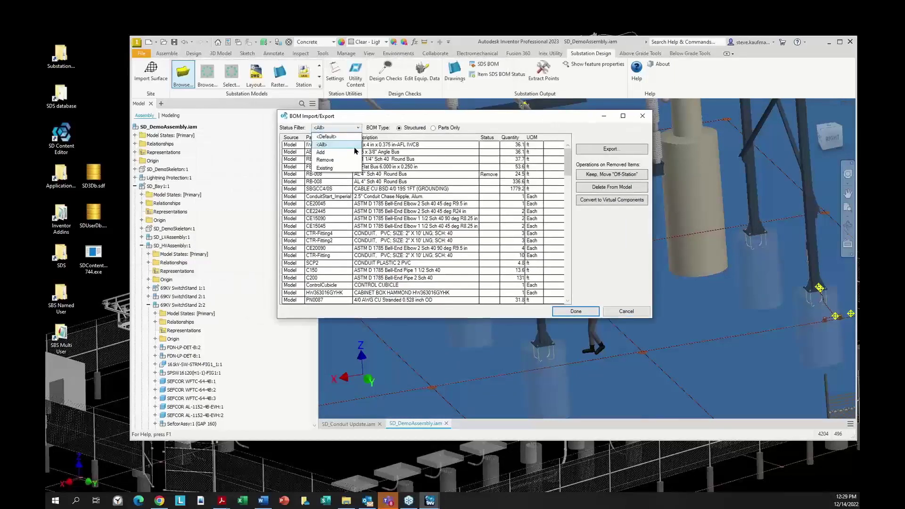
pyautogui.click(349, 164)
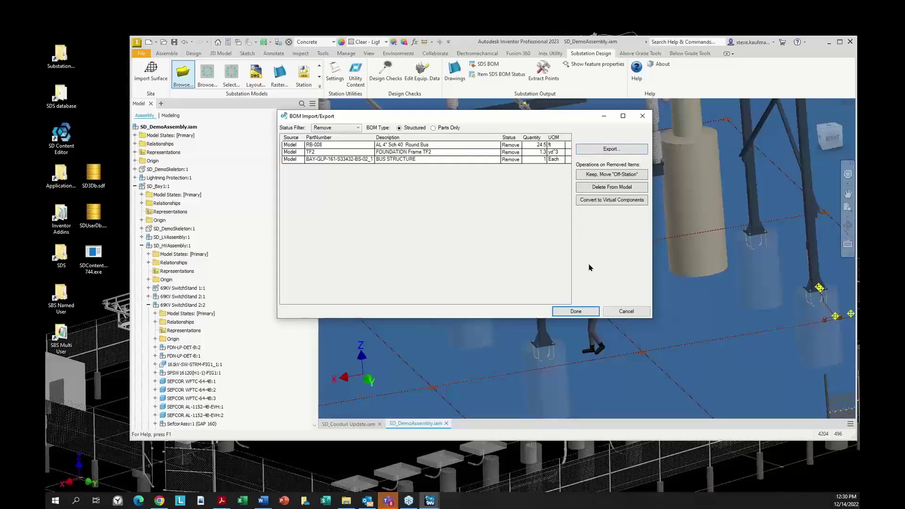
pyautogui.moveTo(657, 236); pyautogui.dragTo(725, 230)
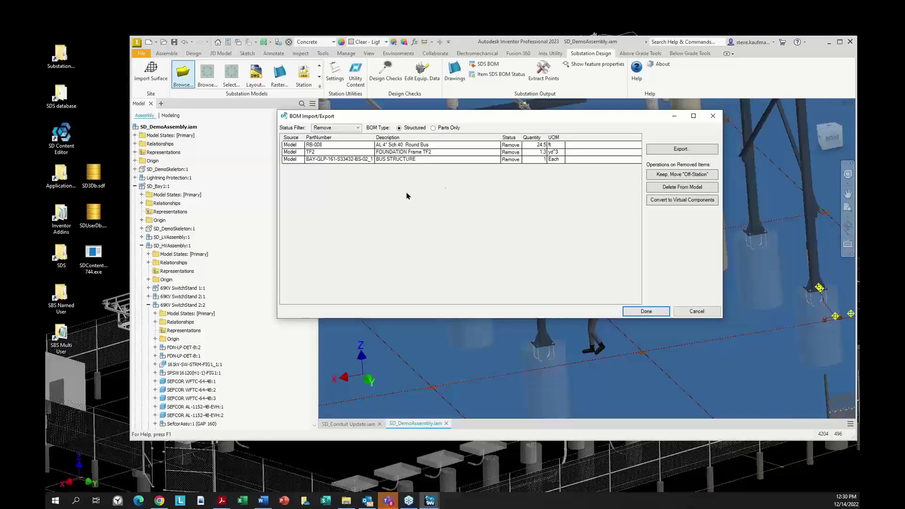
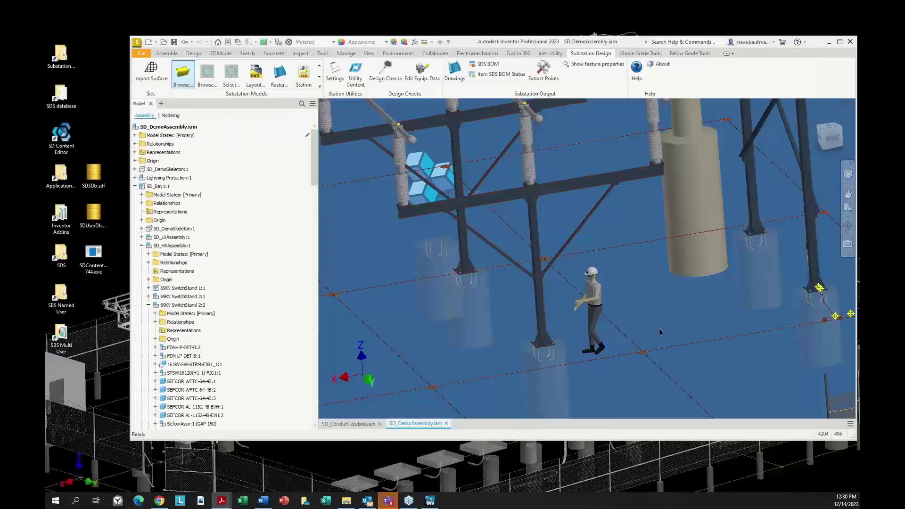
# Open the front bus support's steel stand as its own part and display its attributes in the SD Model Editor
pyautogui.click(541, 309)
pyautogui.rightClick(541, 309)
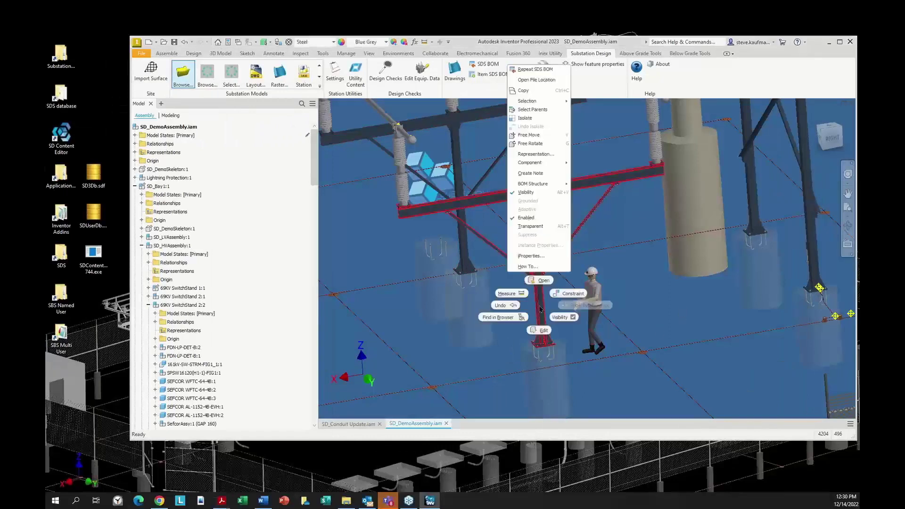
pyautogui.click(546, 310)
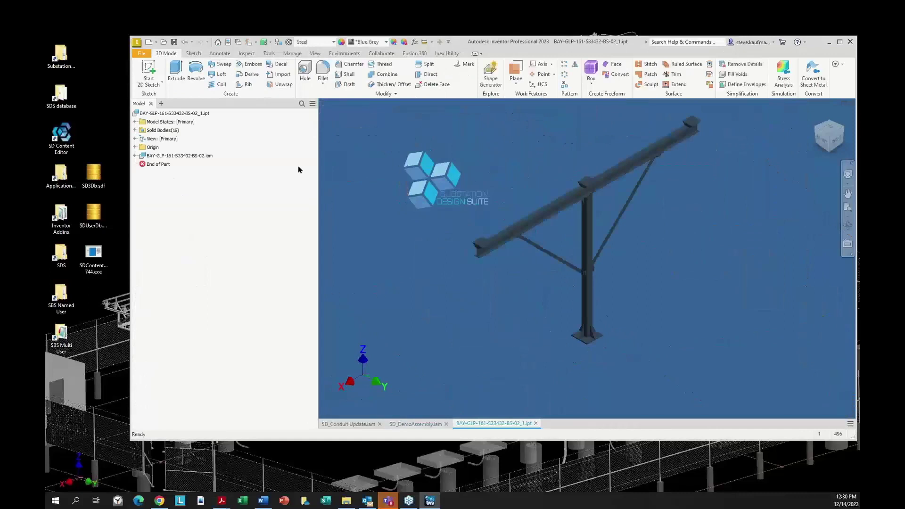
pyautogui.click(160, 104)
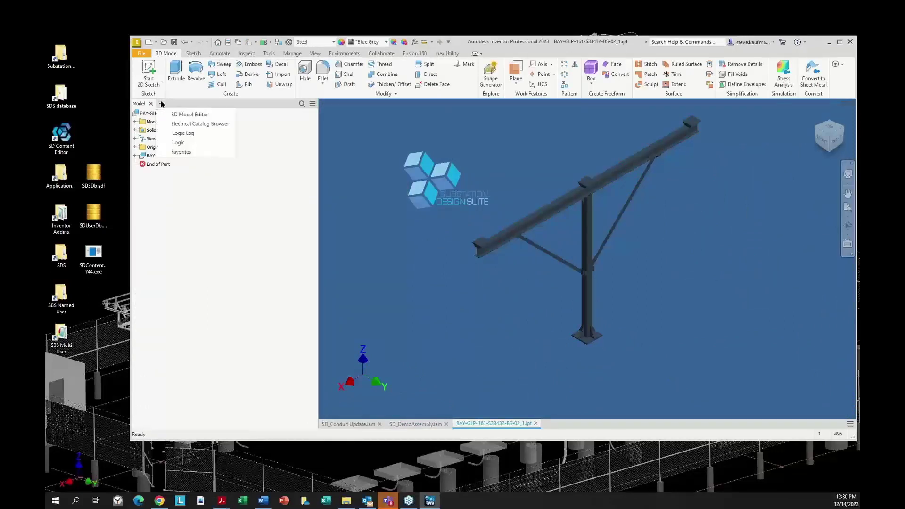
pyautogui.click(189, 114)
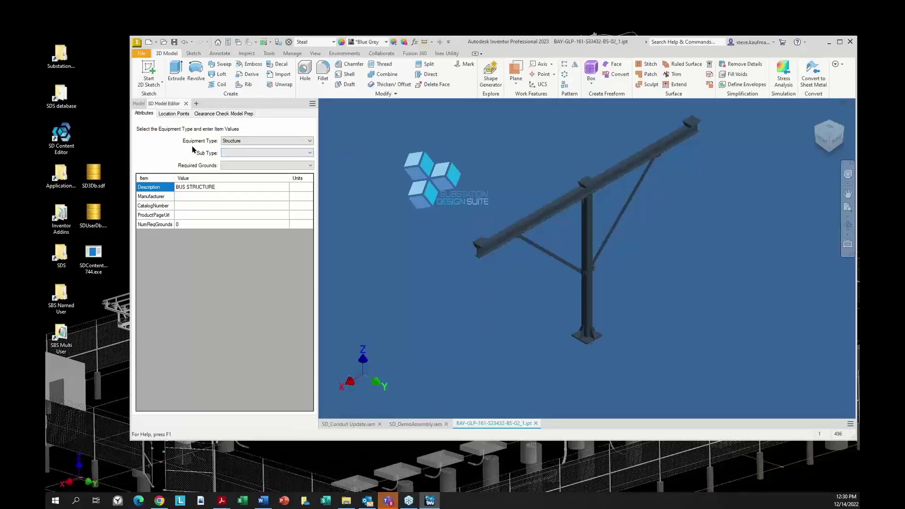
# Check the bus structure's Equipment Type setting without changing it, and close the part to return to the demo assembly
pyautogui.click(250, 141)
pyautogui.click(251, 143)
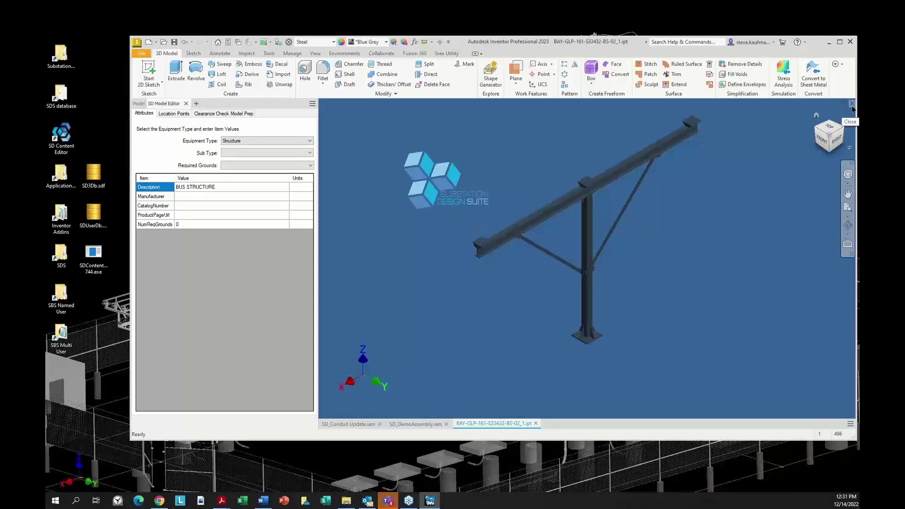
pyautogui.click(853, 104)
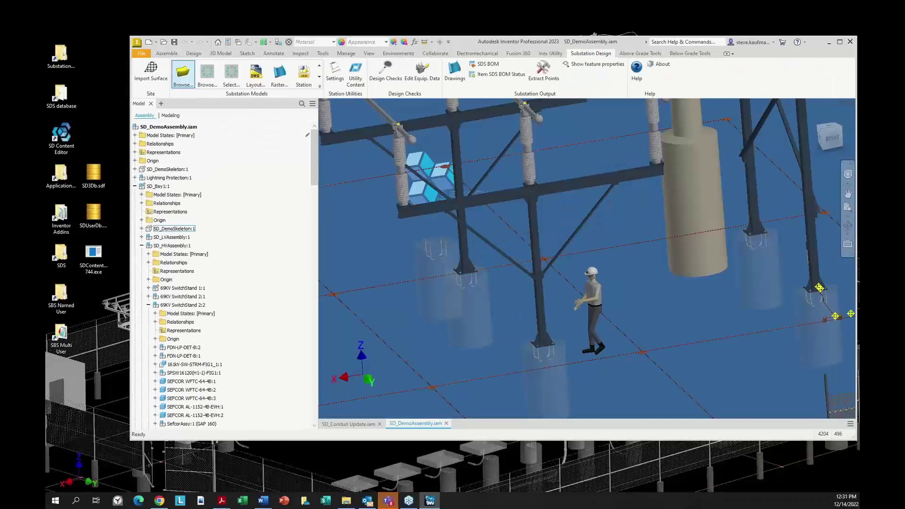
# Switch to the release notes PDF in Acrobat, highlight item 5 about Delete Trench, and return to Inventor
pyautogui.hotkey('alt', 'Tab')
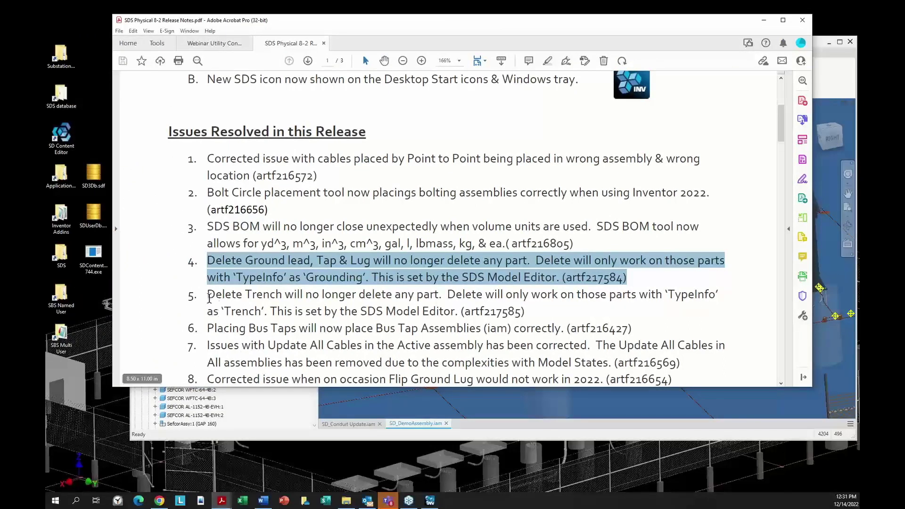
pyautogui.moveTo(209, 298); pyautogui.dragTo(258, 311)
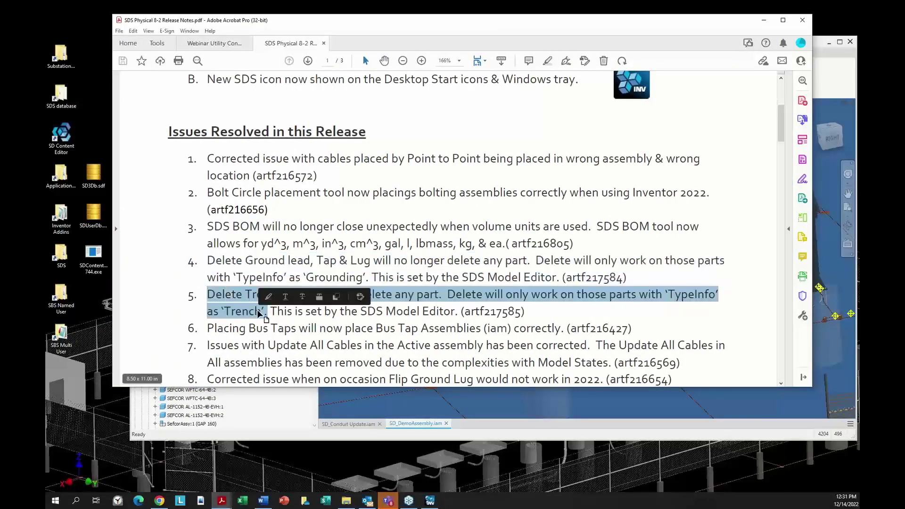
pyautogui.moveTo(616, 29); pyautogui.dragTo(313, 32)
pyautogui.click(616, 19)
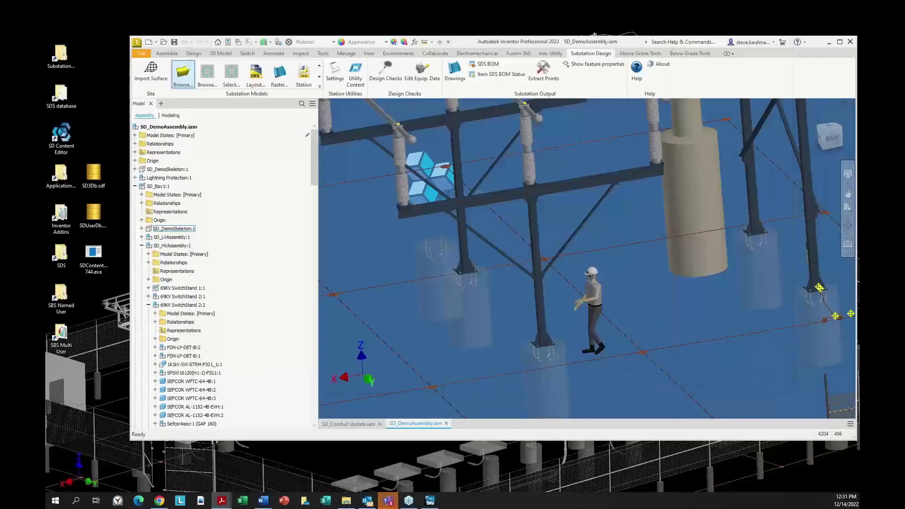
# Inspect the type and sub type of a straight trench piece with Edit Equip. Data, and close the data dialog
pyautogui.scroll(-6, 561, 301)
pyautogui.scroll(5, 562, 301)
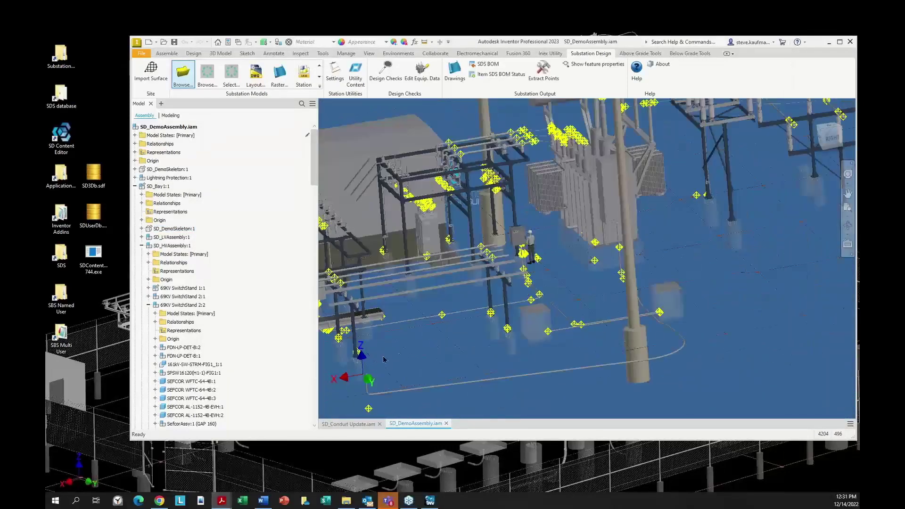
pyautogui.scroll(5, 357, 285)
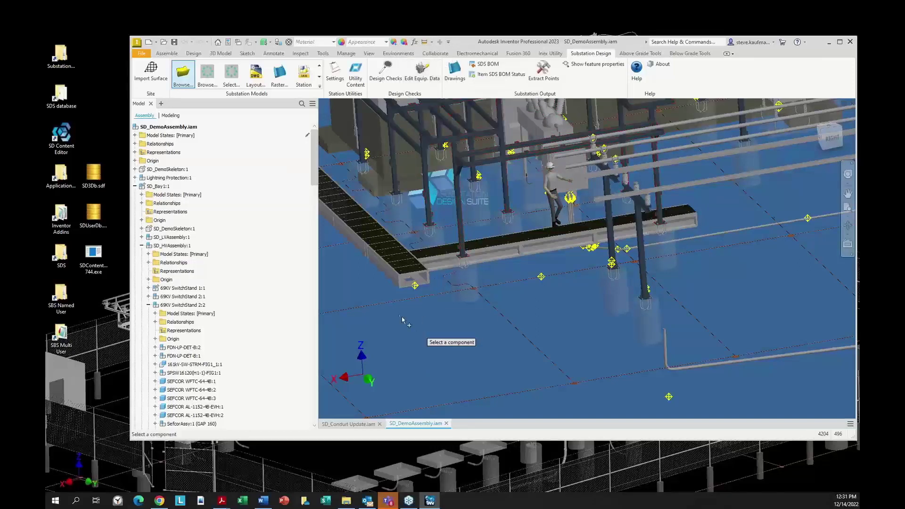
pyautogui.click(388, 288)
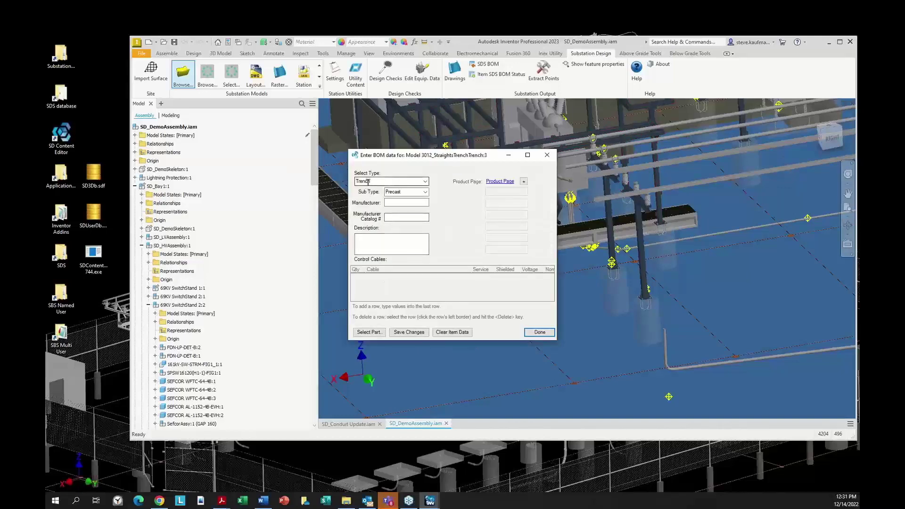
pyautogui.click(540, 332)
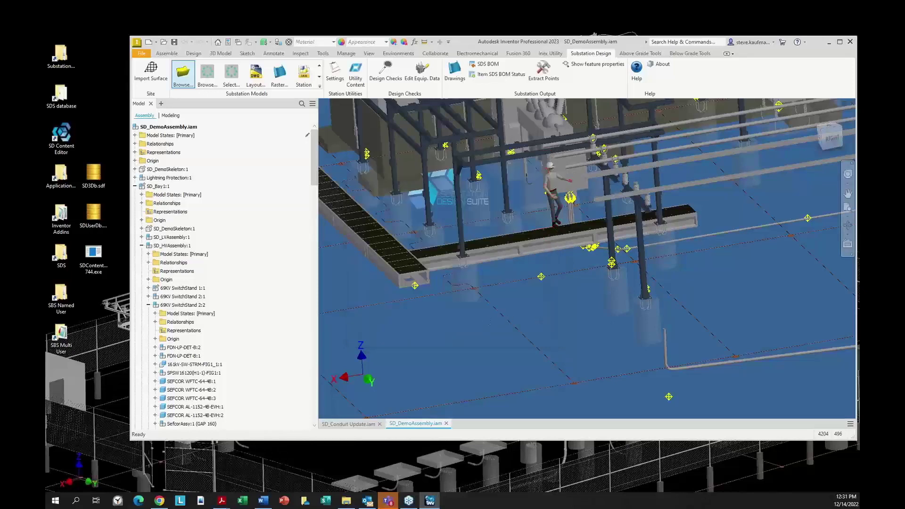
# Bring up the release notes in Acrobat, highlight item 6 about placing Bus Tap Assemblies, and return to Inventor
pyautogui.hotkey('alt', 'Tab')
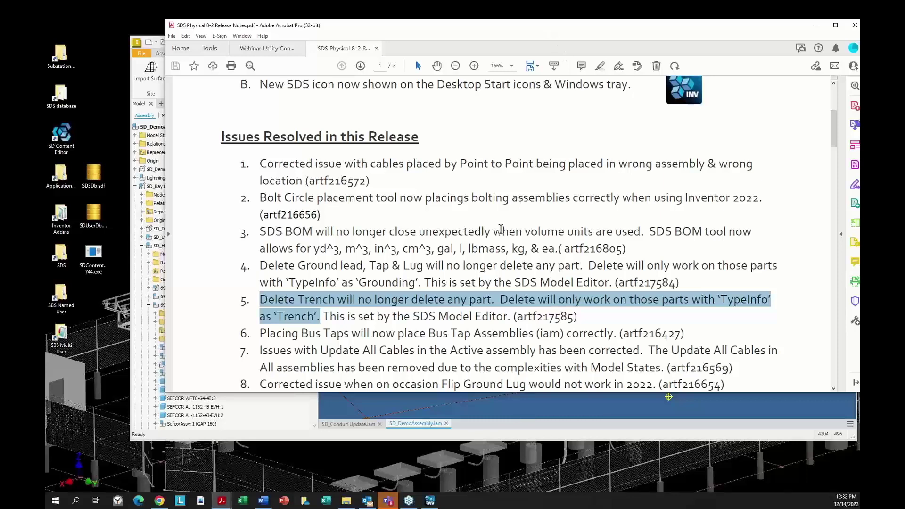
pyautogui.scroll(-2, 501, 229)
pyautogui.scroll(-1, 501, 230)
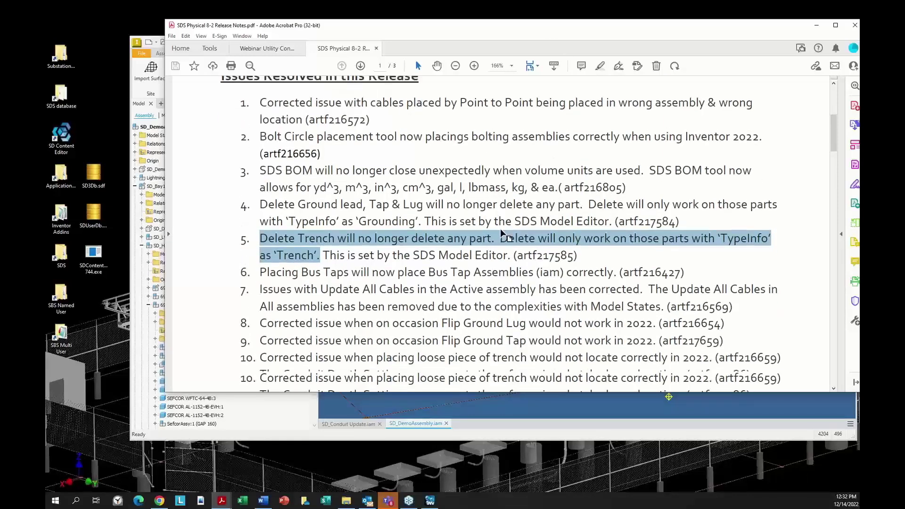
pyautogui.scroll(-1, 501, 230)
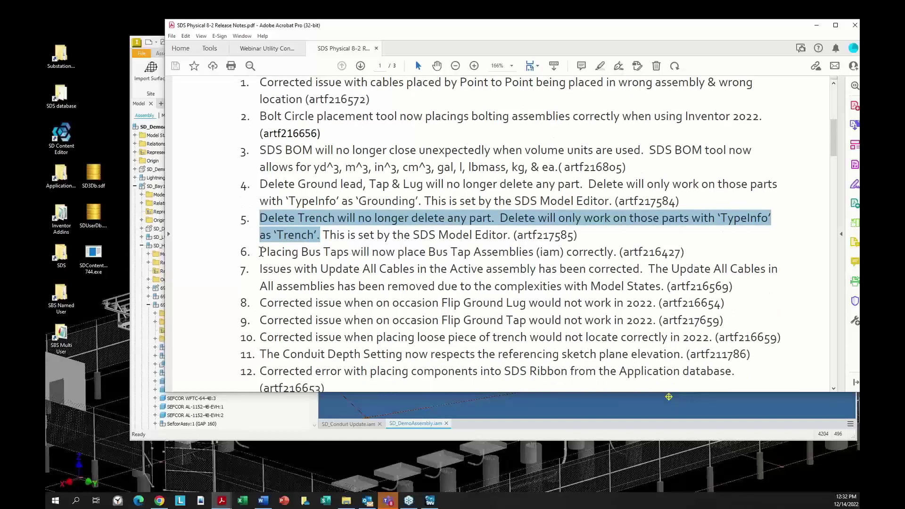
pyautogui.moveTo(261, 253); pyautogui.dragTo(695, 247)
pyautogui.moveTo(694, 31); pyautogui.dragTo(334, 48)
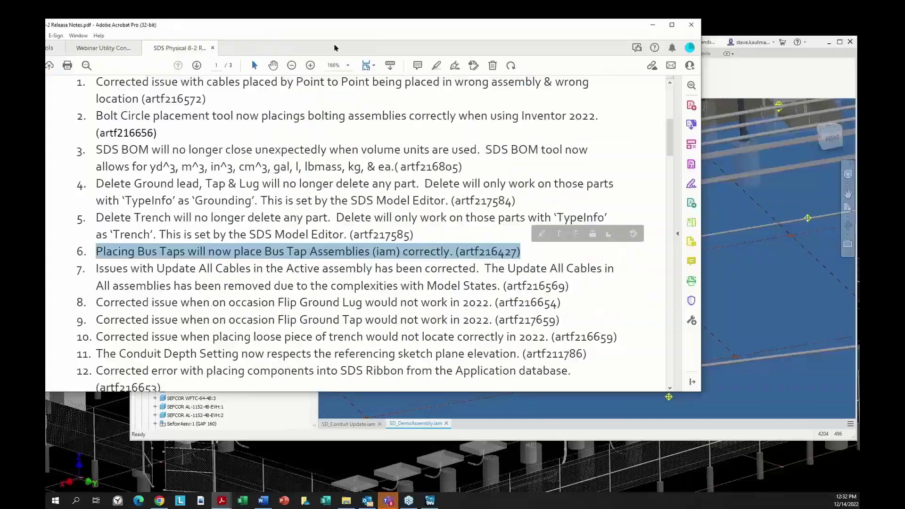
pyautogui.press('super+Down')
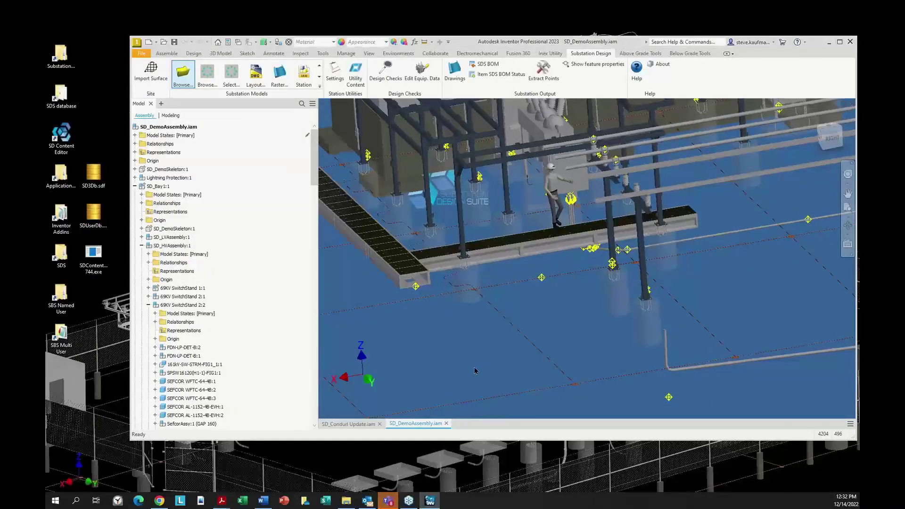
# Open the SD_HVAssembly subassembly in its own window and show it in the home view
pyautogui.scroll(5, 475, 371)
pyautogui.scroll(-4, 475, 371)
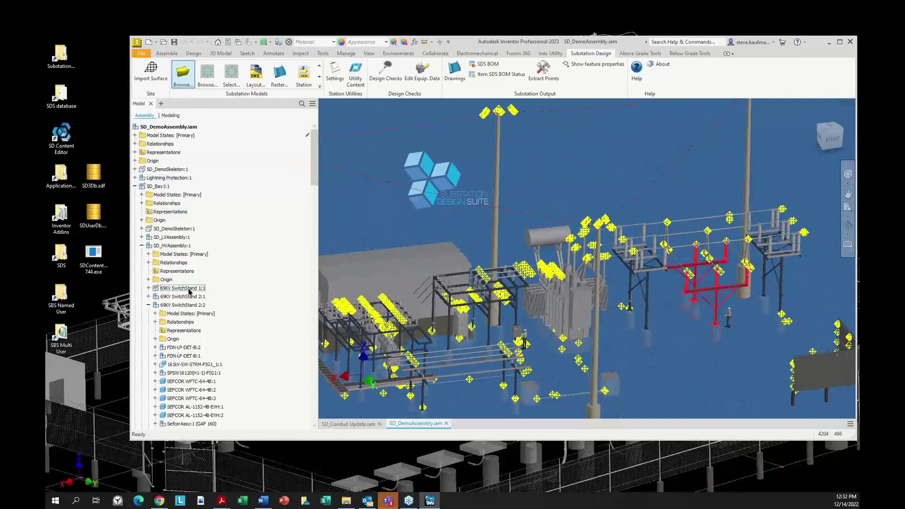
pyautogui.rightClick(170, 246)
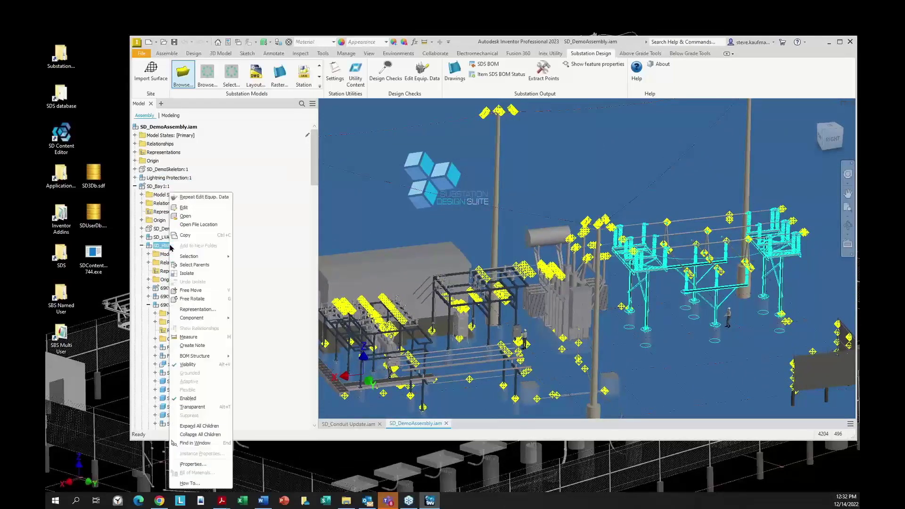
pyautogui.click(184, 216)
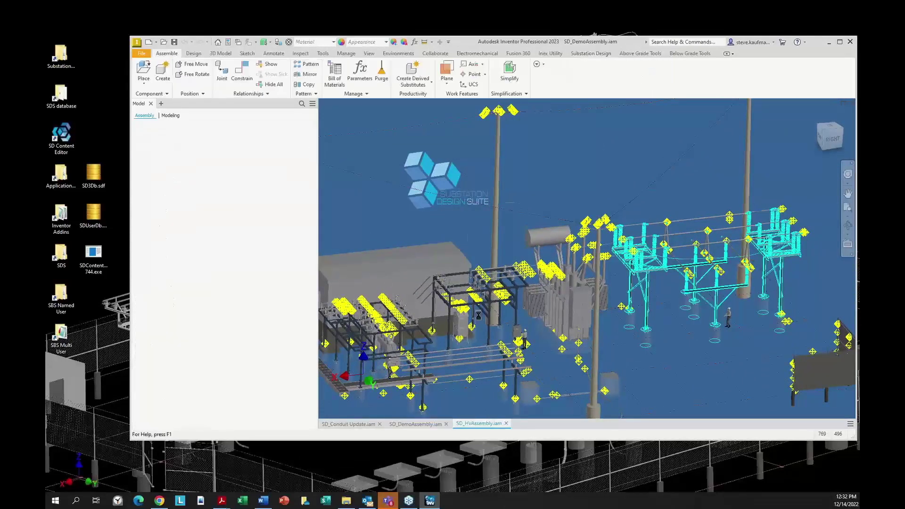
pyautogui.press('F6')
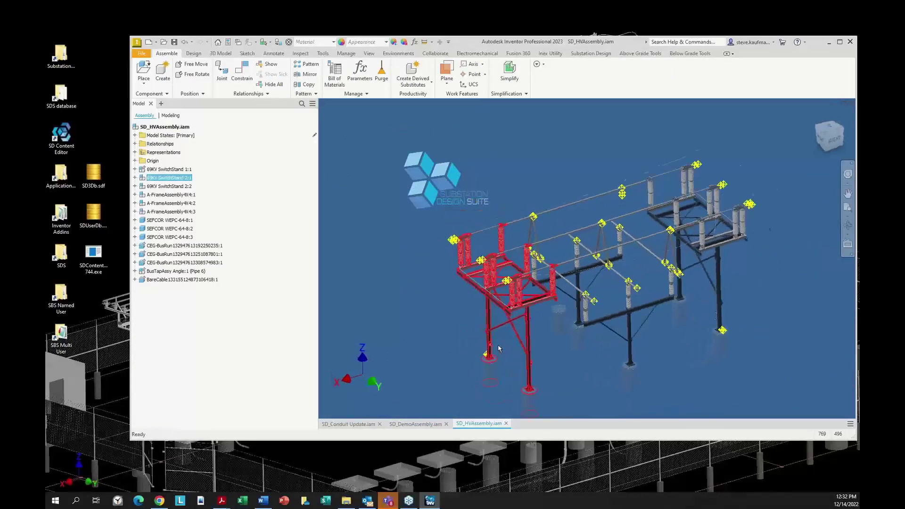
# Examine the terminal connectors at the switch end and expand 69KV SwitchStand 2:1 to list its components
pyautogui.scroll(3, 476, 181)
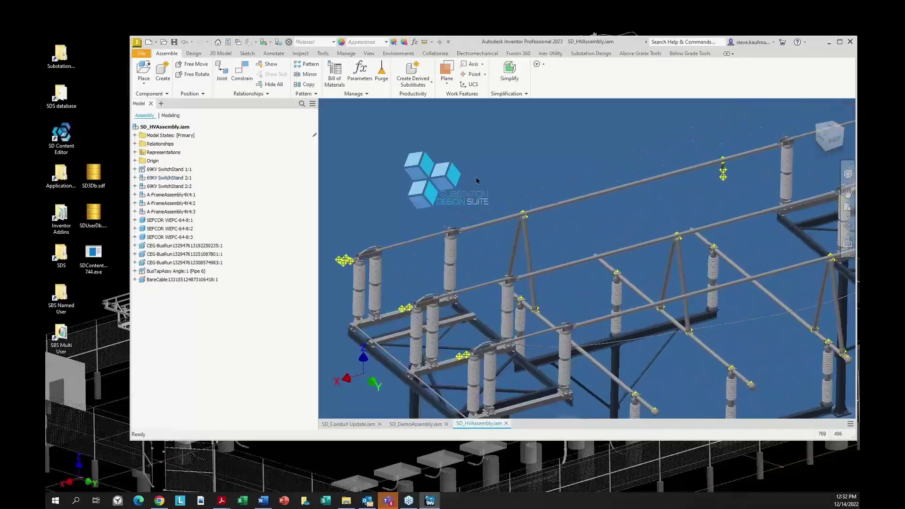
pyautogui.scroll(6, 477, 181)
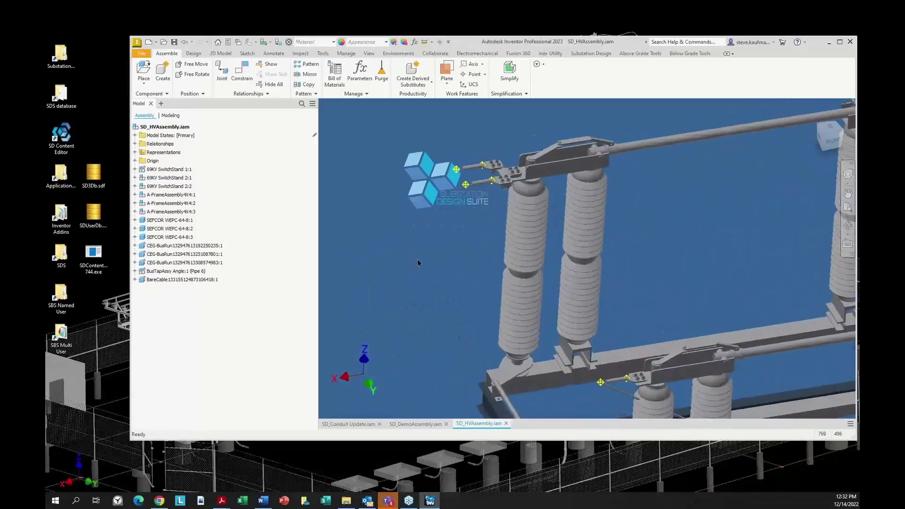
pyautogui.scroll(5, 467, 234)
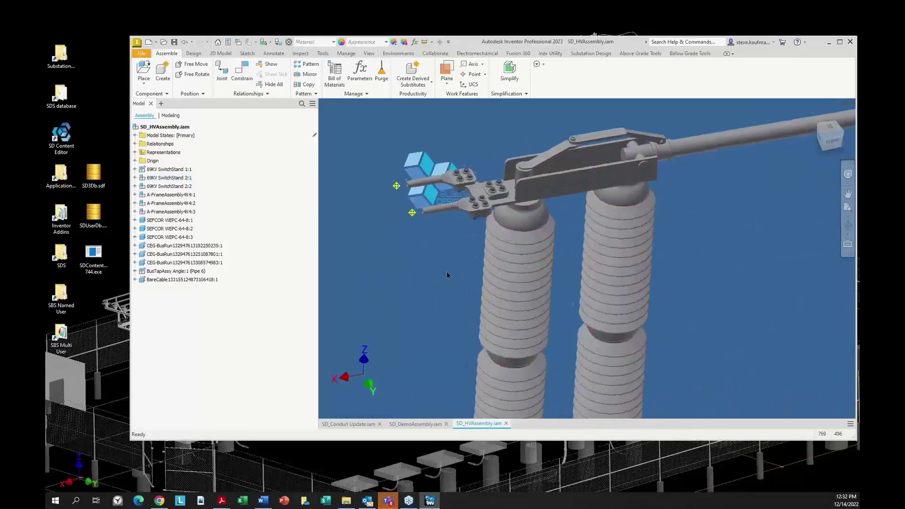
pyautogui.click(161, 179)
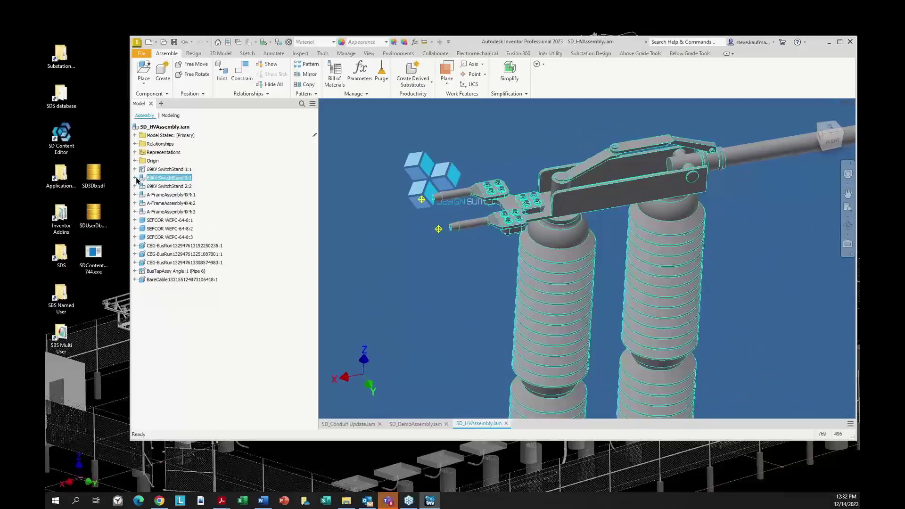
pyautogui.click(135, 177)
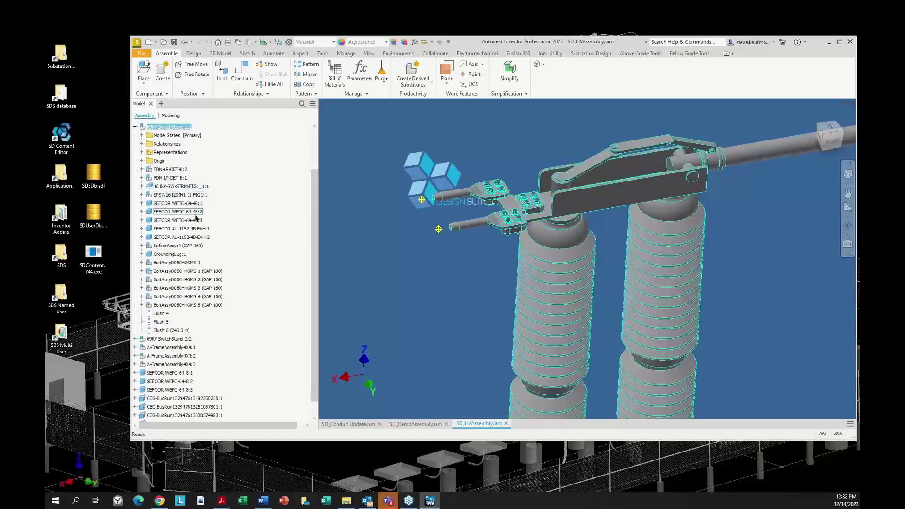
pyautogui.click(375, 198)
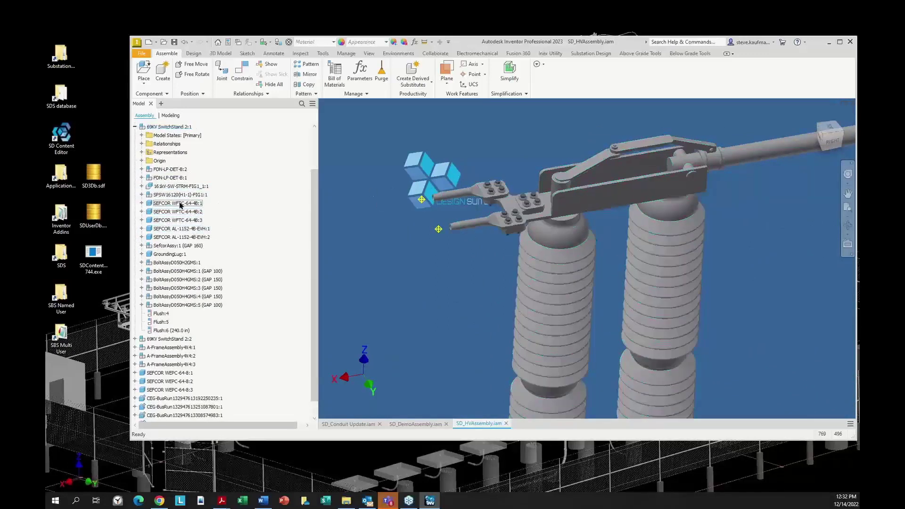
# Copy the SefcorAssy connector assembly from 69KV SwitchStand 2:1 and paste the copy into SD_HVAssembly near the switch end
pyautogui.click(173, 246)
pyautogui.rightClick(174, 247)
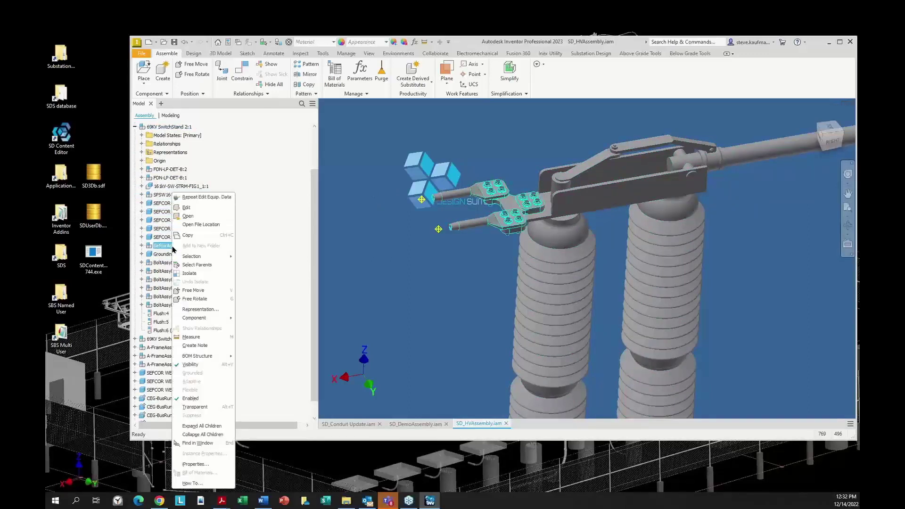
pyautogui.click(287, 213)
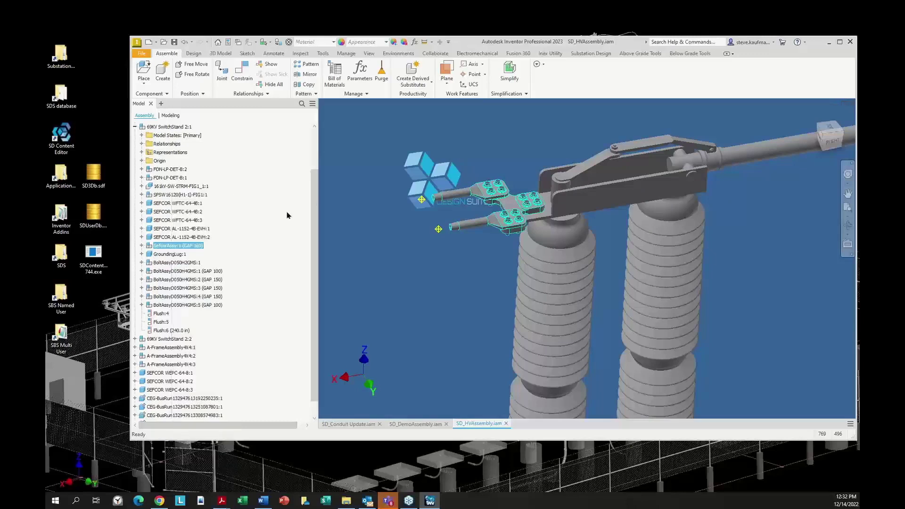
pyautogui.click(366, 186)
pyautogui.rightClick(362, 186)
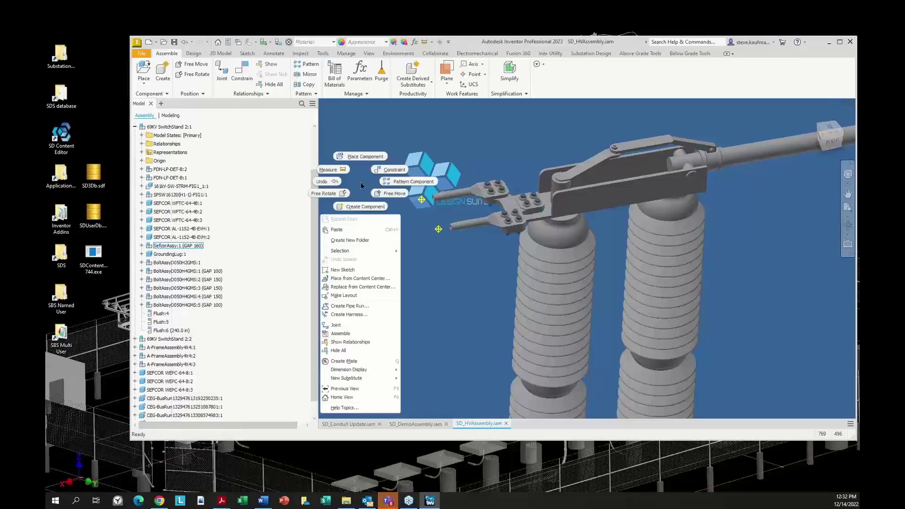
pyautogui.click(357, 230)
pyautogui.scroll(-3, 402, 278)
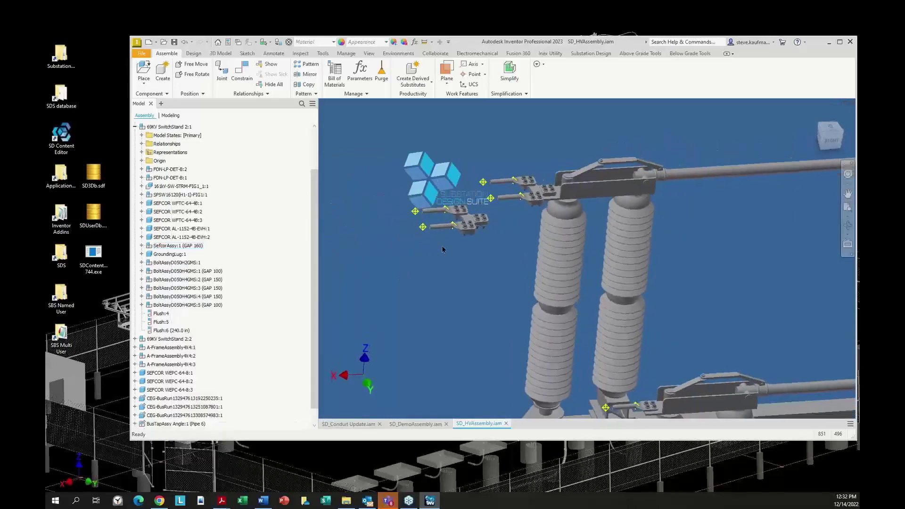
pyautogui.click(428, 185)
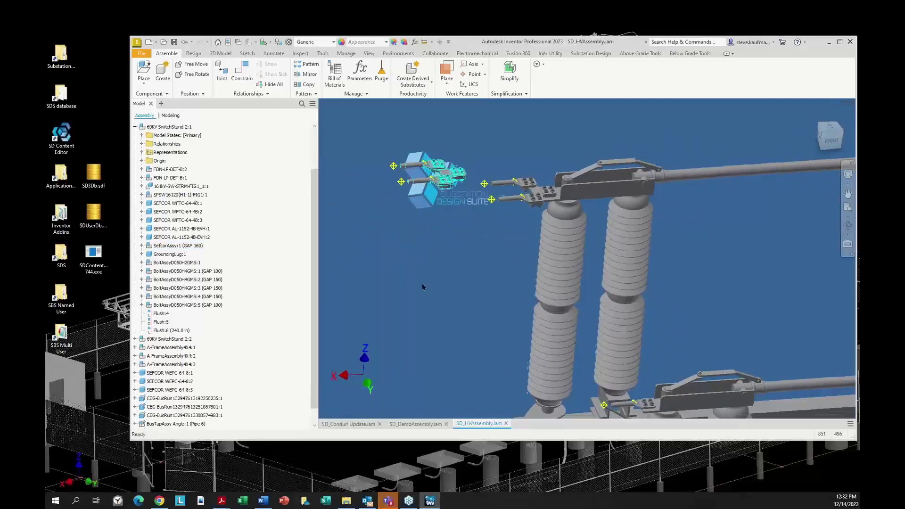
pyautogui.scroll(-3, 423, 284)
pyautogui.scroll(4, 423, 284)
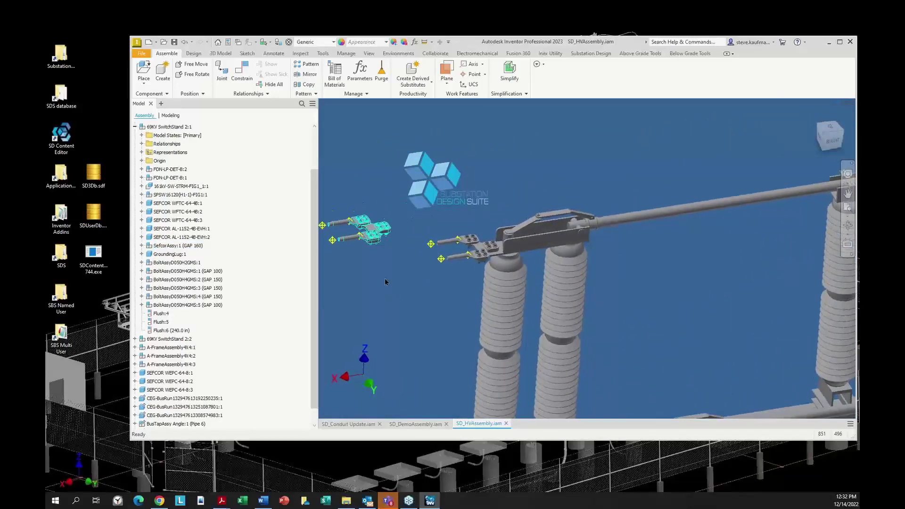
pyautogui.scroll(3, 386, 231)
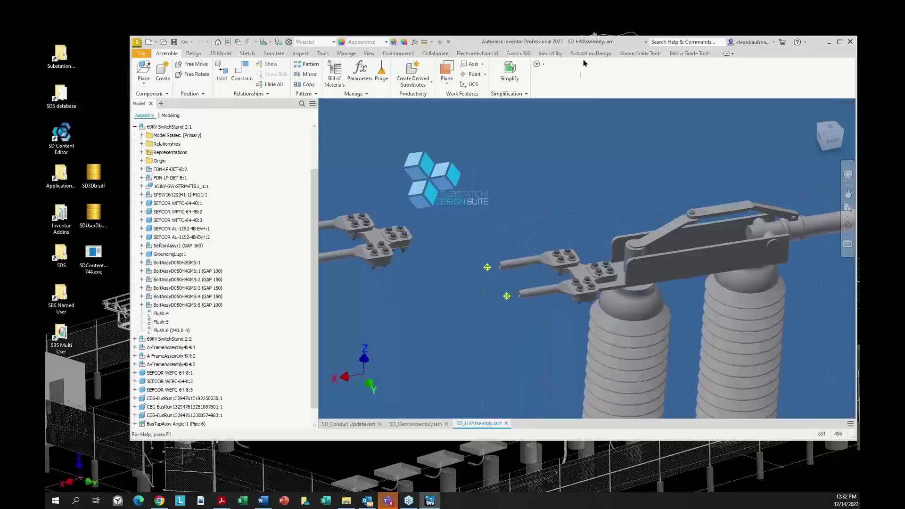
# Browse for the tap fitting A-FrameAssembly4X4.iam in the Fittings folder and place it on the rear round bus, beside the existing A-frame
pyautogui.click(622, 54)
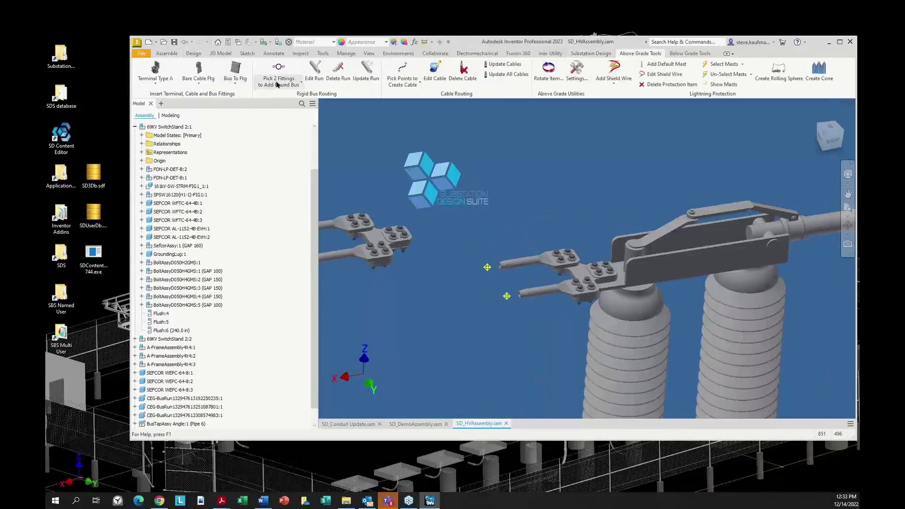
pyautogui.click(207, 87)
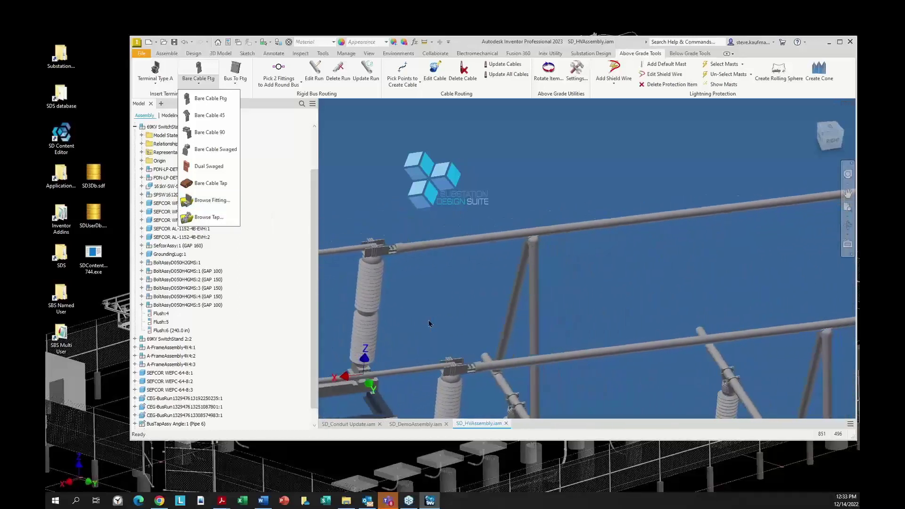
pyautogui.click(385, 171)
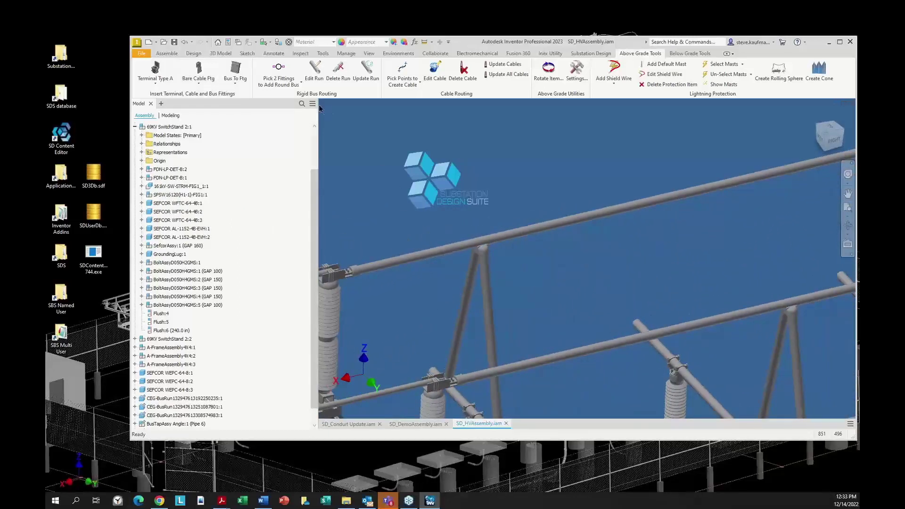
pyautogui.click(290, 88)
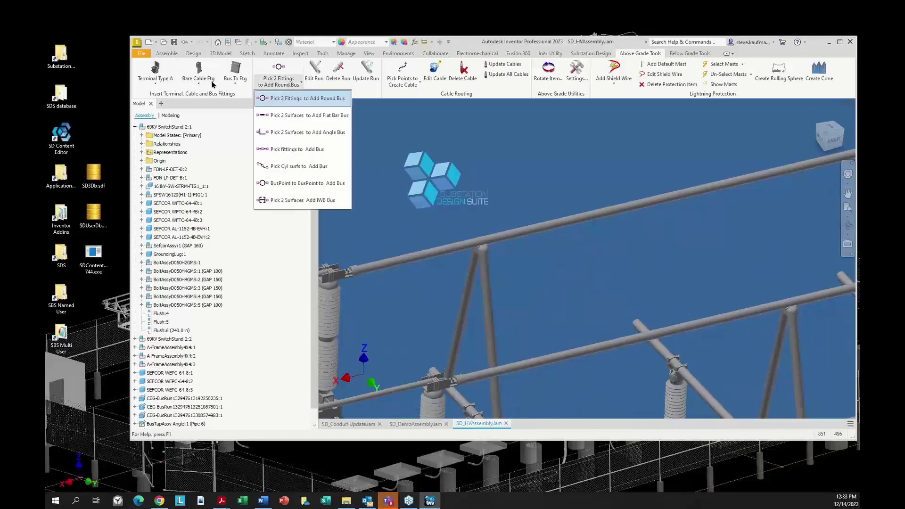
pyautogui.click(236, 81)
pyautogui.click(236, 83)
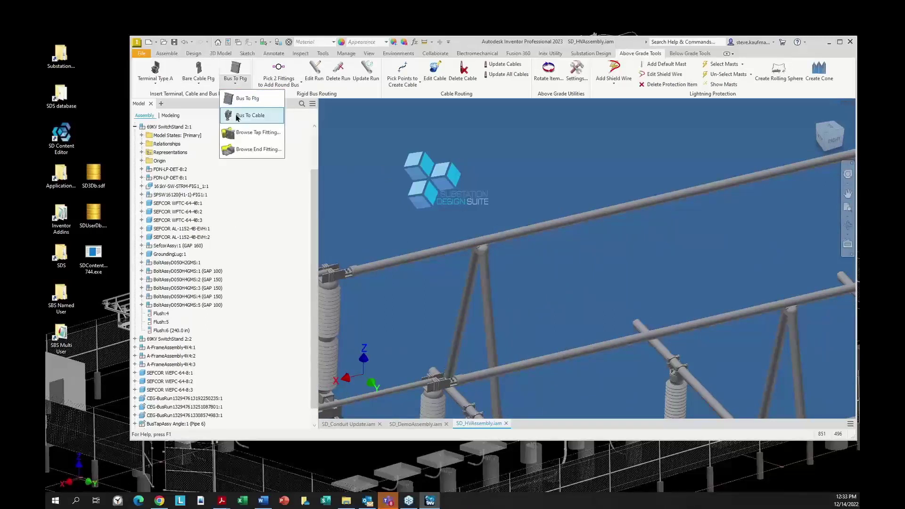
pyautogui.click(258, 132)
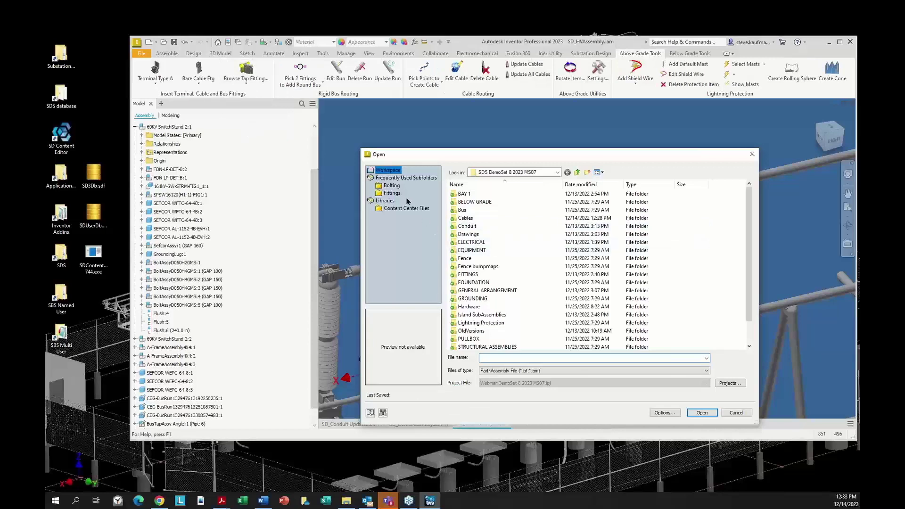
pyautogui.click(392, 193)
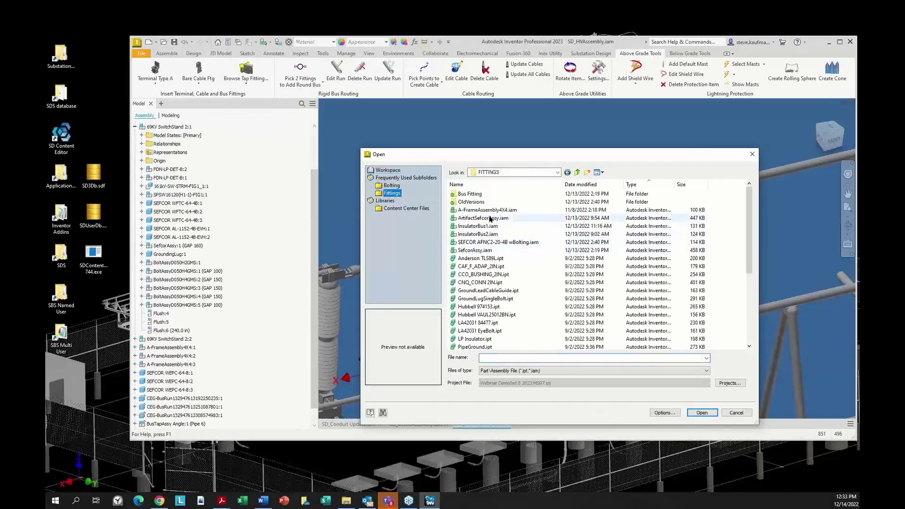
pyautogui.click(490, 209)
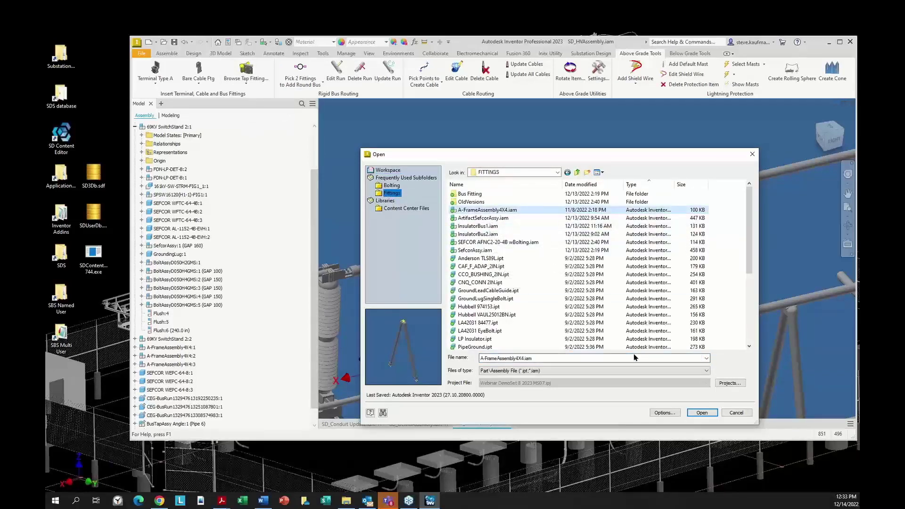
pyautogui.click(702, 413)
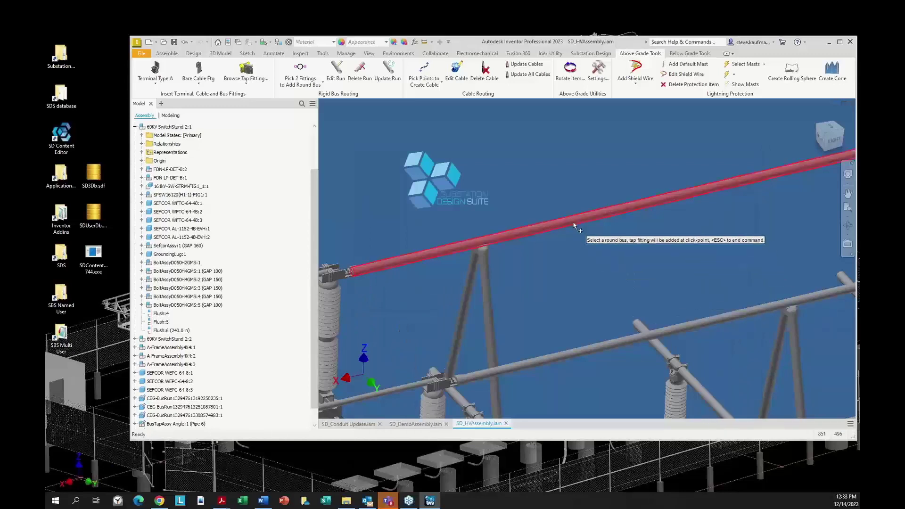
pyautogui.click(574, 225)
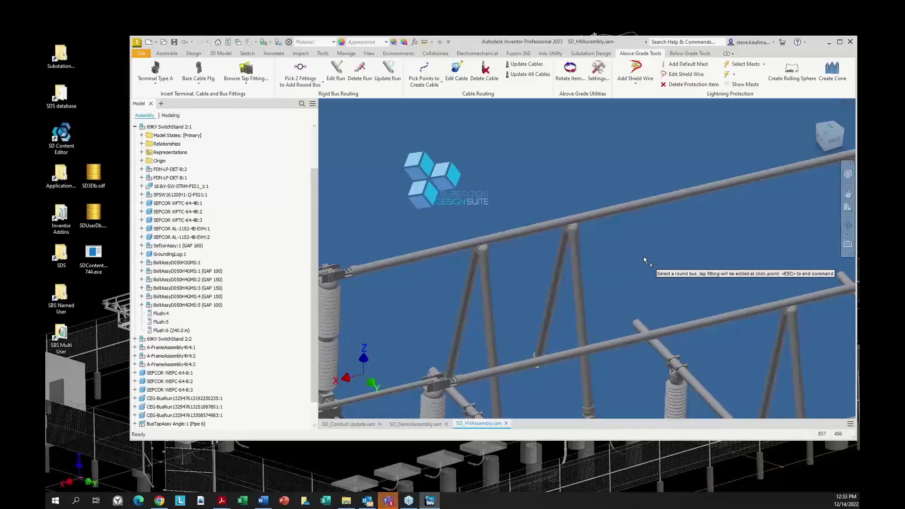
pyautogui.scroll(-5, 645, 258)
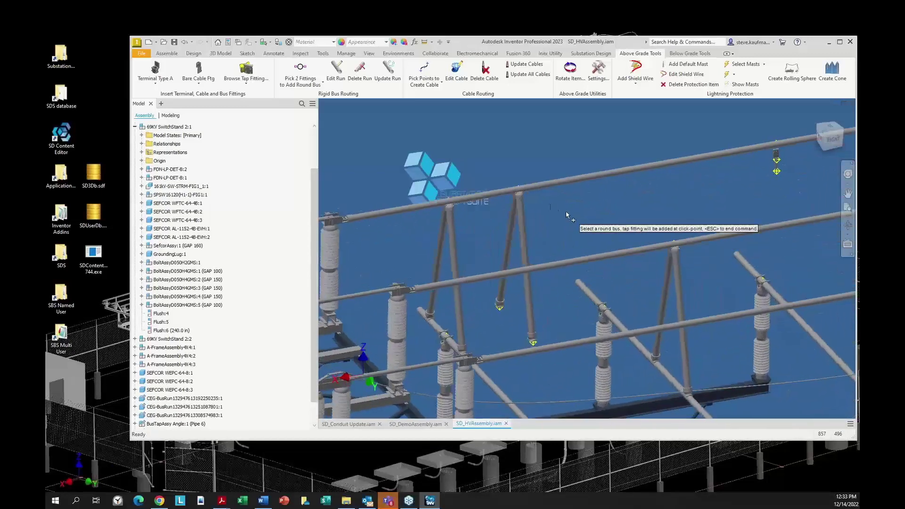
pyautogui.click(525, 202)
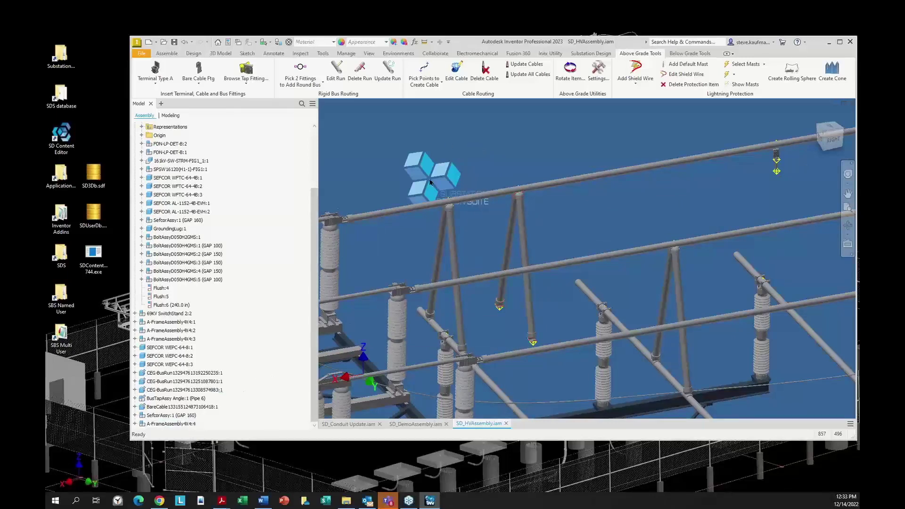
# Place further A-FrameAssembly4X4.iam tap assemblies on the middle and front round buses, beside their existing A-frames
pyautogui.click(246, 70)
pyautogui.click(475, 210)
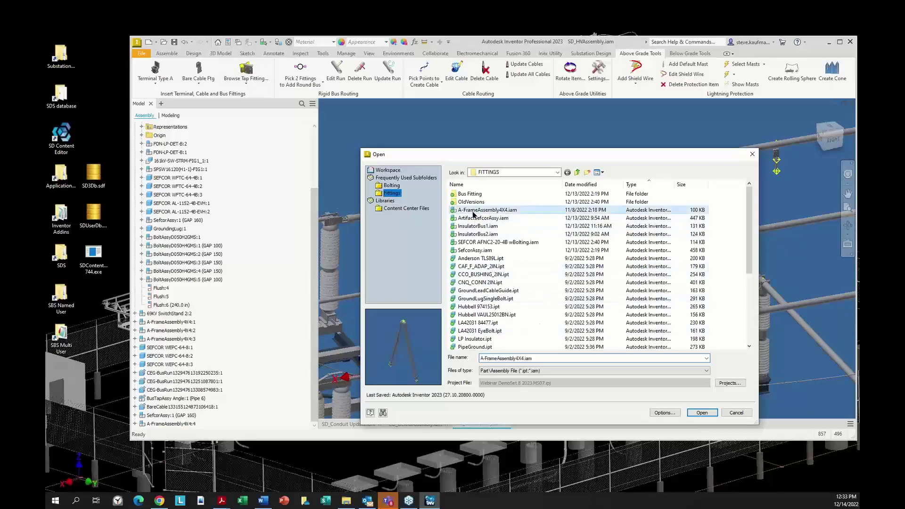
pyautogui.click(701, 412)
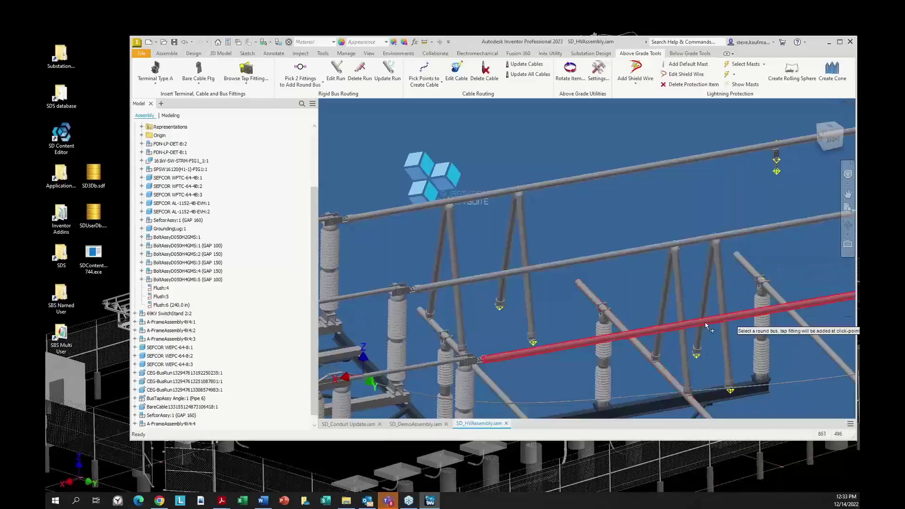
pyautogui.keyDown('shift'); pyautogui.moveTo(679, 321); pyautogui.dragTo(601, 290, button='middle'); pyautogui.keyUp('shift')
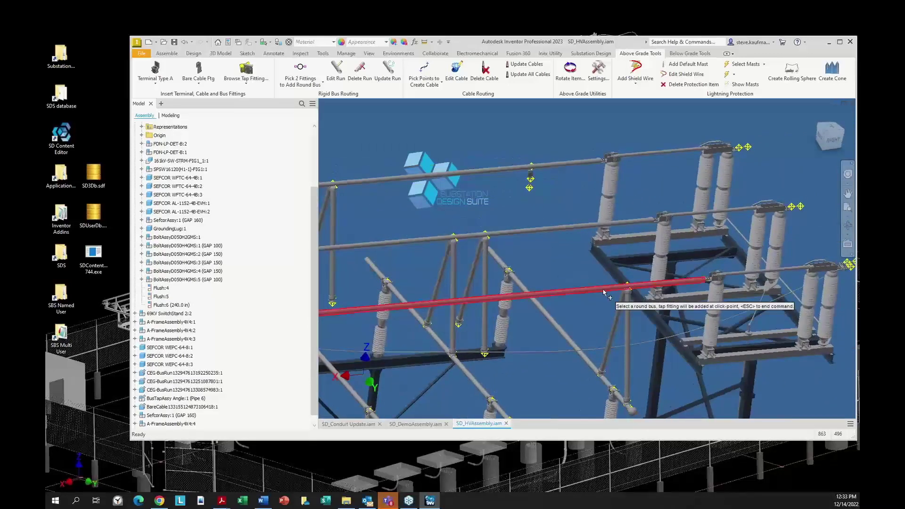
pyautogui.keyDown('shift'); pyautogui.moveTo(594, 351); pyautogui.dragTo(622, 363, button='middle'); pyautogui.keyUp('shift')
pyautogui.scroll(-3, 624, 363)
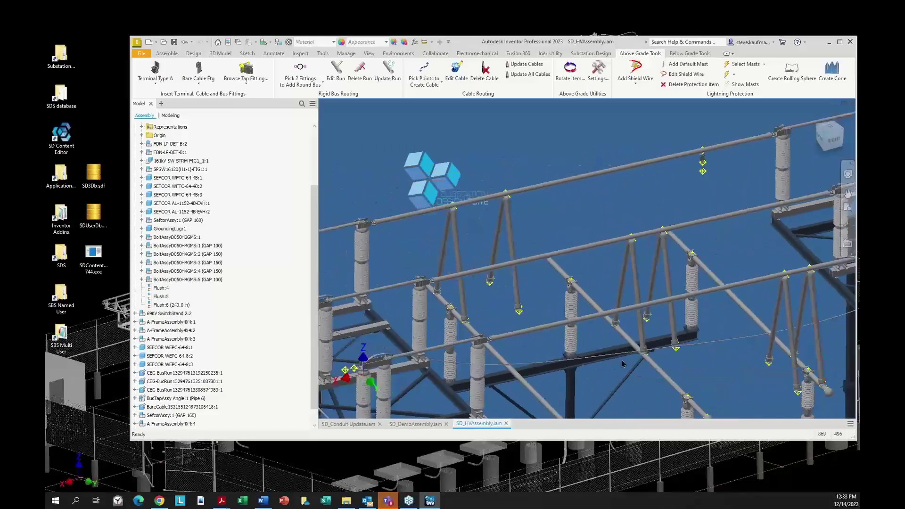
pyautogui.scroll(-3, 622, 363)
pyautogui.scroll(-3, 623, 363)
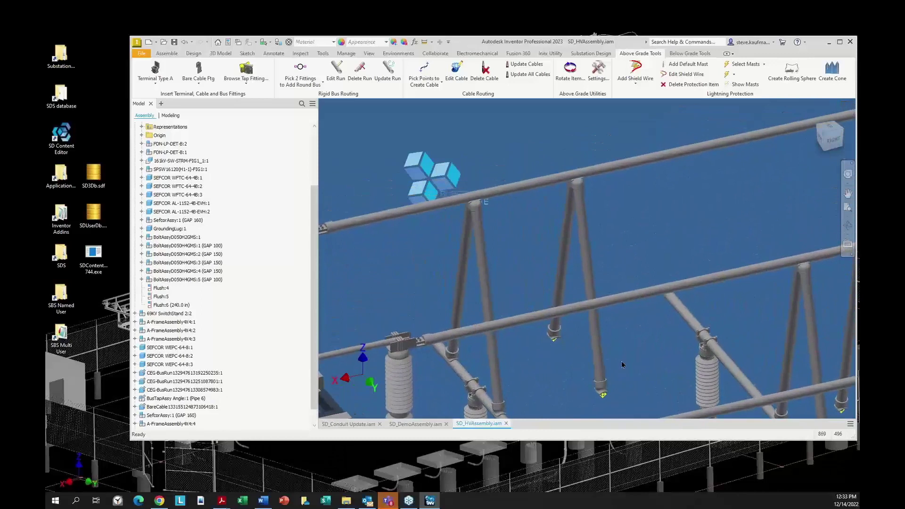
# Open the A-FrameAssembly4X4 in its own window, examine the Bus point and BusAxis of SEFCOR WFVT15-6464:1, and return to SD_HVAssembly
pyautogui.scroll(-1, 278, 298)
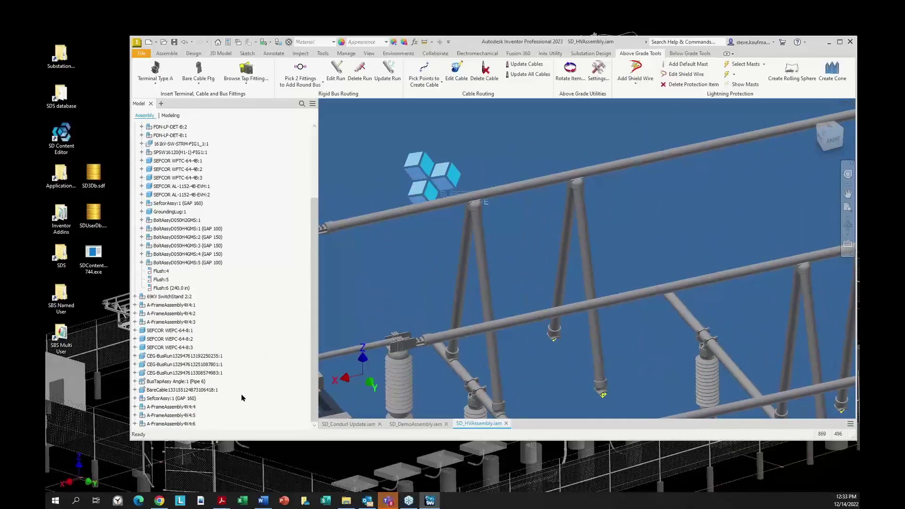
pyautogui.rightClick(183, 424)
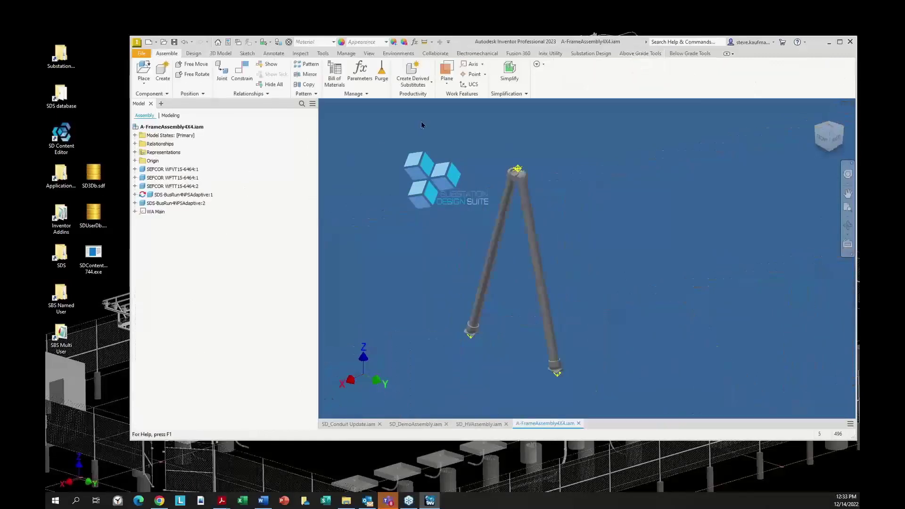
pyautogui.click(183, 171)
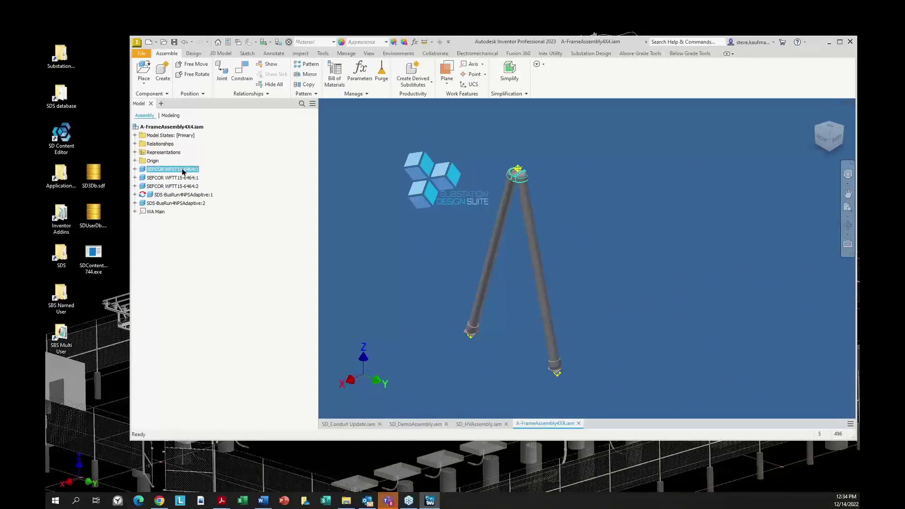
pyautogui.click(135, 170)
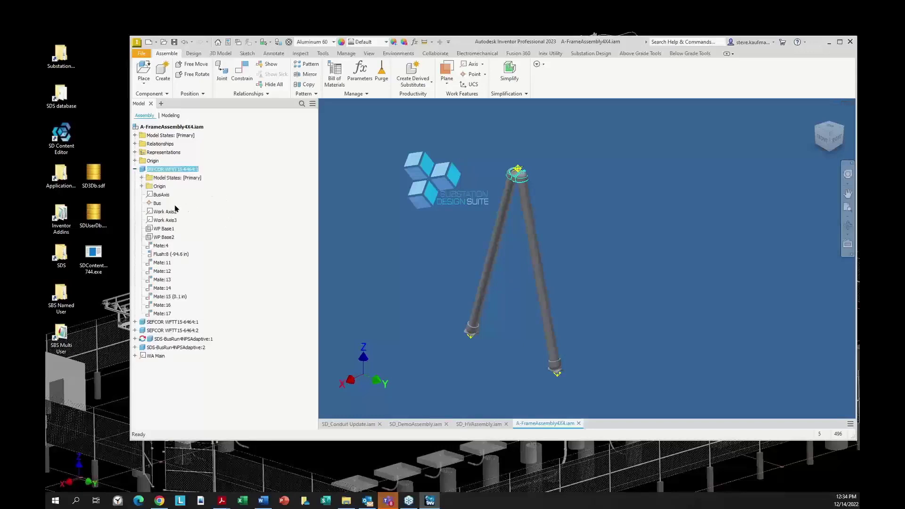
pyautogui.click(160, 205)
pyautogui.click(160, 196)
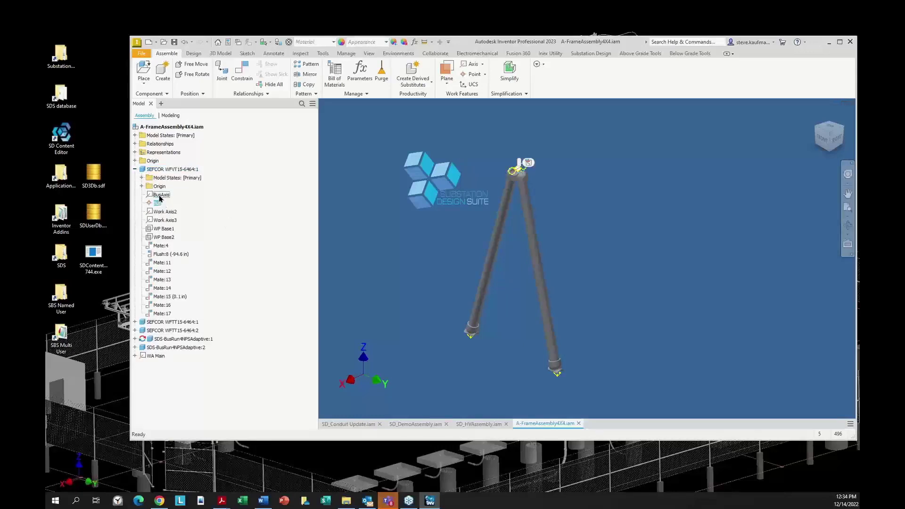
pyautogui.click(585, 185)
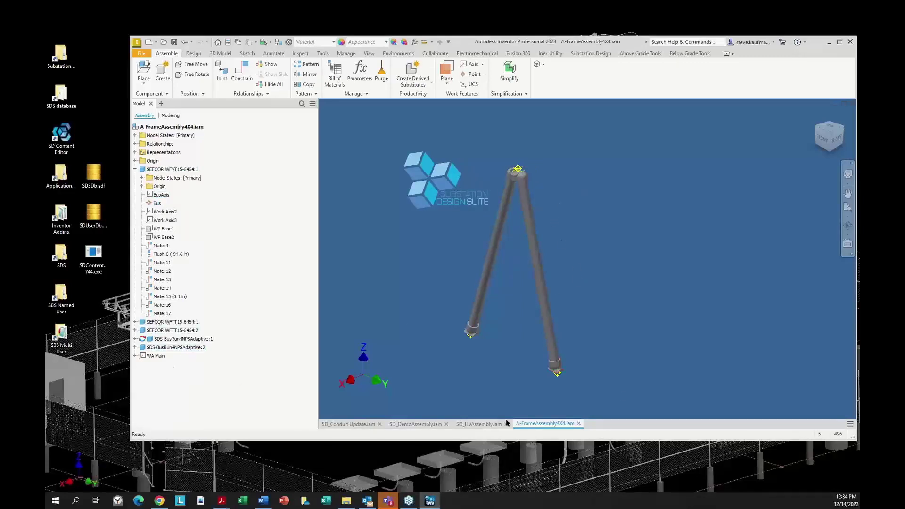
pyautogui.click(817, 124)
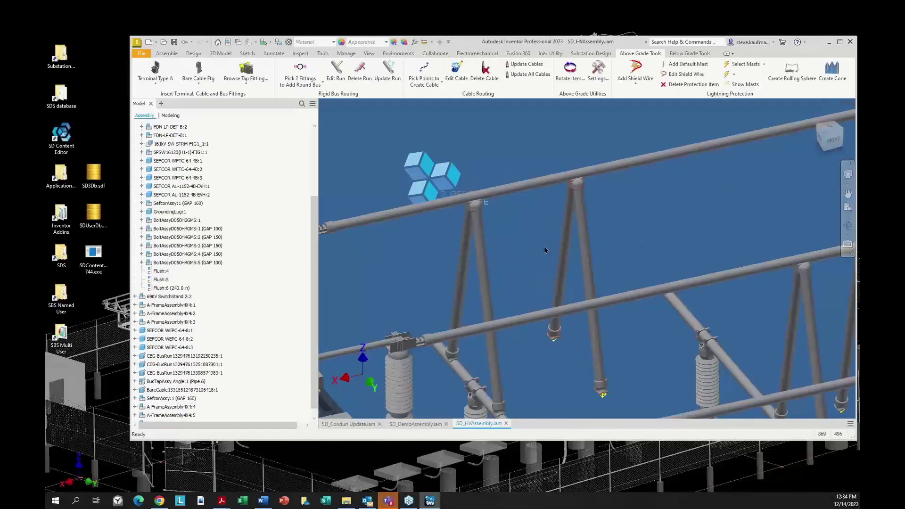
# Set the offset of the Mate:32 constraint on the new A-frame on the rear bus to 50 in
pyautogui.click(575, 189)
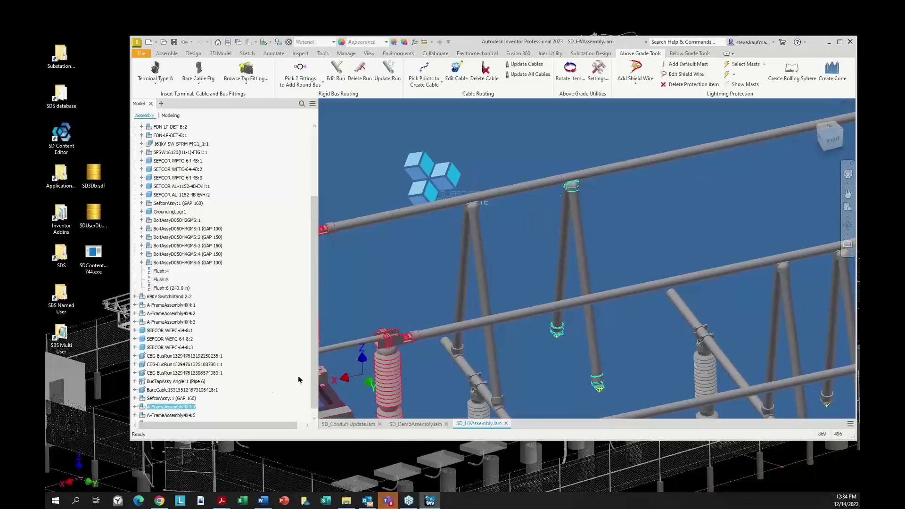
pyautogui.click(135, 407)
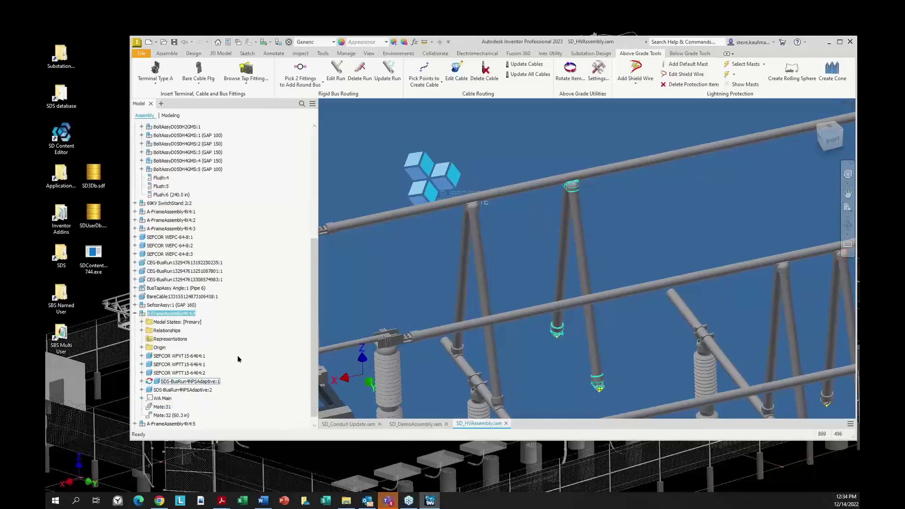
pyautogui.scroll(-4, 238, 355)
pyautogui.click(163, 407)
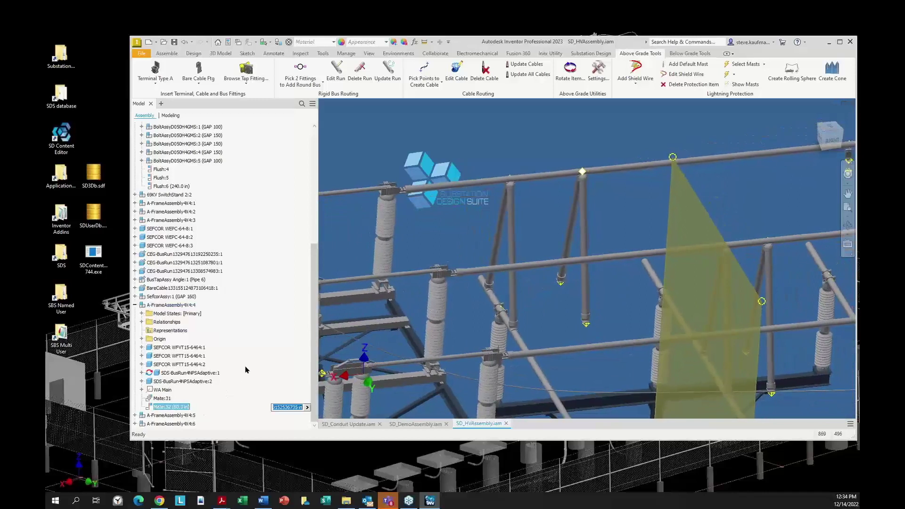
pyautogui.write('50')
pyautogui.press('Return')
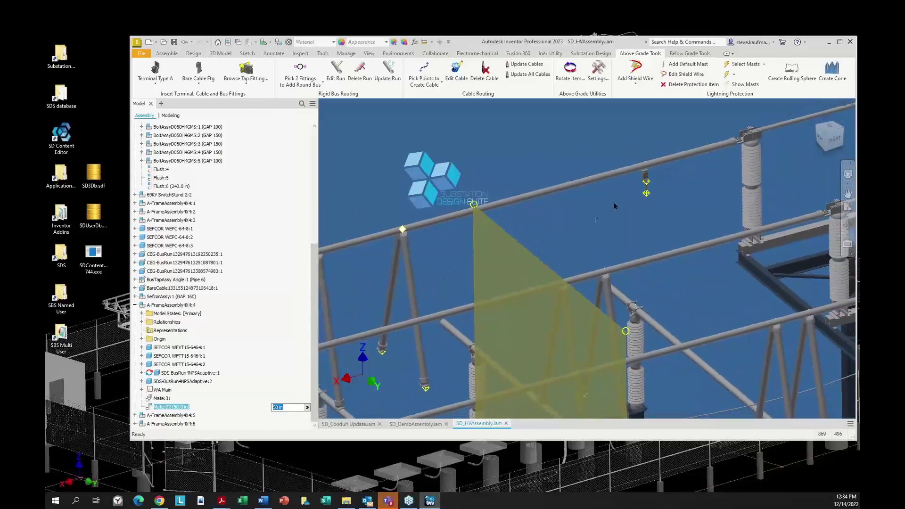
# Accept the 50 in offset and place BusTapAssy Angle.iam from the Bus Fitting folder on the rear round bus, beside the existing tap
pyautogui.press('Return')
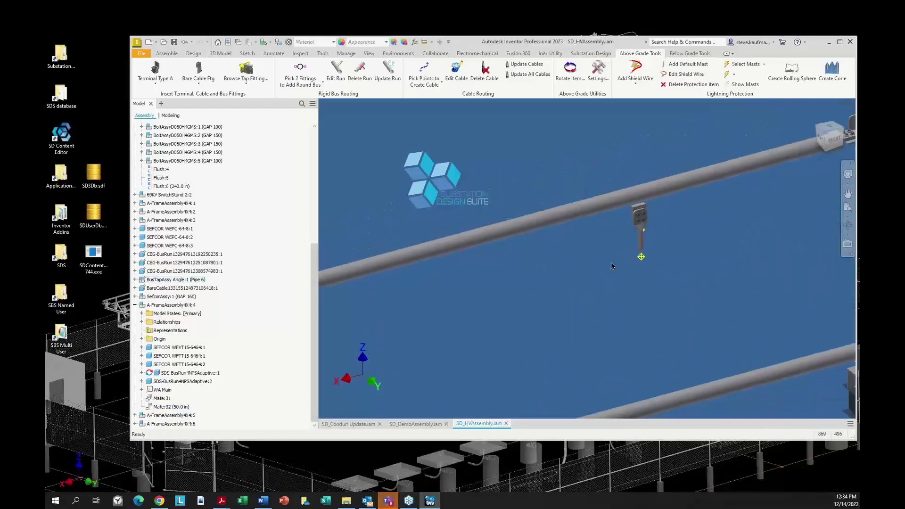
pyautogui.click(251, 88)
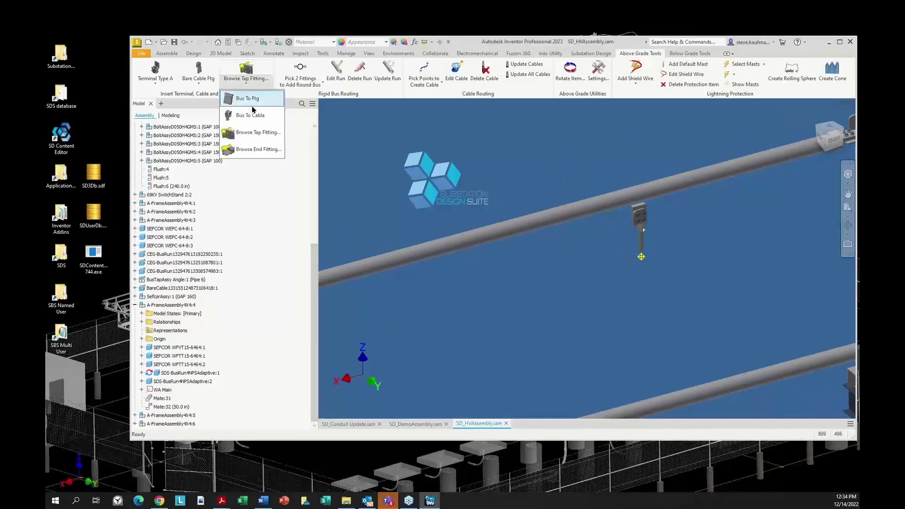
pyautogui.click(253, 131)
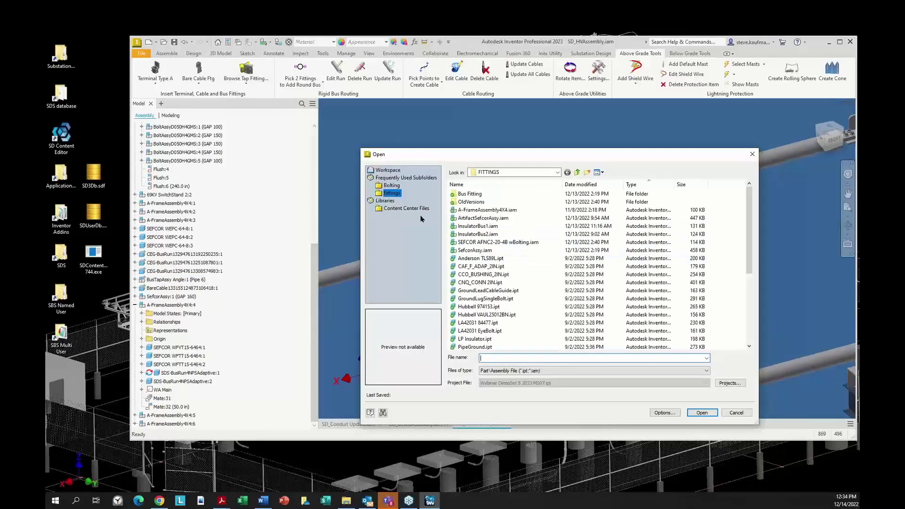
pyautogui.doubleClick(487, 220)
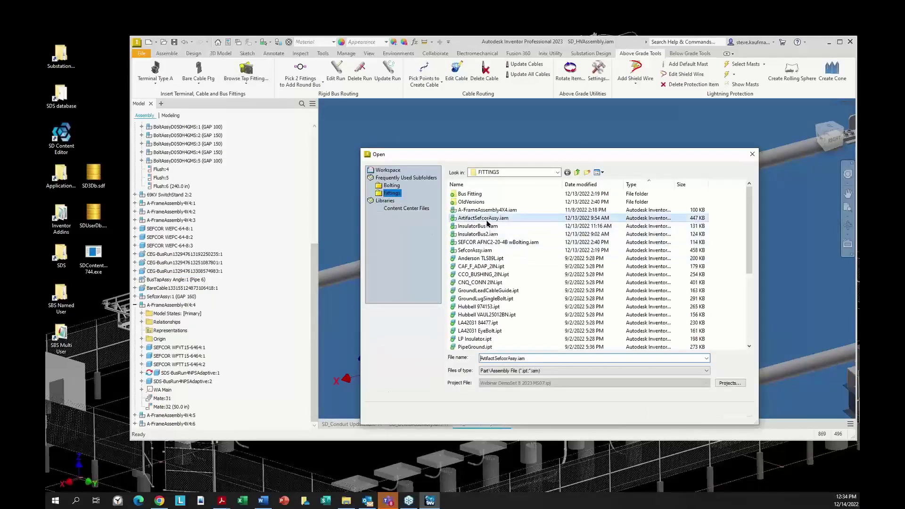
pyautogui.doubleClick(470, 195)
pyautogui.click(499, 203)
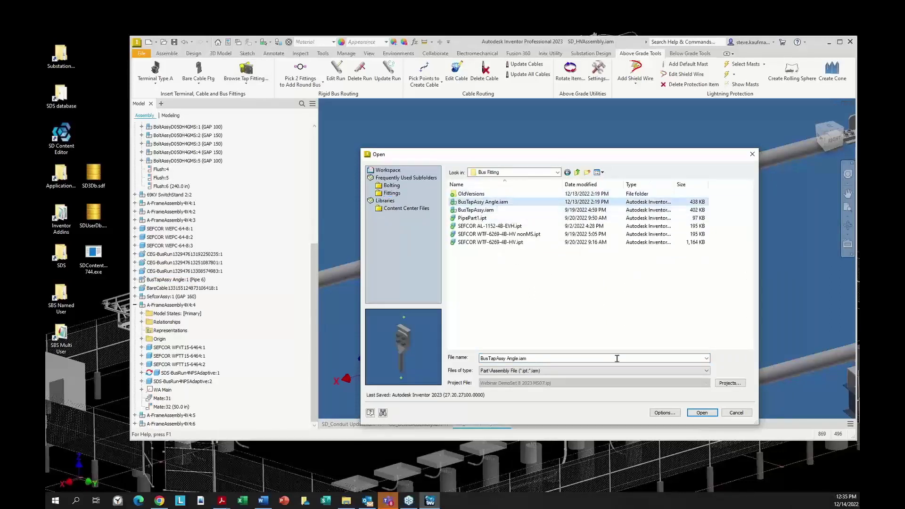
pyautogui.click(702, 413)
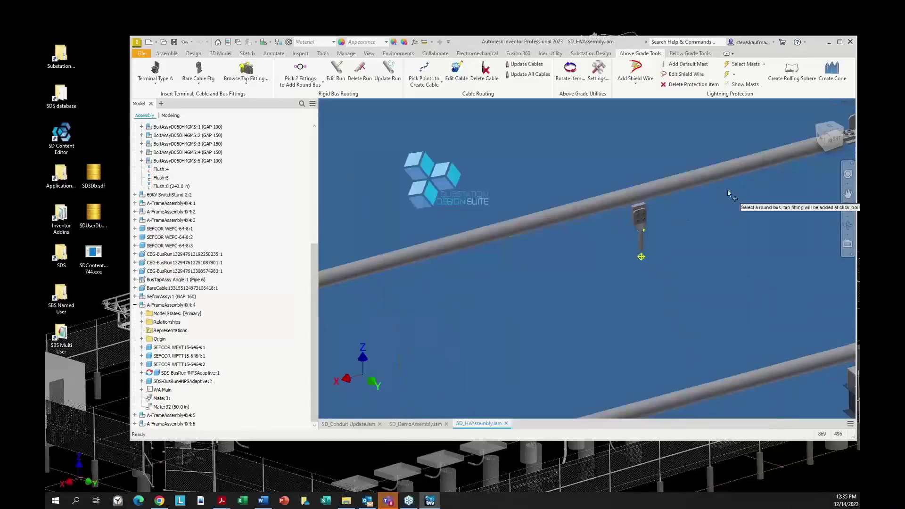
pyautogui.click(702, 187)
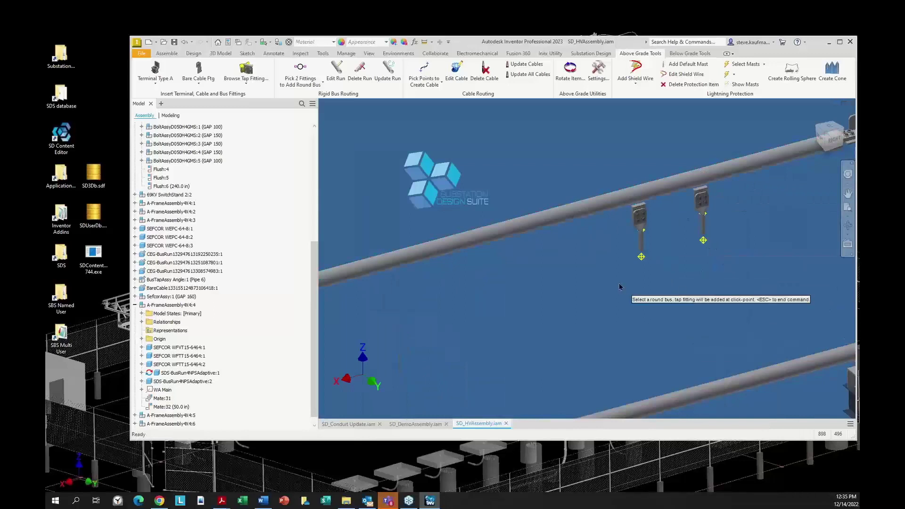
# Find the new BusTapAssy Angle:2 in the model browser and activate its Pipe 4 model state
pyautogui.rightClick(701, 204)
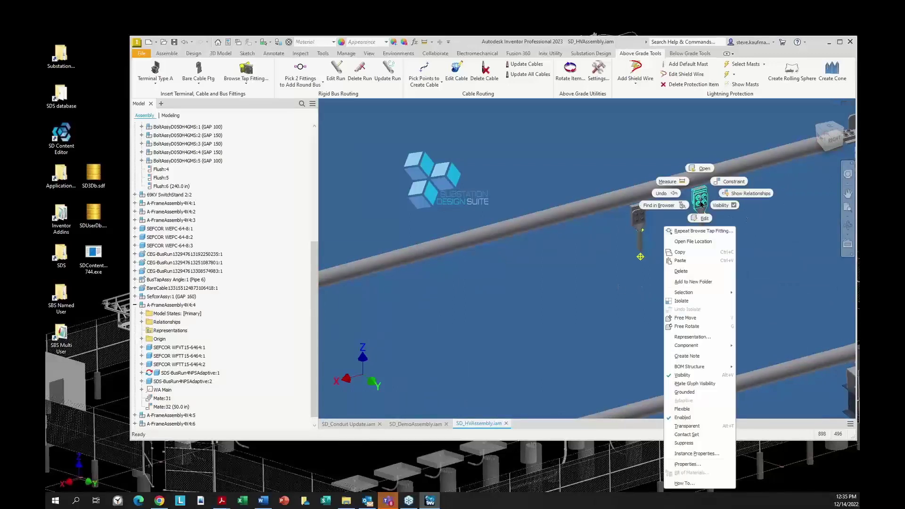
pyautogui.click(670, 207)
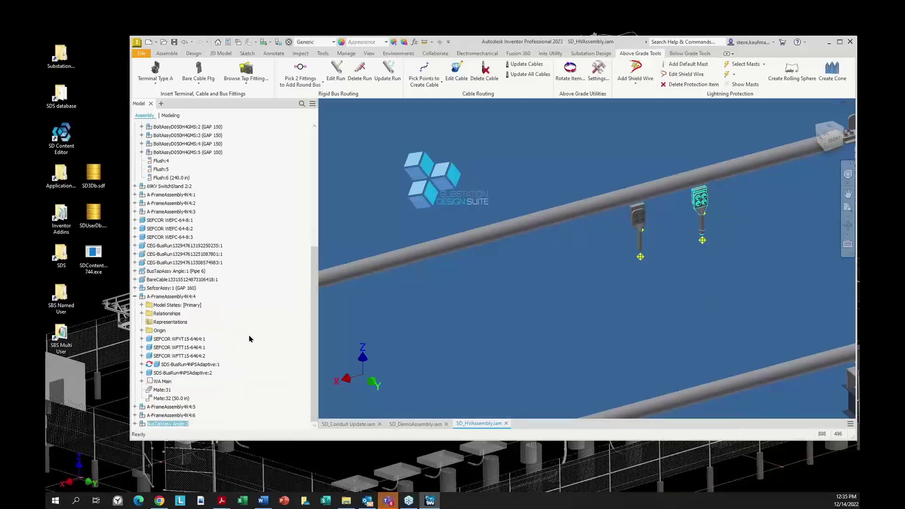
pyautogui.click(135, 424)
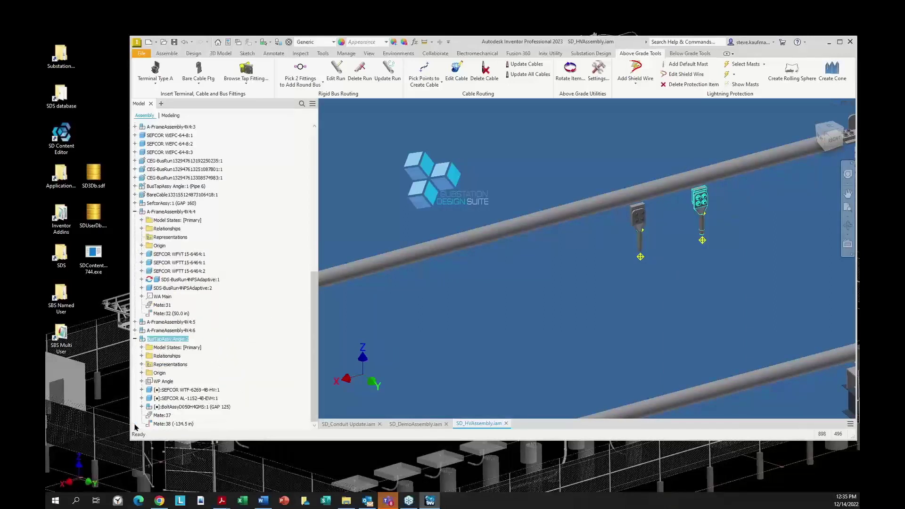
pyautogui.click(141, 347)
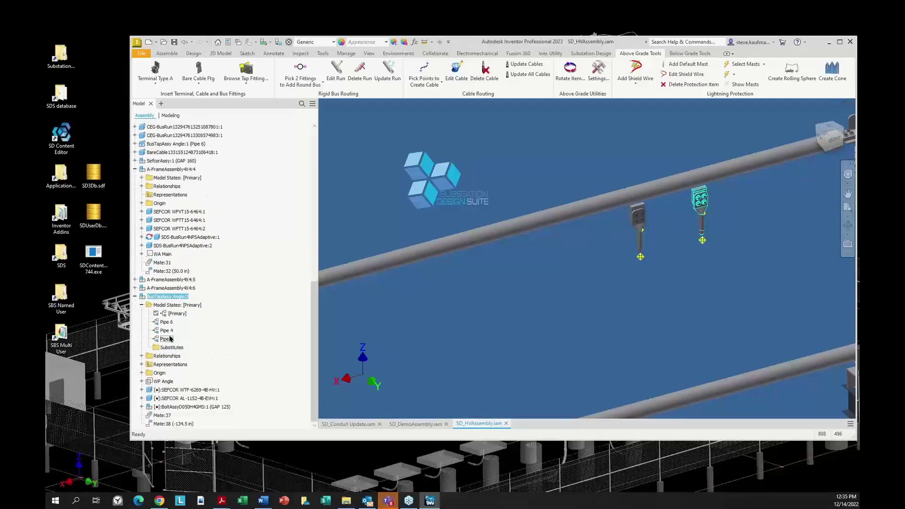
pyautogui.doubleClick(166, 330)
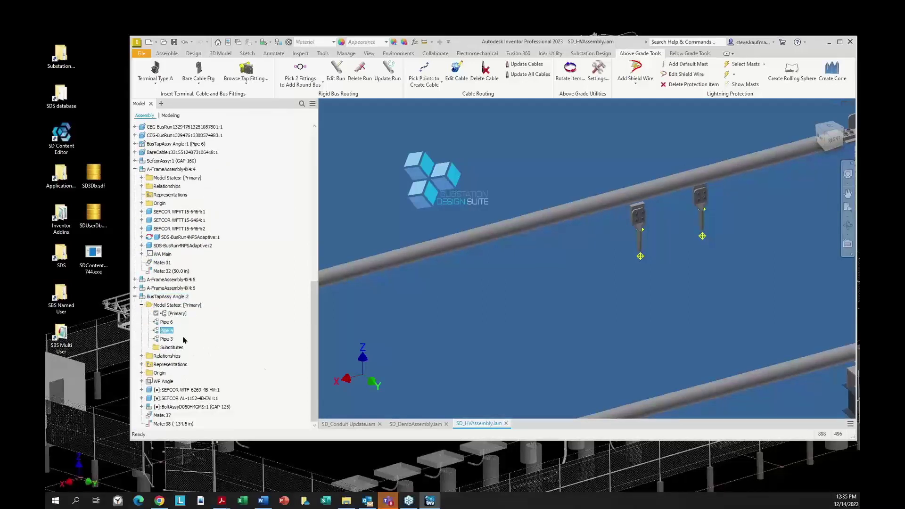
pyautogui.scroll(-5, 351, 382)
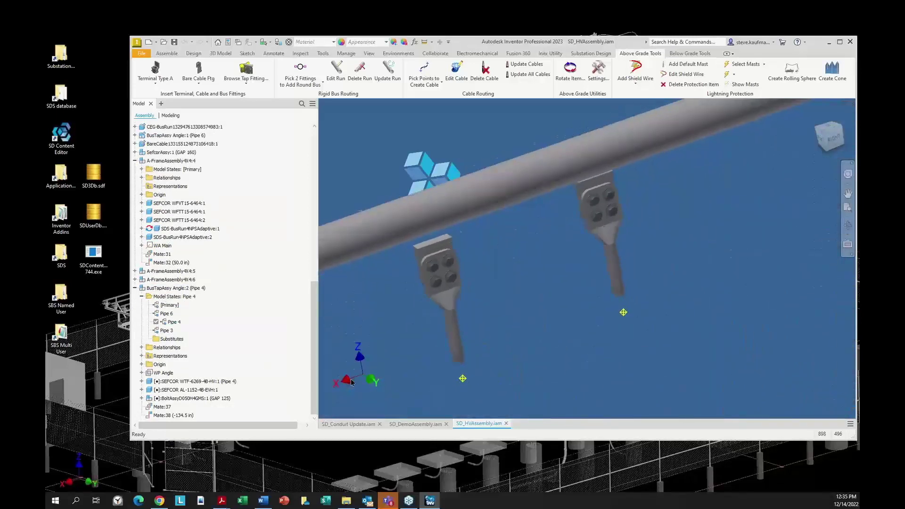
pyautogui.scroll(5, 352, 382)
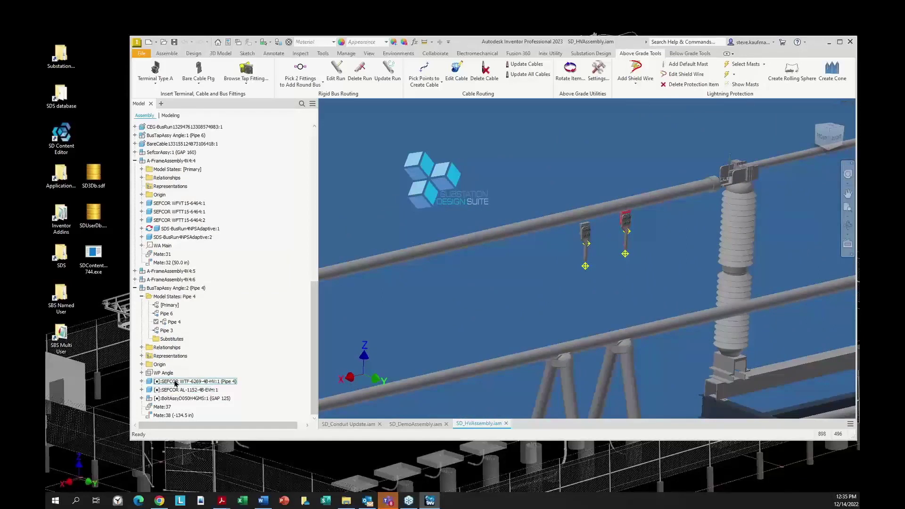
# Try the Rotate 45 positional representation on BusTapAssy Angle:2, and set its position to Rotate -45
pyautogui.click(141, 356)
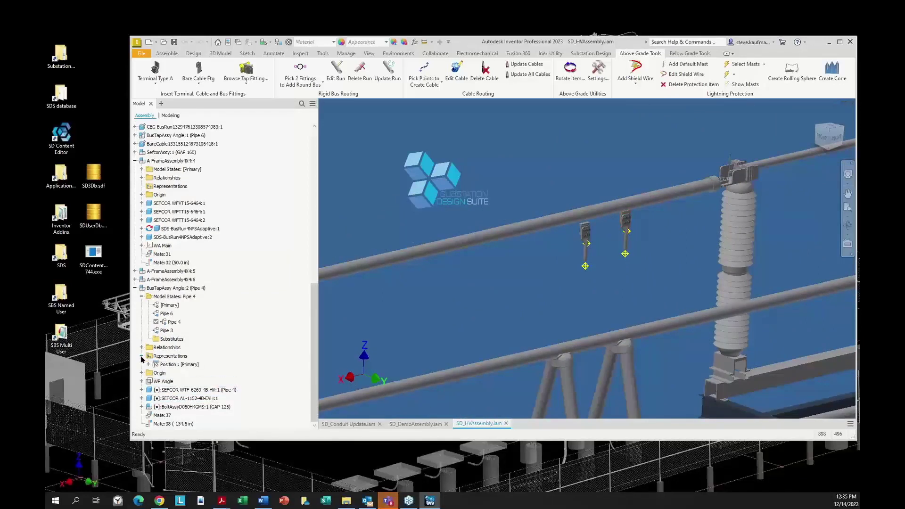
pyautogui.click(149, 365)
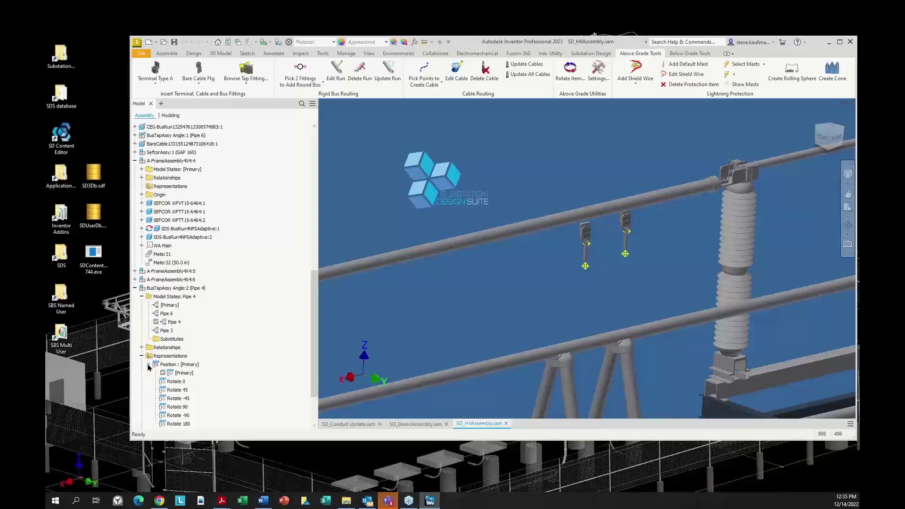
pyautogui.doubleClick(172, 390)
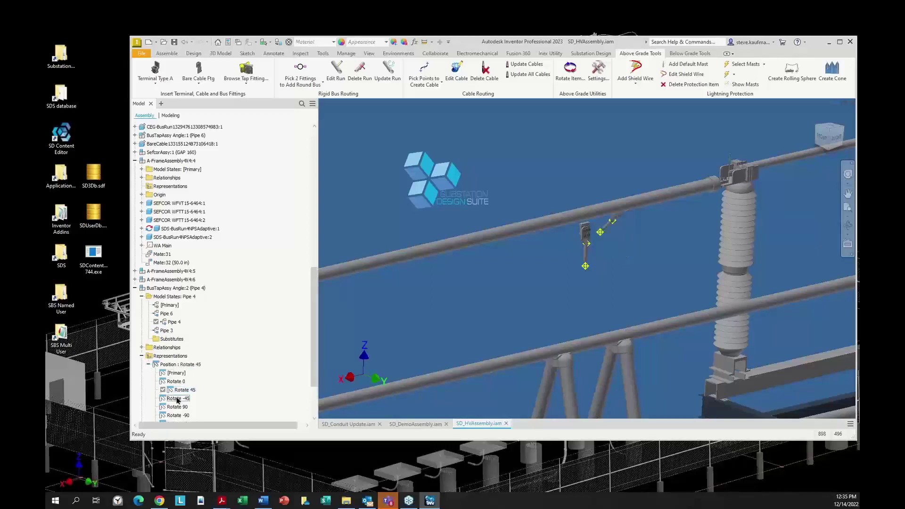
pyautogui.doubleClick(178, 399)
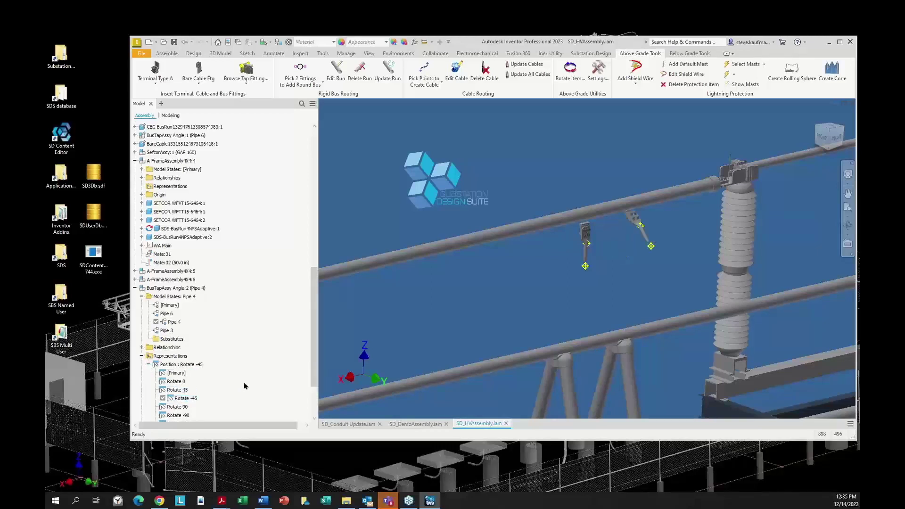
pyautogui.scroll(-5, 457, 318)
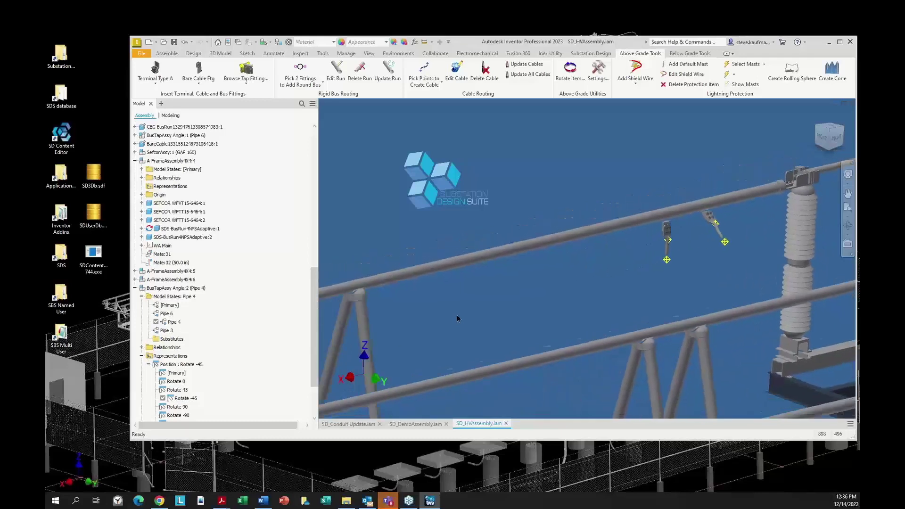
pyautogui.scroll(-5, 458, 319)
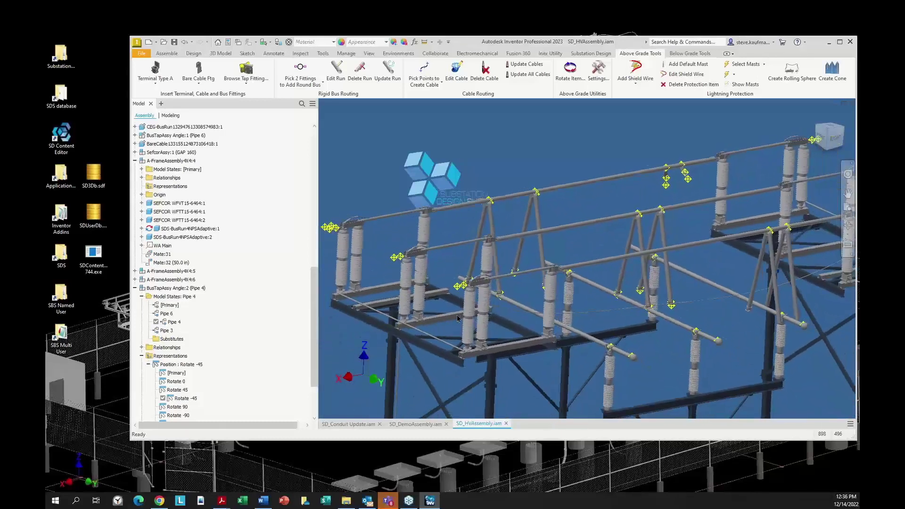
pyautogui.scroll(-2, 458, 319)
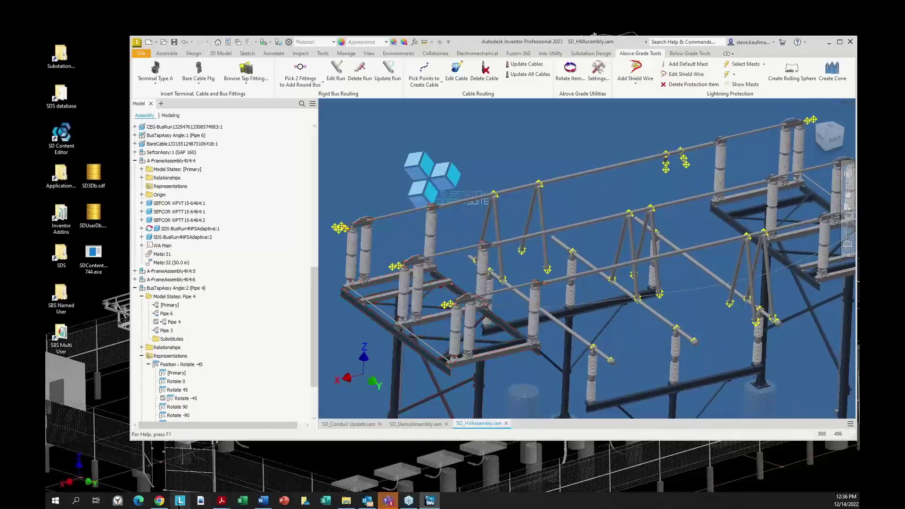
# Switch to Adobe Acrobat, show the cover and last page of SDS Part Automation Requirements.pdf, and fit the page to width
pyautogui.click(222, 501)
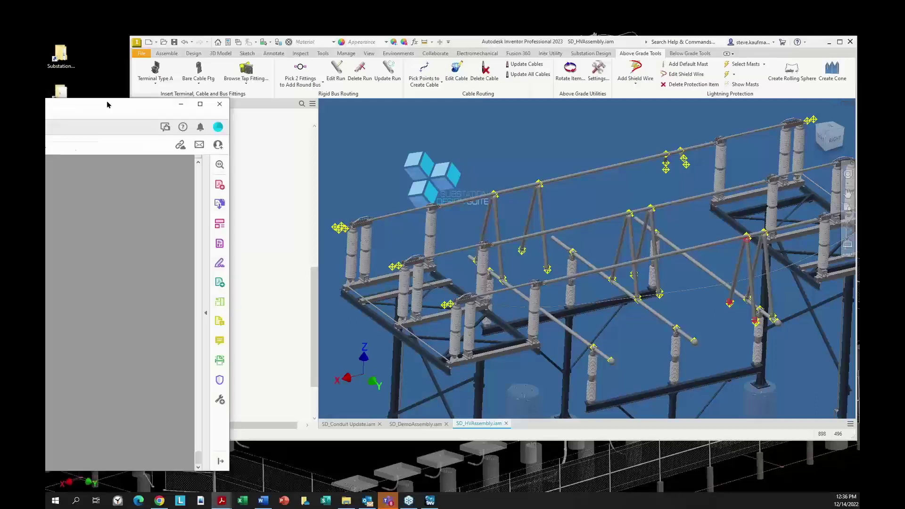
pyautogui.moveTo(108, 104); pyautogui.dragTo(533, 50)
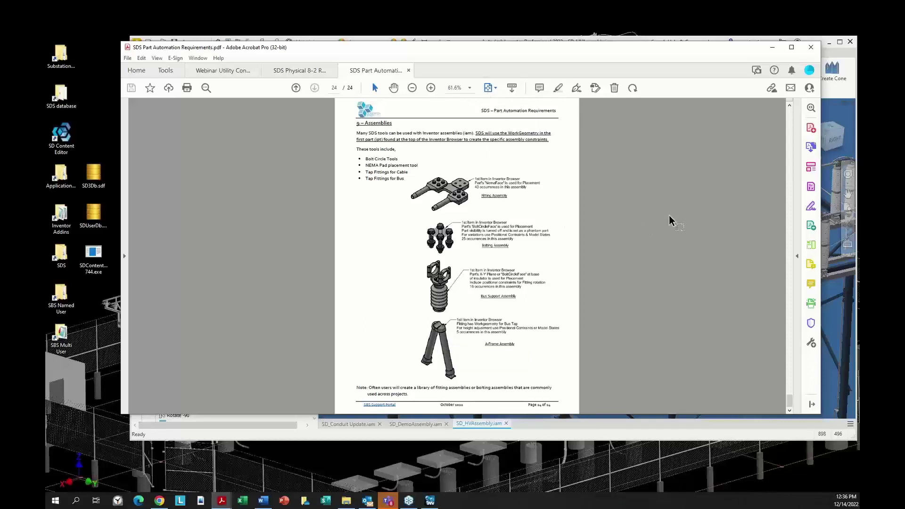
pyautogui.press('Home')
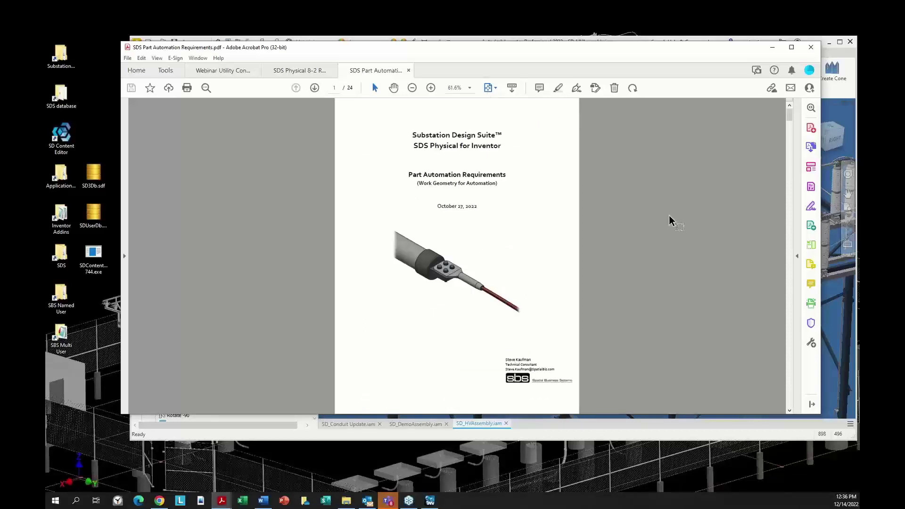
pyautogui.press('End')
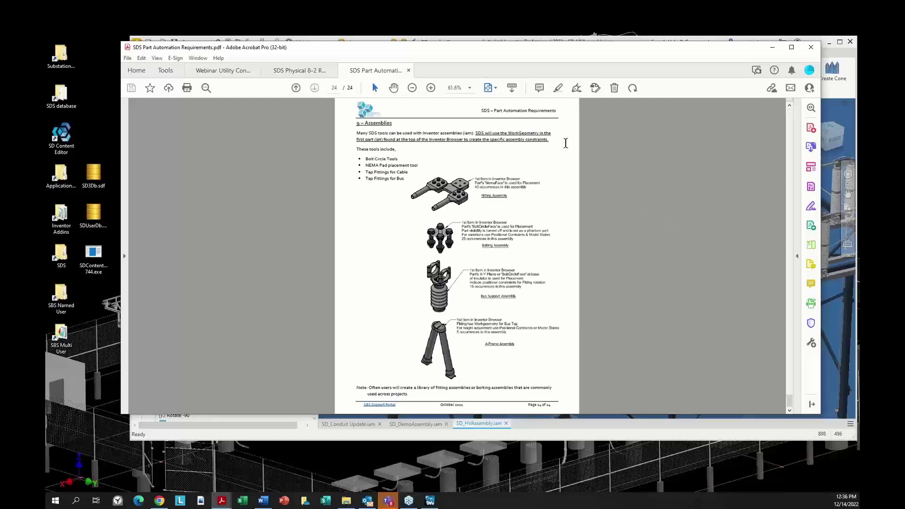
pyautogui.click(496, 88)
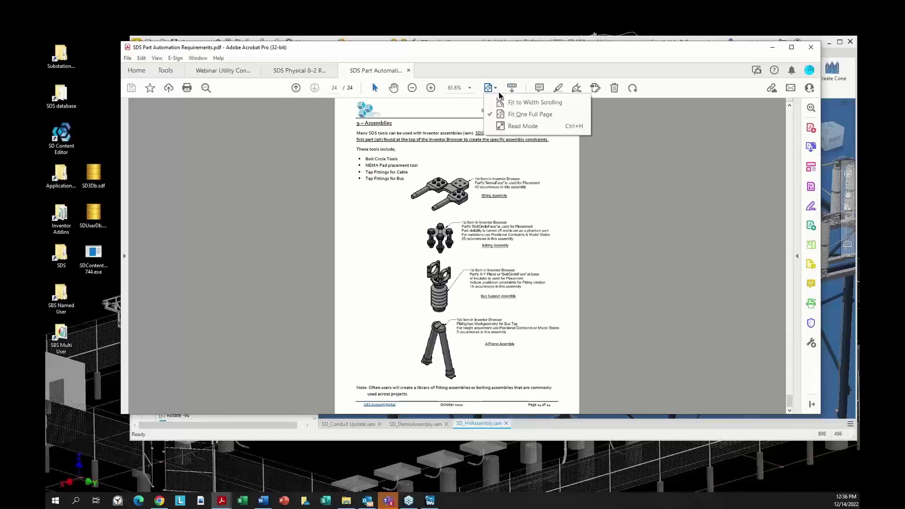
pyautogui.click(511, 102)
# Examine the fitting, bolting, bus support and A-frame examples in the Assemblies section, and return to the Inventor assembly
pyautogui.scroll(-5, 497, 235)
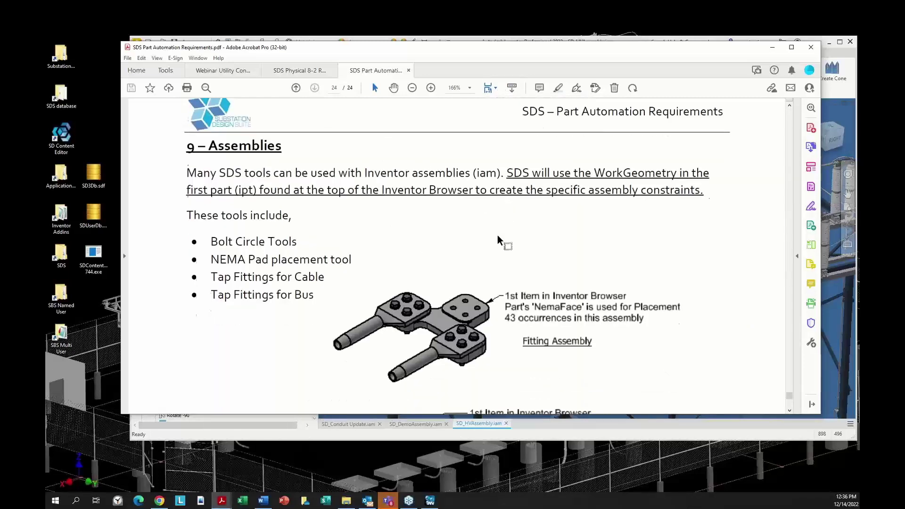
pyautogui.scroll(-3, 497, 235)
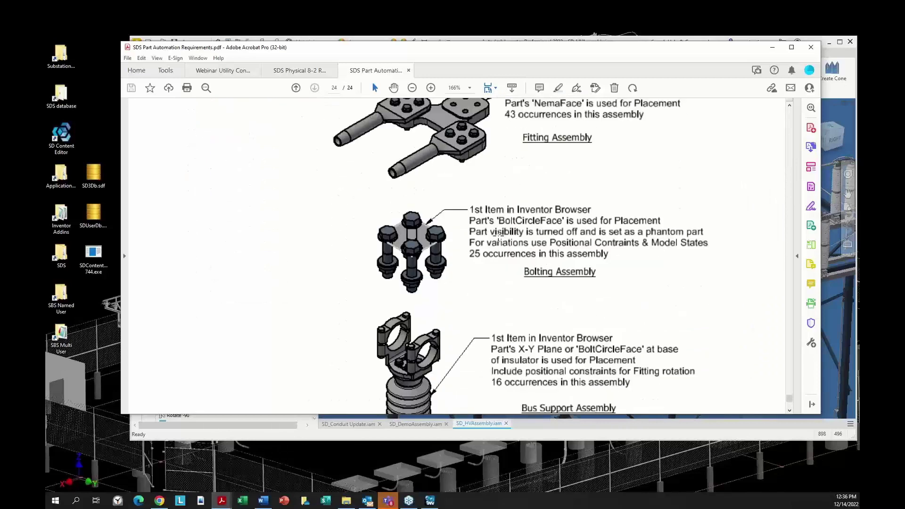
pyautogui.scroll(-2, 477, 257)
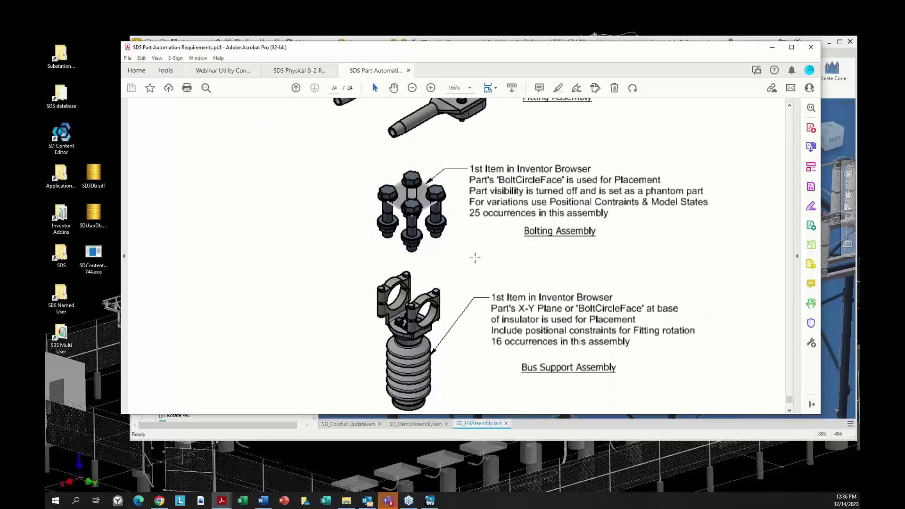
pyautogui.scroll(-1, 471, 321)
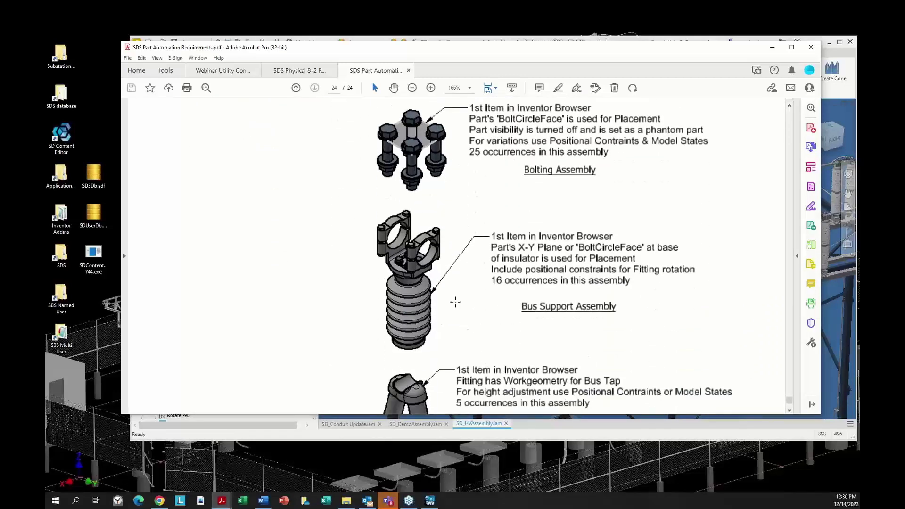
pyautogui.scroll(-3, 455, 301)
pyautogui.scroll(-1, 429, 319)
pyautogui.scroll(1, 413, 329)
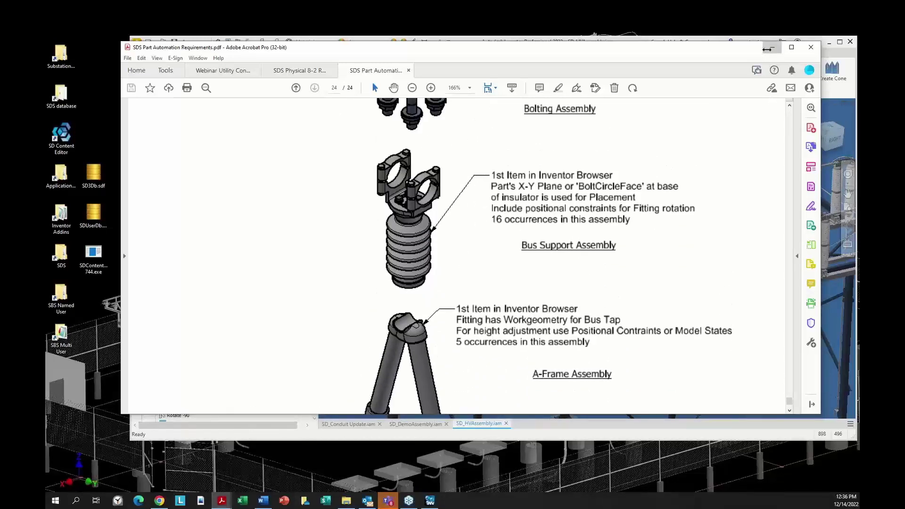
pyautogui.click(772, 47)
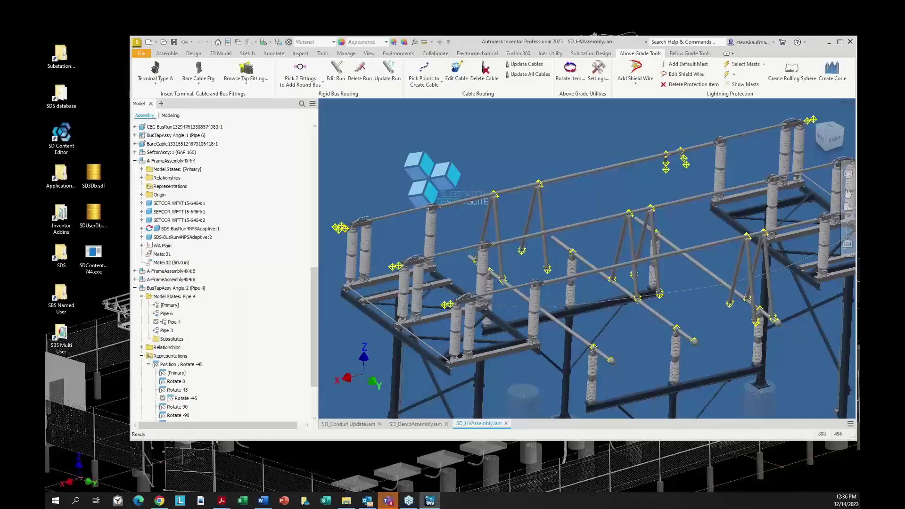
# Open SDS Physical 8-2 Release Notes.pdf, highlight item 7 about Update All Cables in the active assembly, and return to Inventor
pyautogui.moveTo(222, 501)
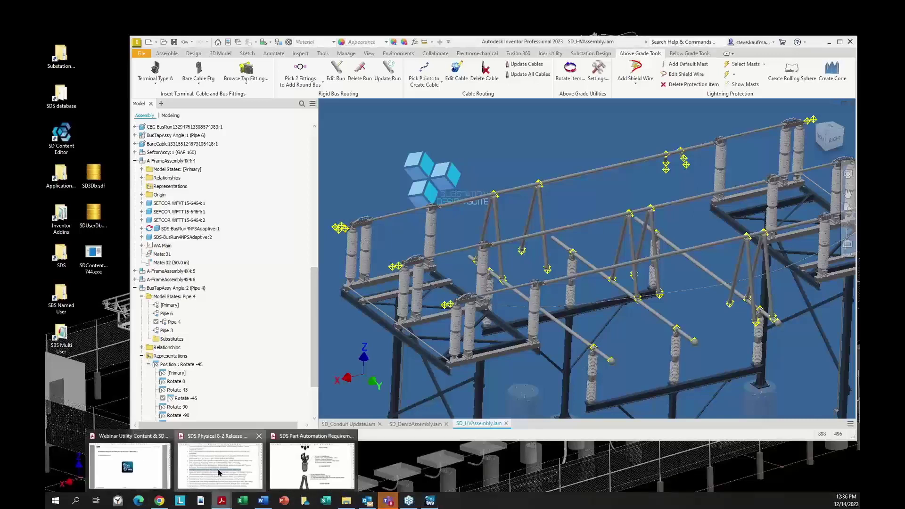
pyautogui.click(224, 464)
pyautogui.moveTo(207, 293); pyautogui.dragTo(718, 312)
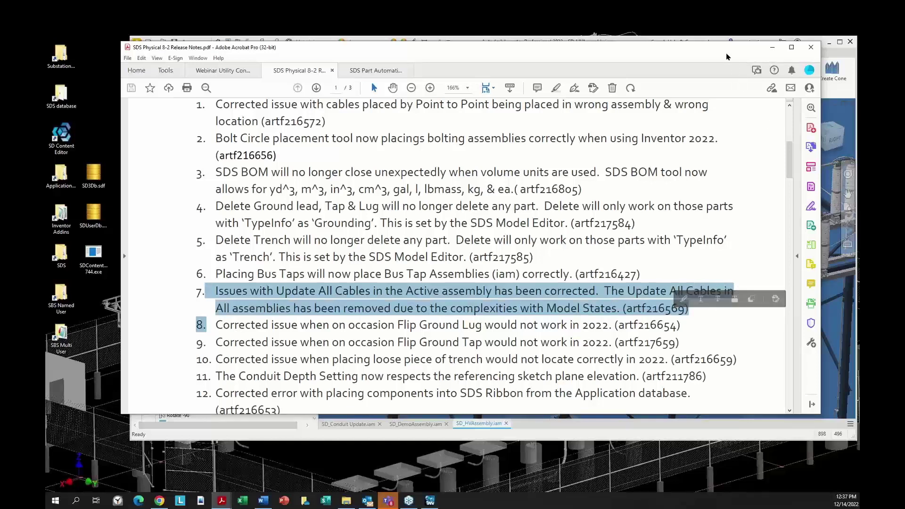
pyautogui.click(773, 47)
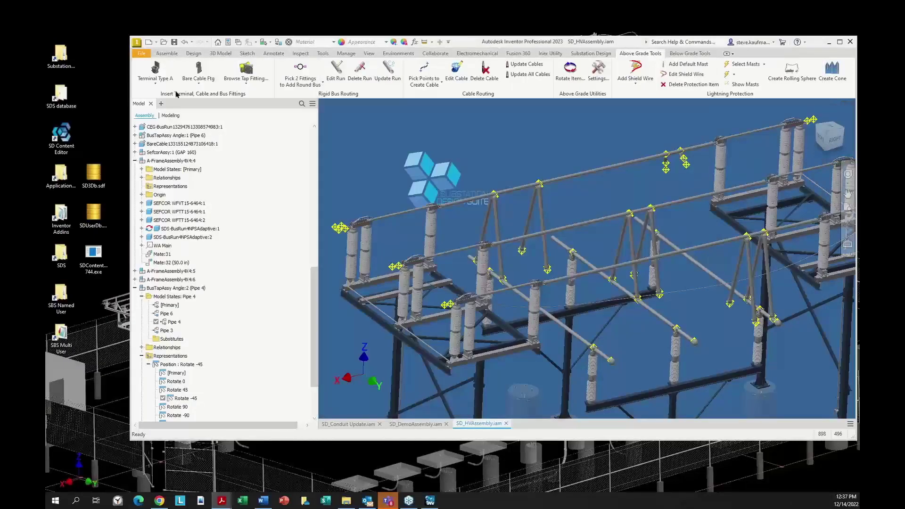
# Run Update All Cables on SD_HVAssembly.iam and agree to process the current assembly only
pyautogui.click(524, 77)
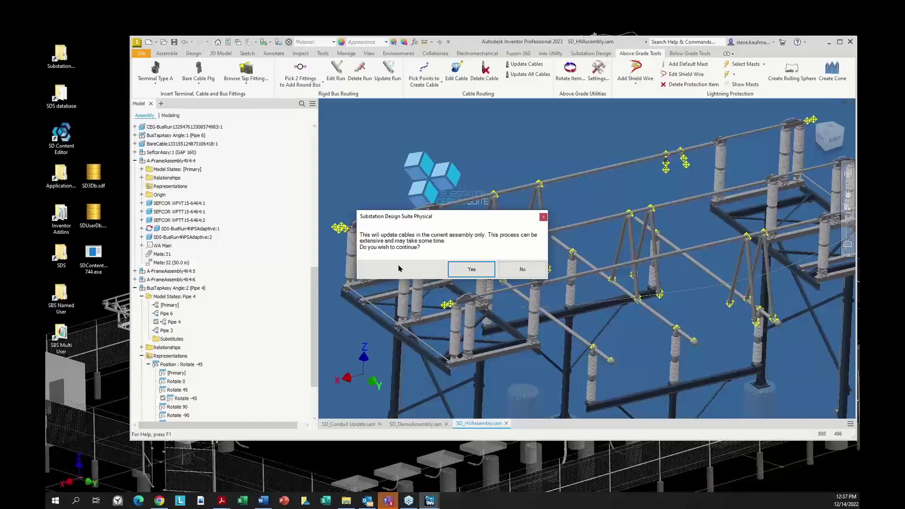
pyautogui.click(470, 269)
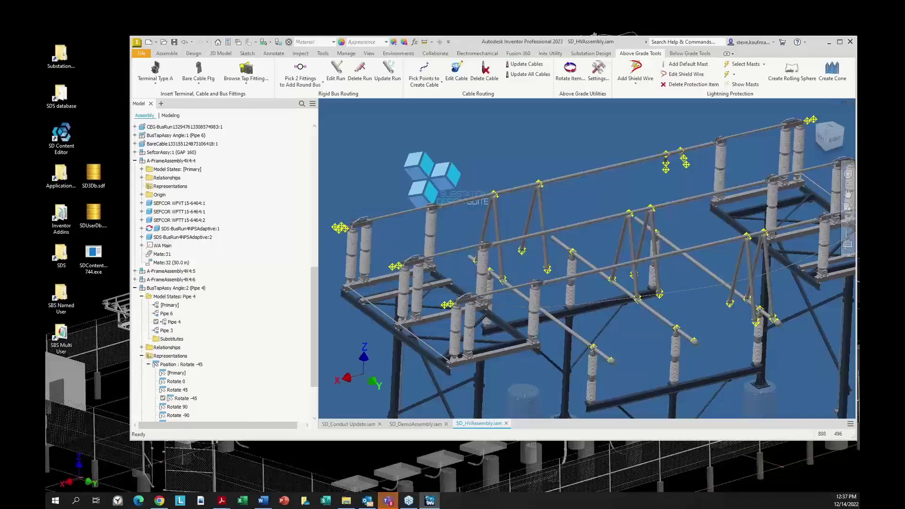
# Switch to the release notes in Adobe Acrobat, highlight items 8, 9 and 11 on Flip Ground and Conduit Depth Setting, and return to Inventor
pyautogui.hotkey('alt', 'Tab')
pyautogui.moveTo(231, 337); pyautogui.dragTo(682, 353)
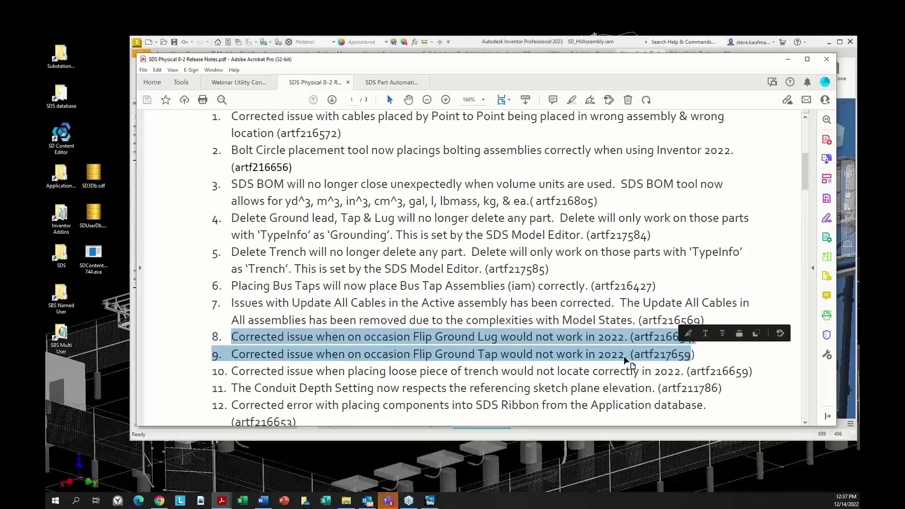
pyautogui.scroll(-3, 561, 316)
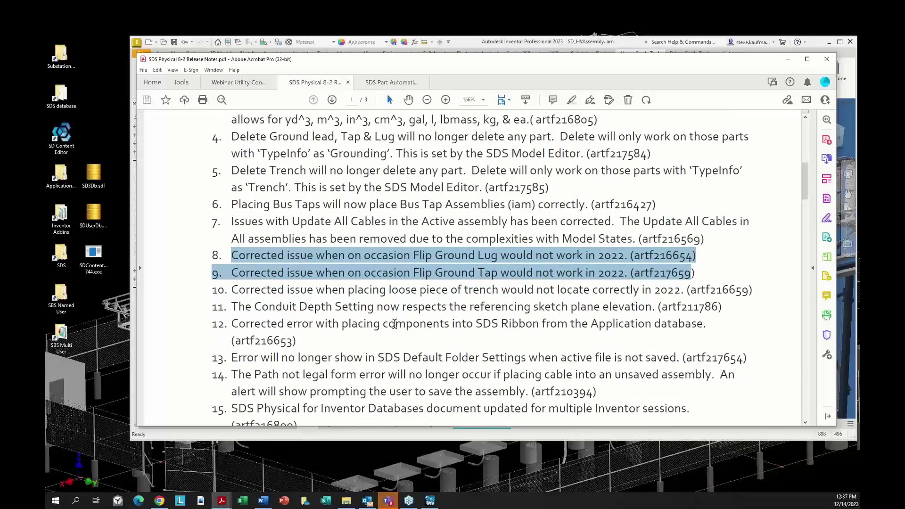
pyautogui.moveTo(232, 307); pyautogui.dragTo(702, 309)
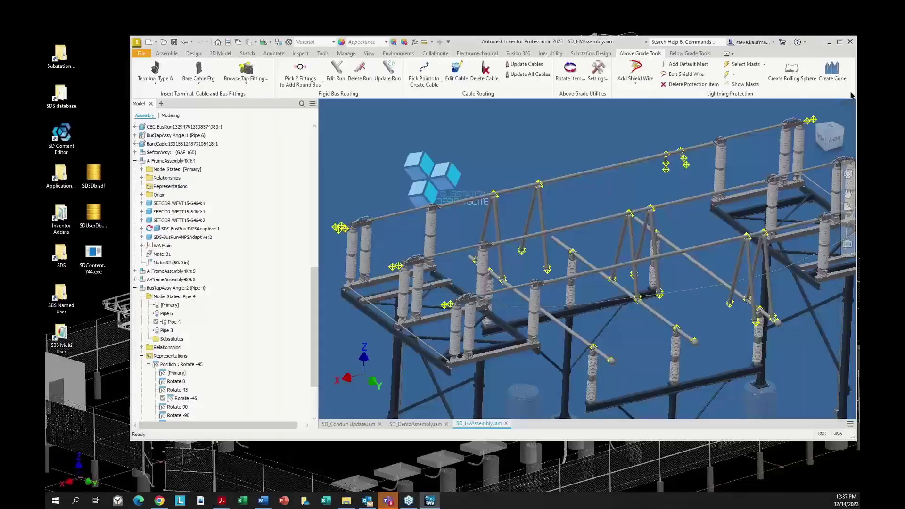
pyautogui.click(788, 59)
# Bring up SD_Conduit Update.iam, highlight its XY Plane in the model, and collapse the whole browser tree
pyautogui.click(344, 424)
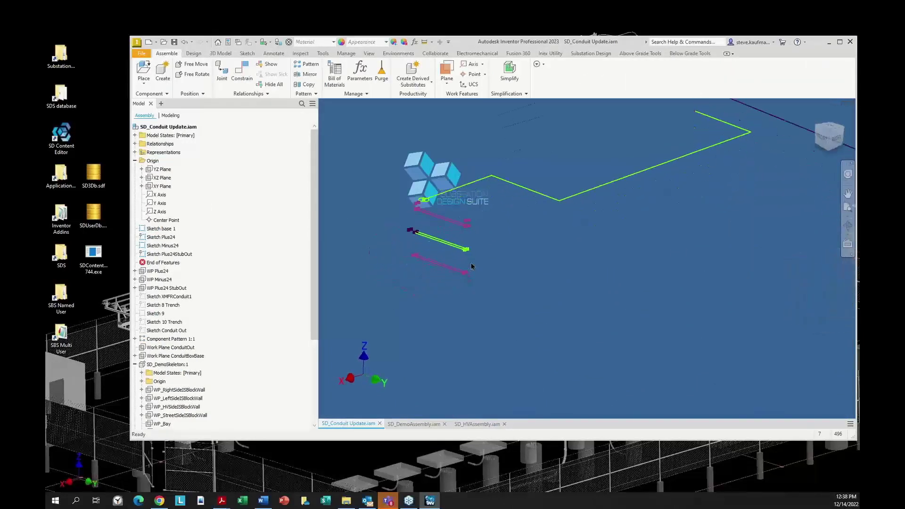
pyautogui.click(161, 187)
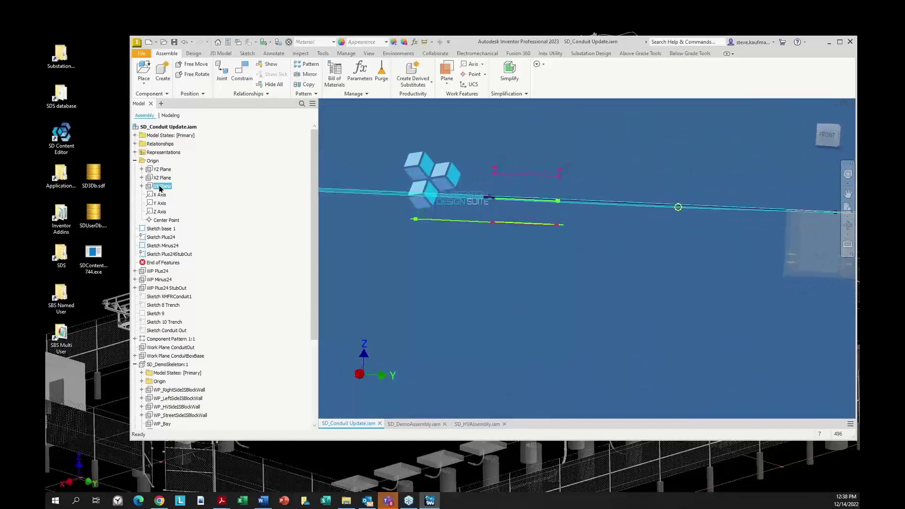
pyautogui.press('F6')
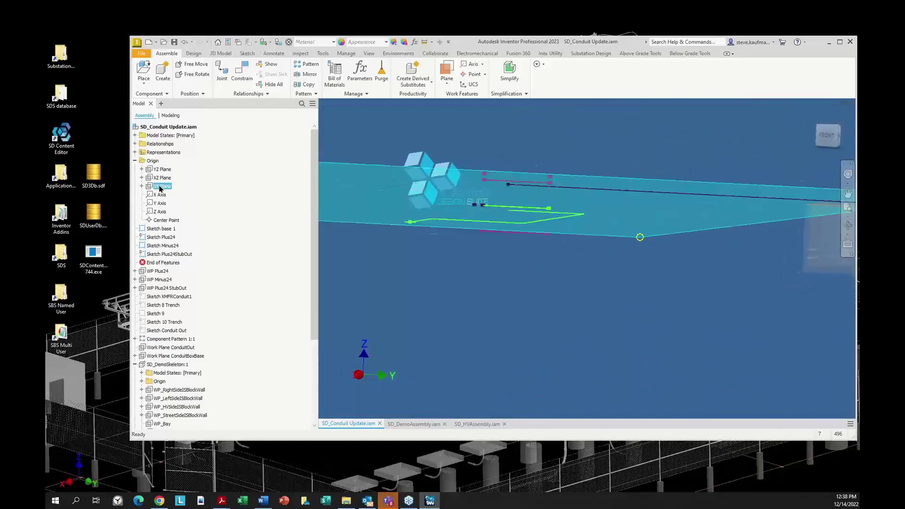
pyautogui.click(258, 281)
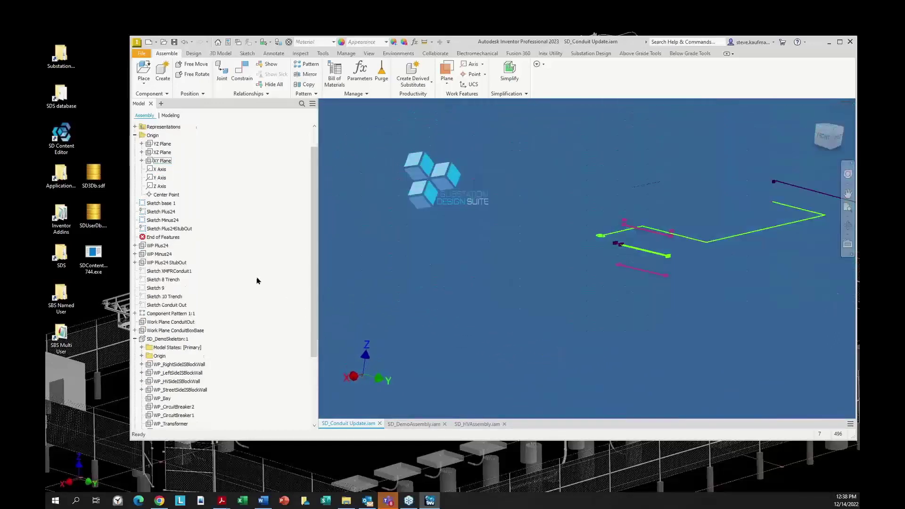
pyautogui.scroll(-5, 259, 288)
pyautogui.rightClick(218, 245)
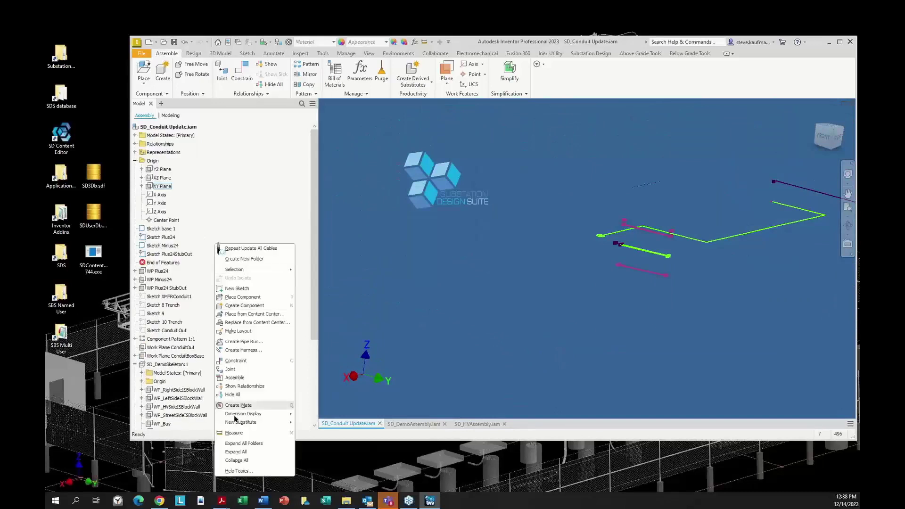
pyautogui.click(250, 462)
# Examine the positions of the Under Trench, ConduitBoxBase, ConduitOut, WP Minus24 and WP Plus24 work planes, and clear the selection
pyautogui.click(191, 313)
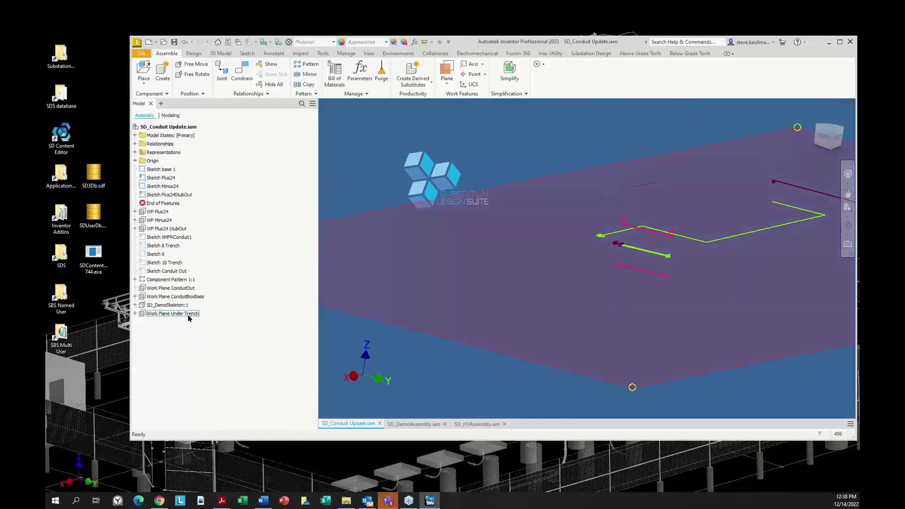
pyautogui.click(178, 297)
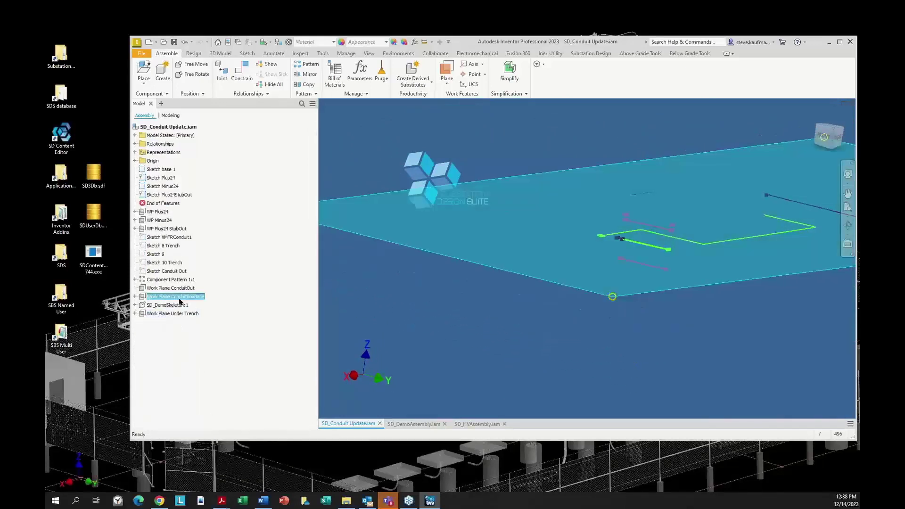
pyautogui.click(173, 289)
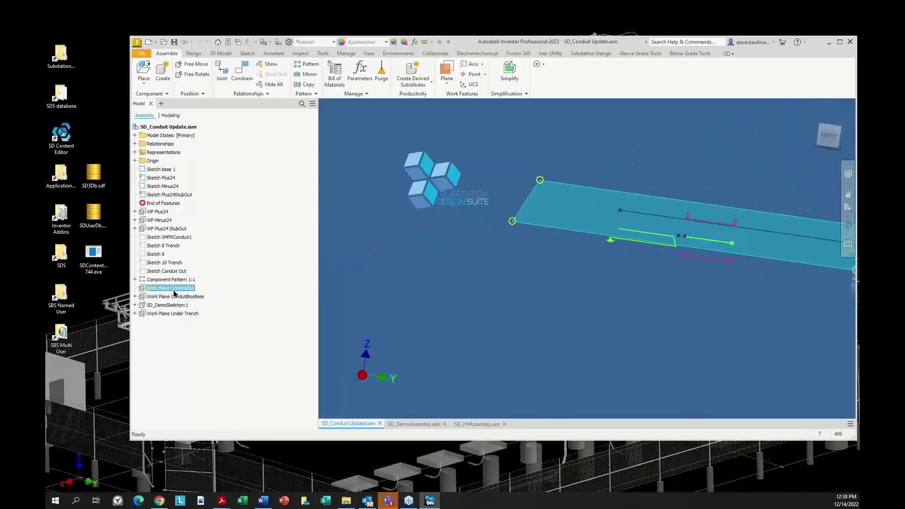
pyautogui.click(160, 220)
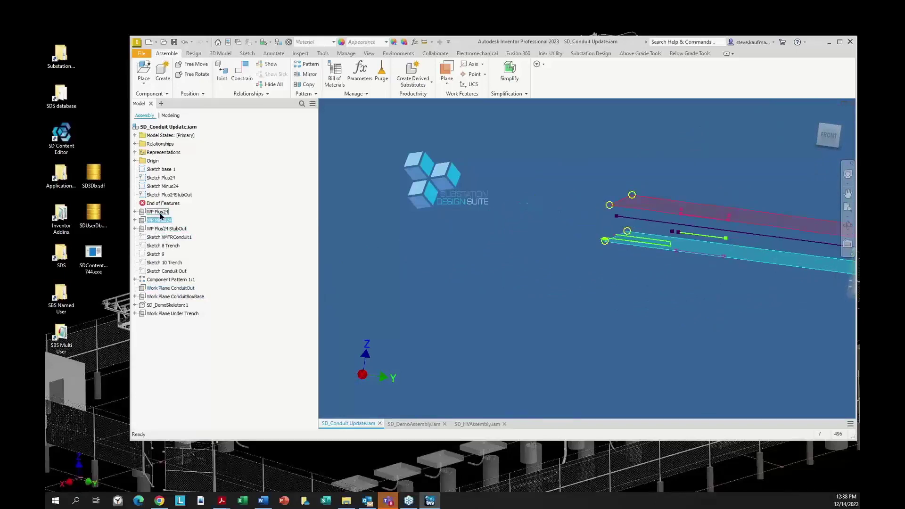
pyautogui.click(160, 211)
pyautogui.click(448, 340)
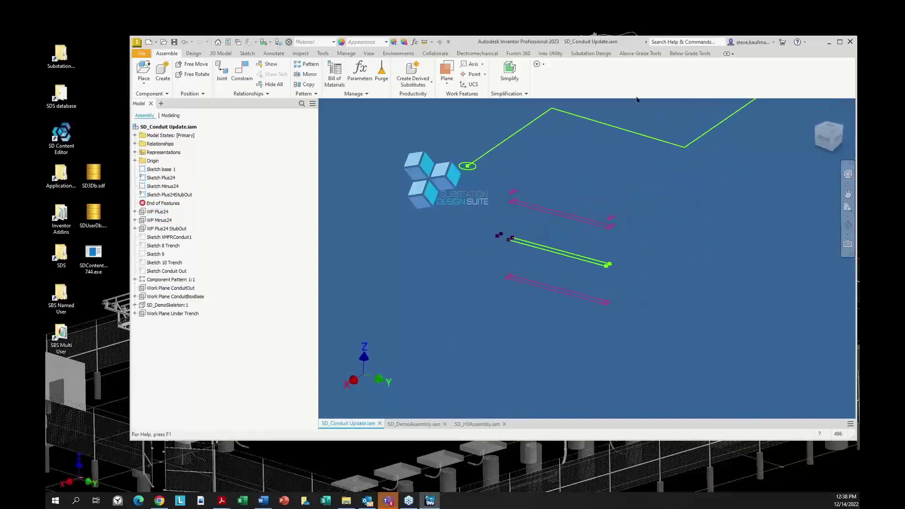
# In the below grade conduit settings, set the default rigid conduit to PVC 2 Sch40 R9.5 in and the depth to 14 in, and save
pyautogui.click(683, 55)
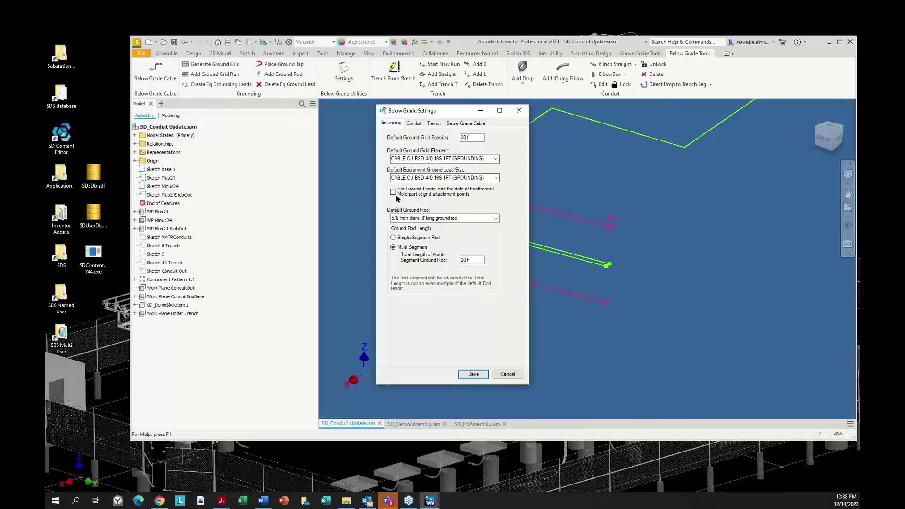
pyautogui.click(415, 123)
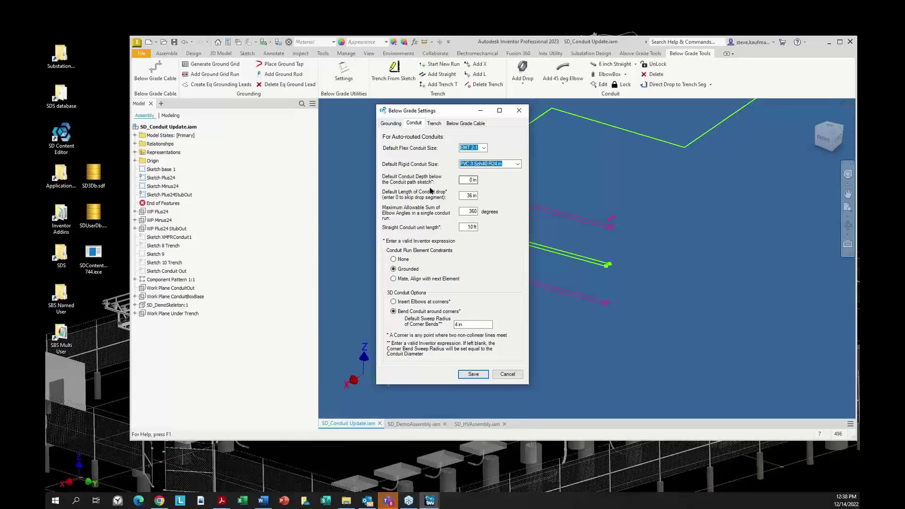
pyautogui.click(517, 164)
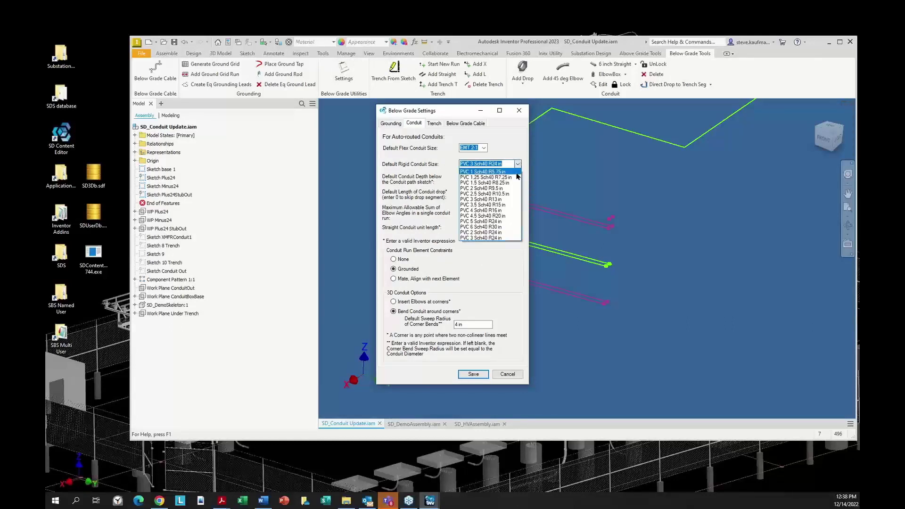
pyautogui.click(509, 189)
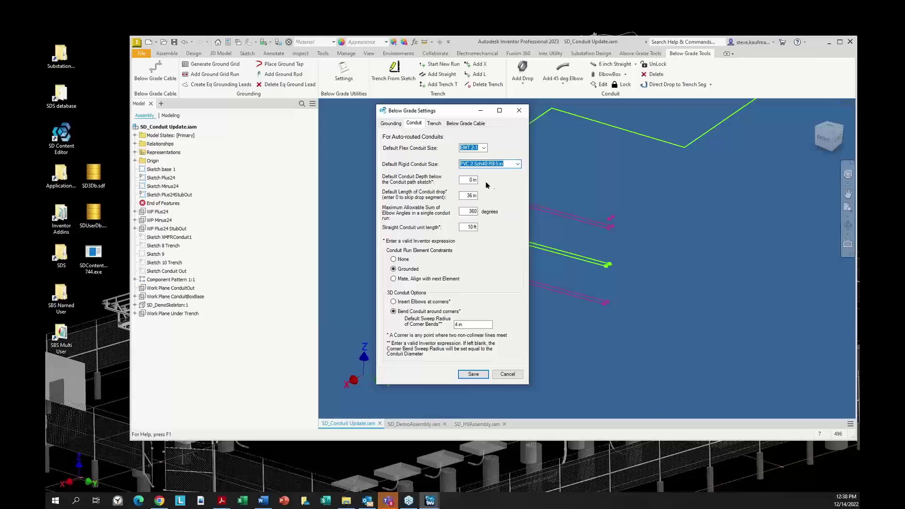
pyautogui.click(463, 177)
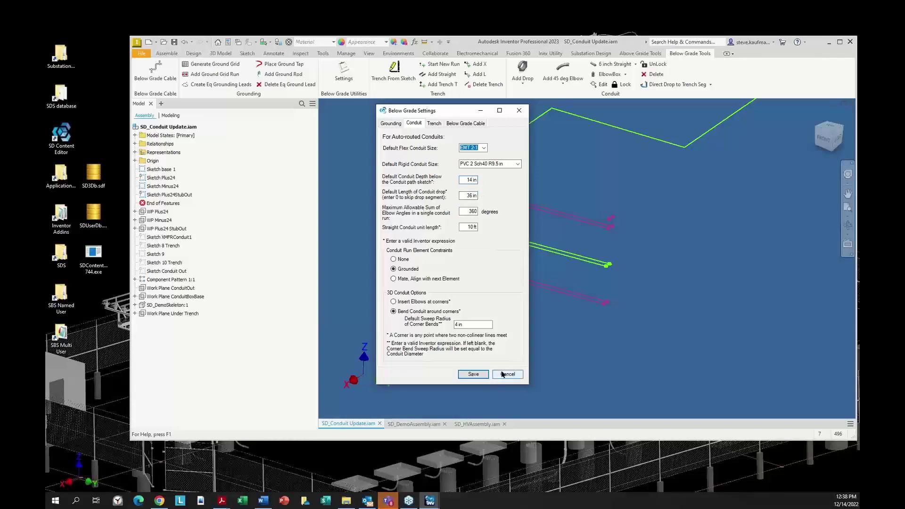
pyautogui.click(479, 376)
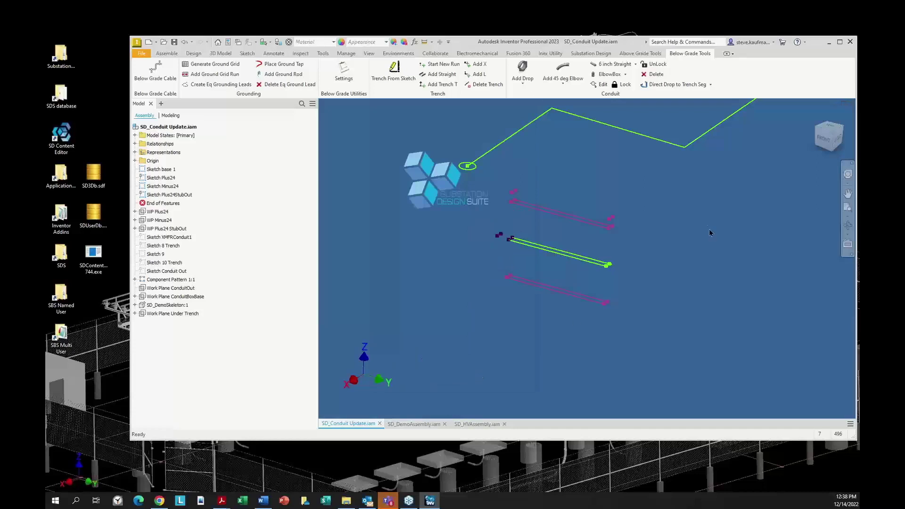
# Route a Drop to Drop + Path conduit between the first pair of upper drop circles along the upper magenta path line
pyautogui.click(711, 85)
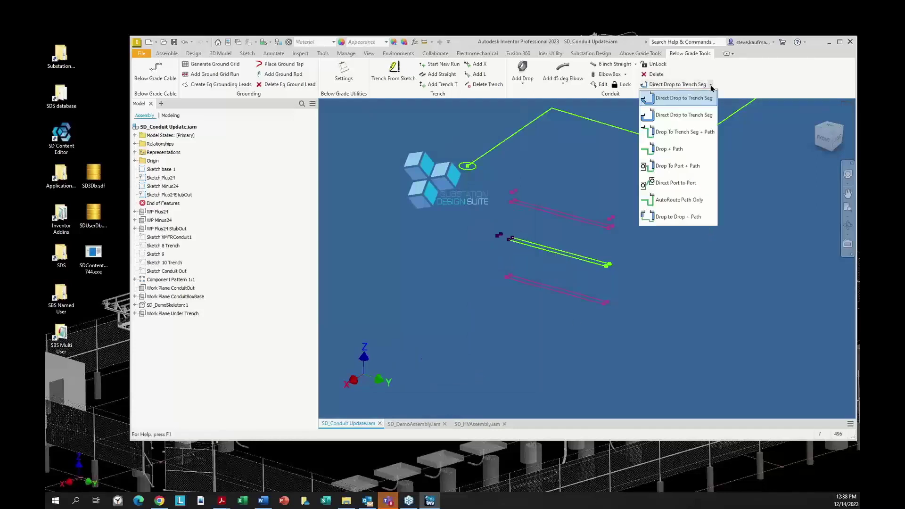
pyautogui.click(681, 221)
pyautogui.scroll(4, 556, 217)
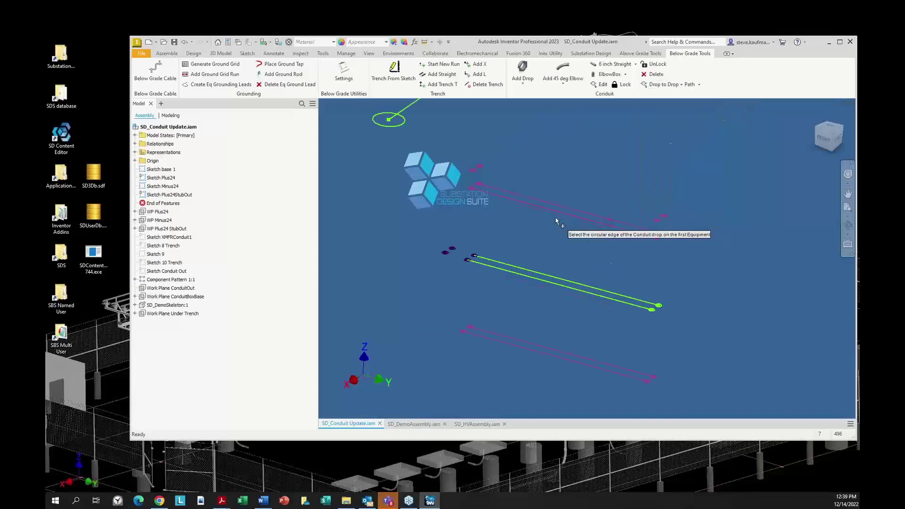
pyautogui.click(477, 176)
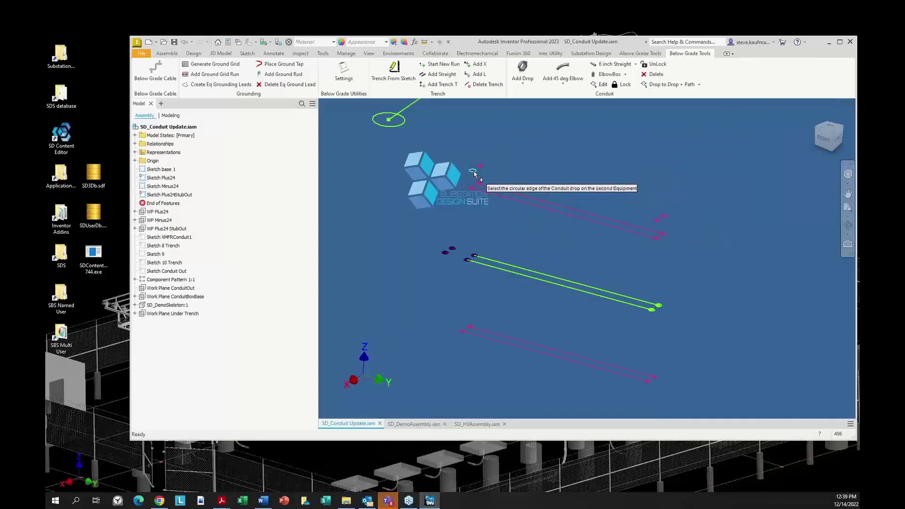
pyautogui.click(656, 221)
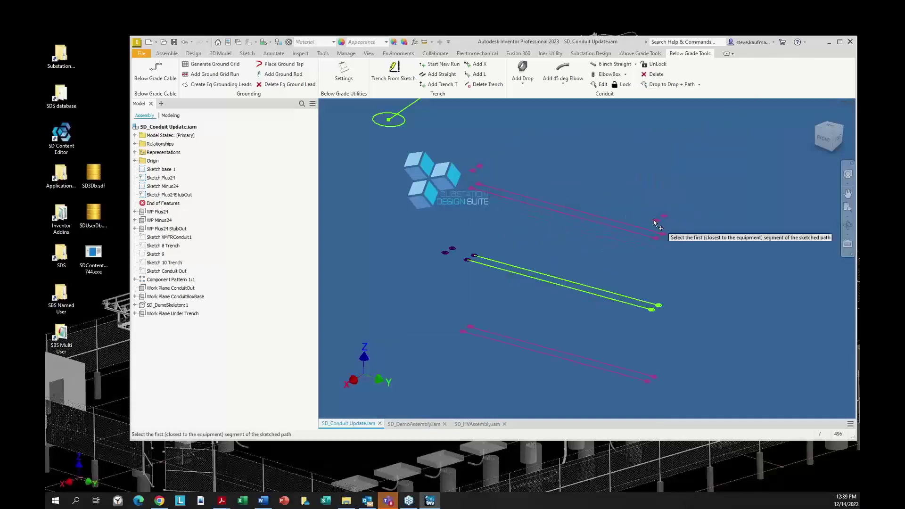
pyautogui.click(537, 209)
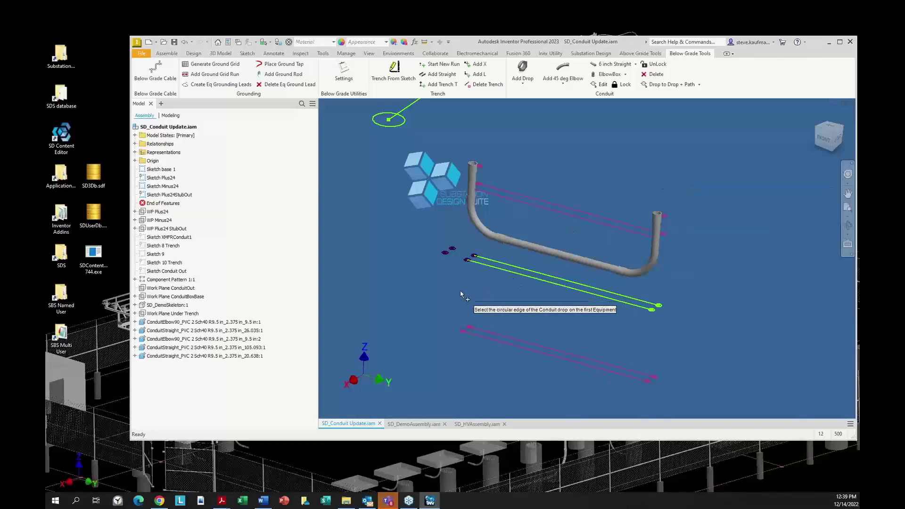
# Route a second conduit between the other pair of upper drop circles along the middle green path line
pyautogui.click(481, 169)
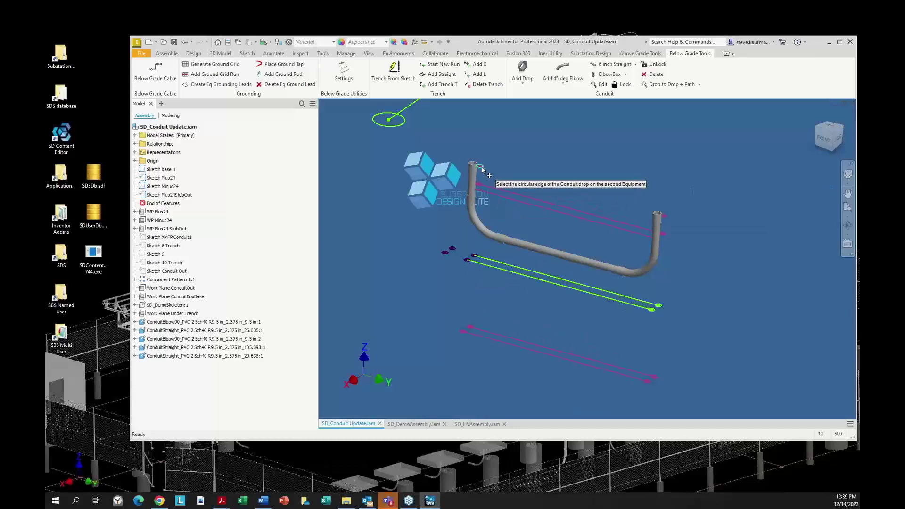
pyautogui.click(665, 218)
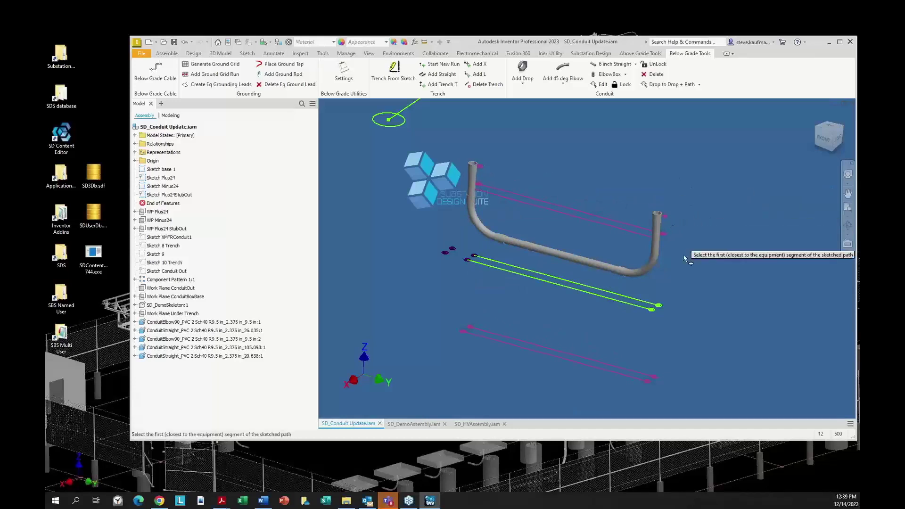
pyautogui.click(635, 299)
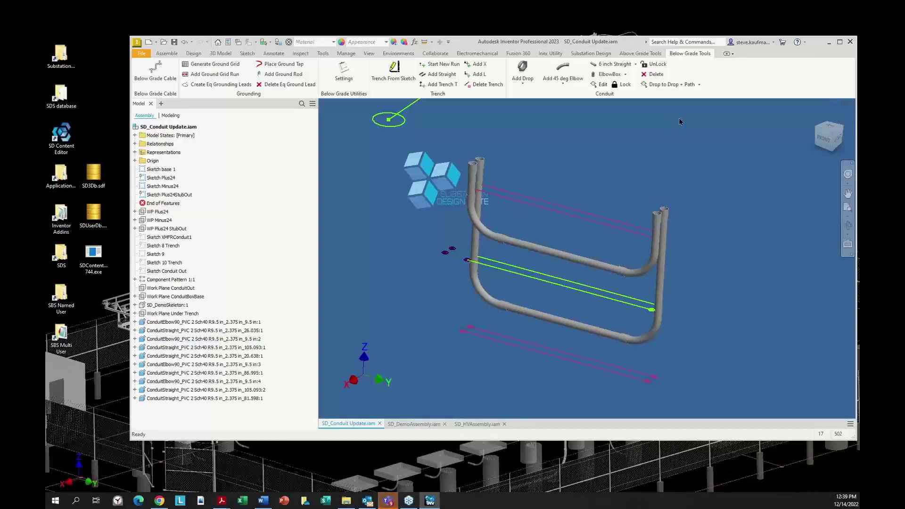
# Route a Drop to Drop + Path conduit between a pair of lower drop circles along the lower magenta path line
pyautogui.click(665, 84)
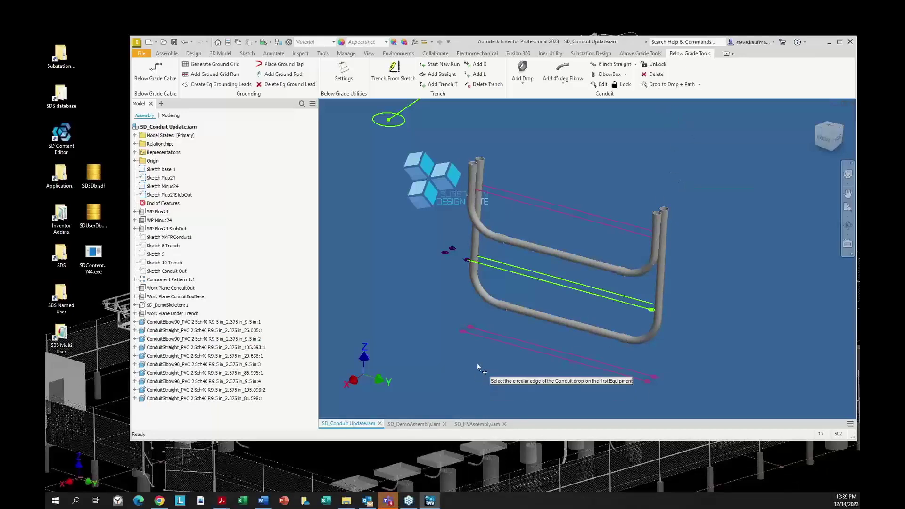
pyautogui.click(467, 336)
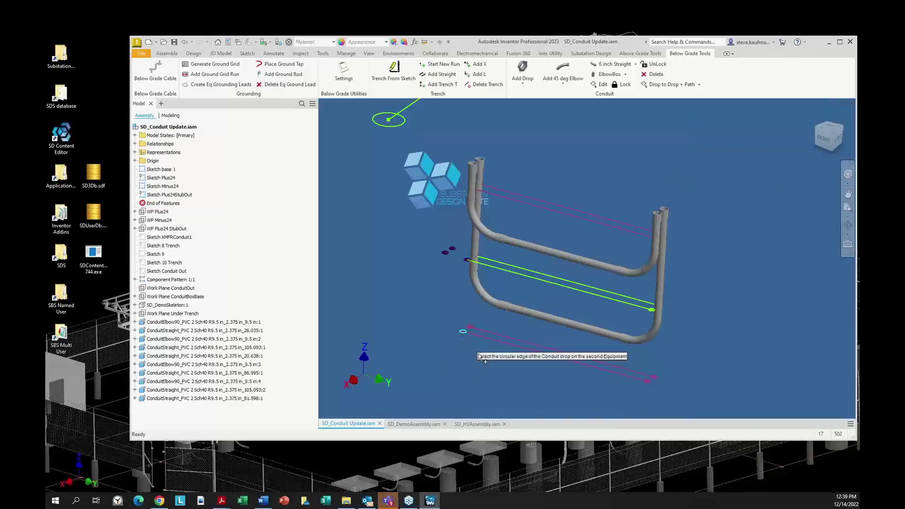
pyautogui.click(648, 383)
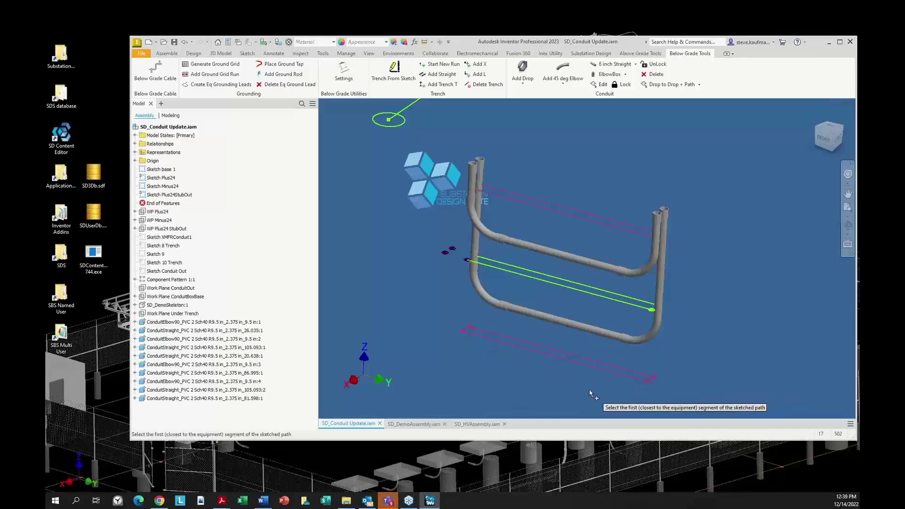
pyautogui.click(474, 341)
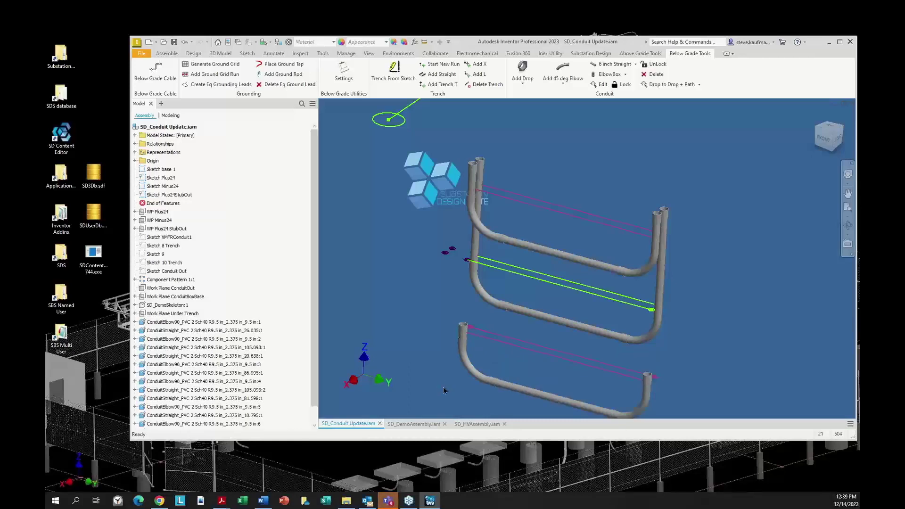
# Route a conduit with AutoRoute Path Only along the long green sketch path
pyautogui.press('F6')
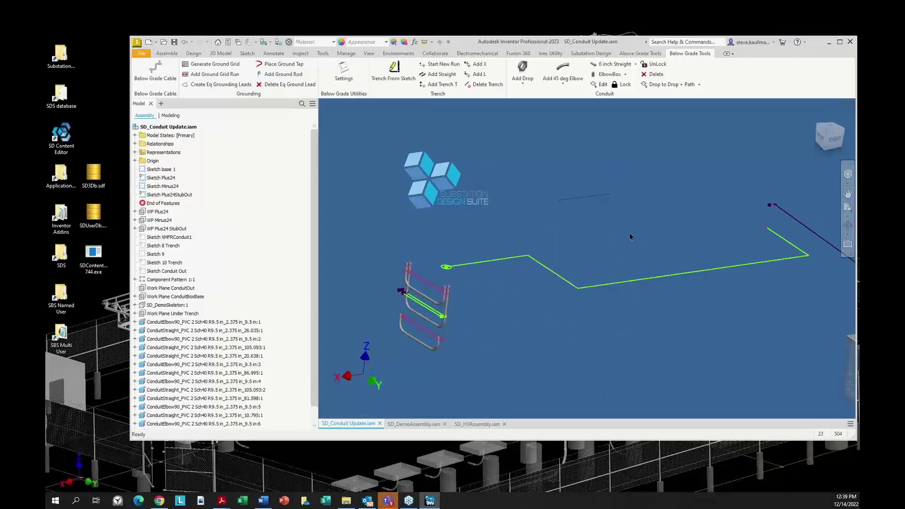
pyautogui.click(700, 85)
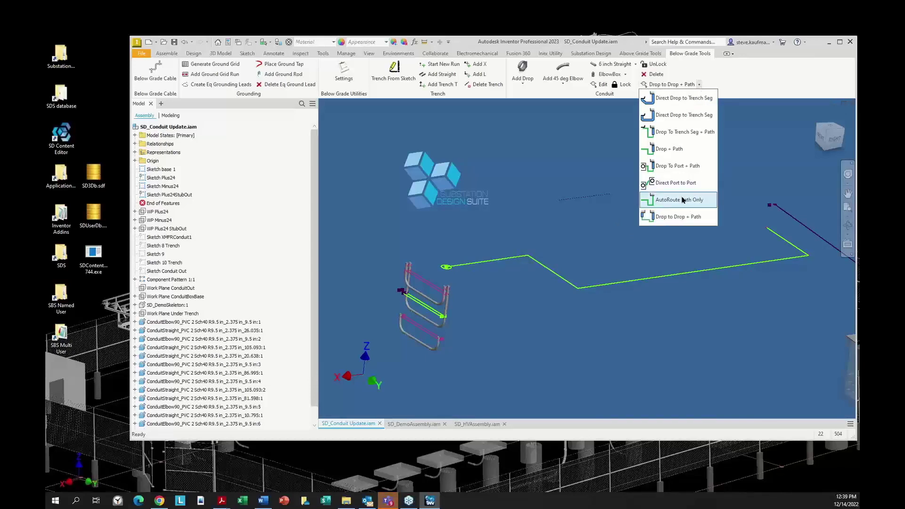
pyautogui.click(726, 225)
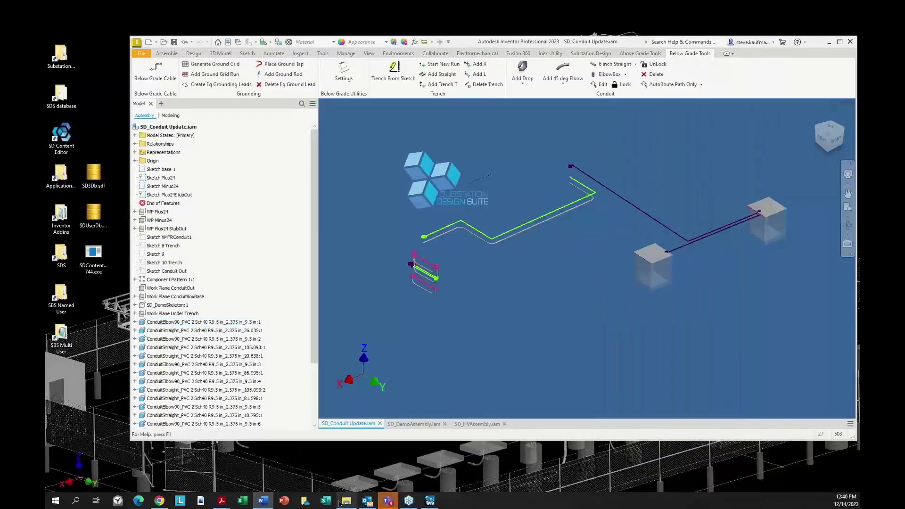
# Switch to Acrobat and bring items 12 to 15 of the SDS Physical 8-2 Release Notes into view
pyautogui.moveTo(220, 504)
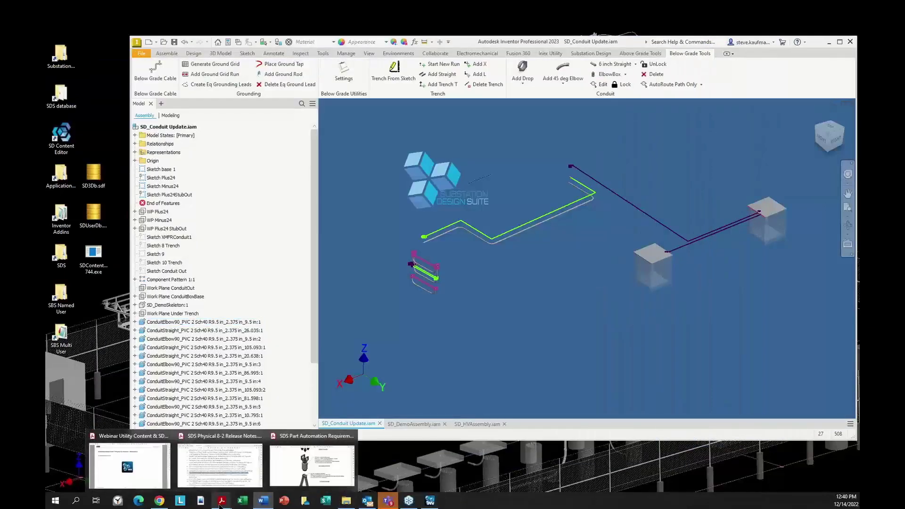
pyautogui.click(221, 464)
pyautogui.scroll(-3, 433, 325)
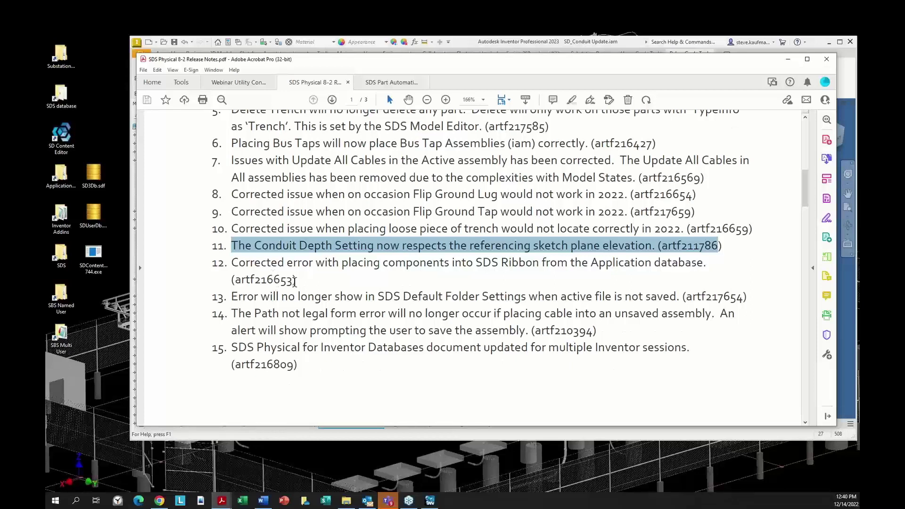
# Open the SD Content Editor and show its cable fittings settings
pyautogui.click(63, 143)
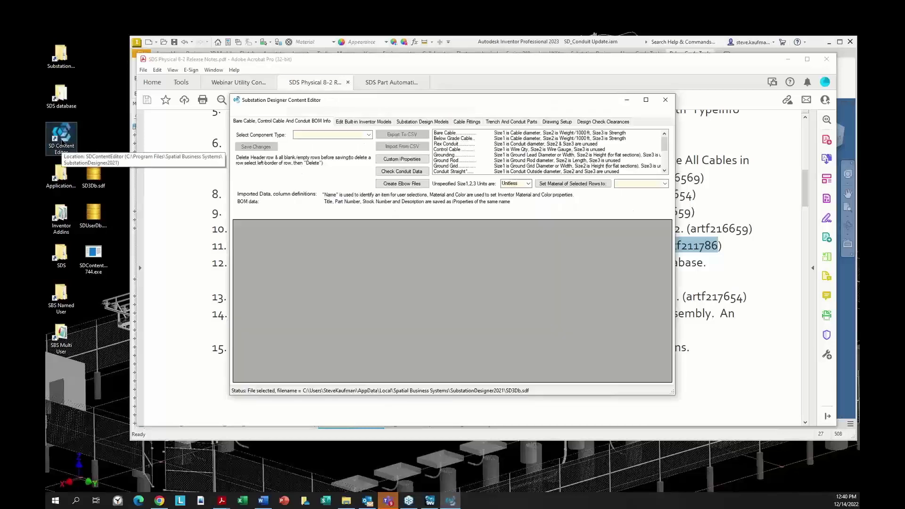
pyautogui.click(372, 124)
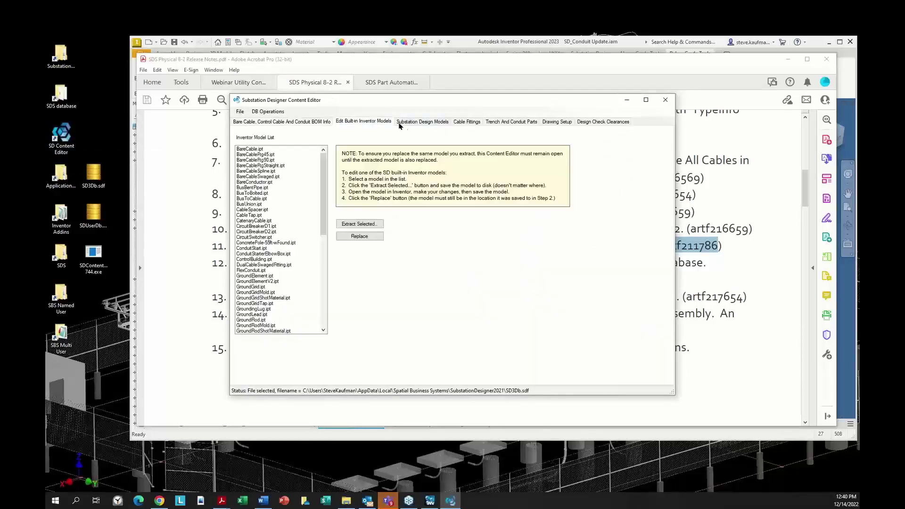
pyautogui.click(404, 124)
pyautogui.click(457, 123)
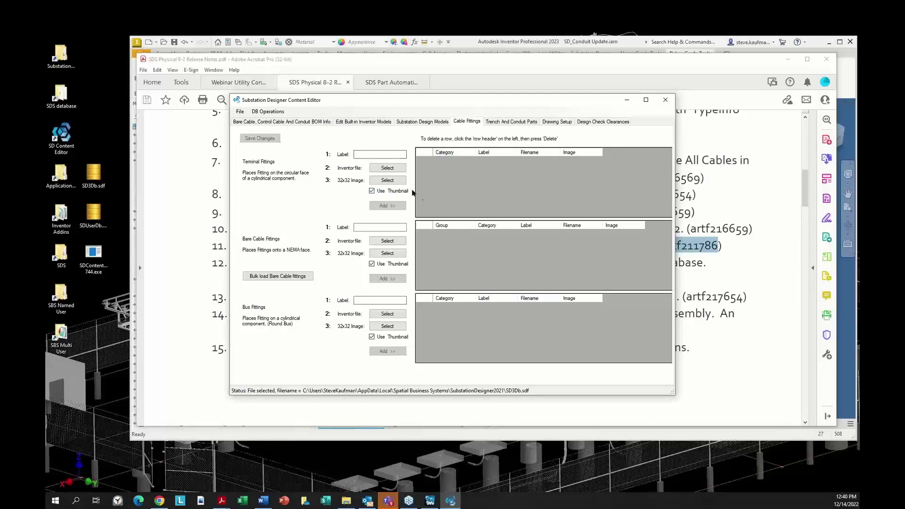
# Open the Inventor file selection for terminal fittings, cancel it, and close the Content Editor
pyautogui.click(396, 170)
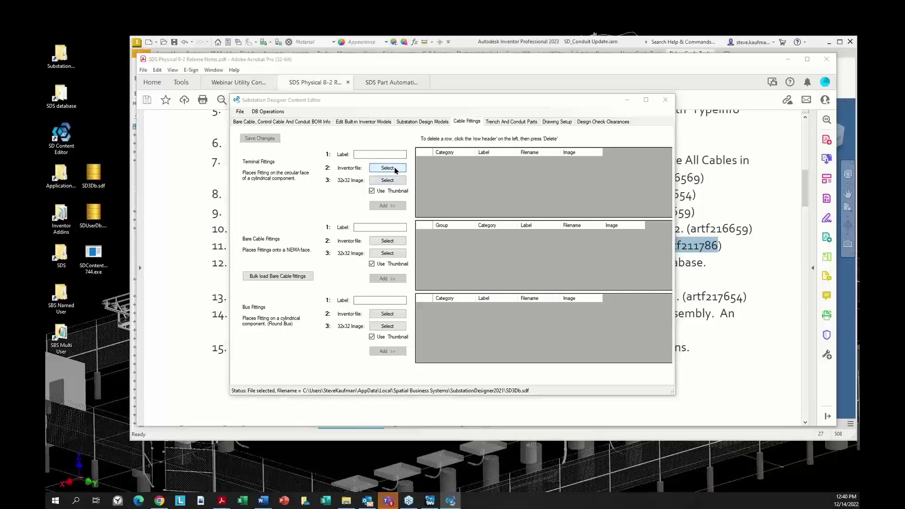
pyautogui.click(731, 368)
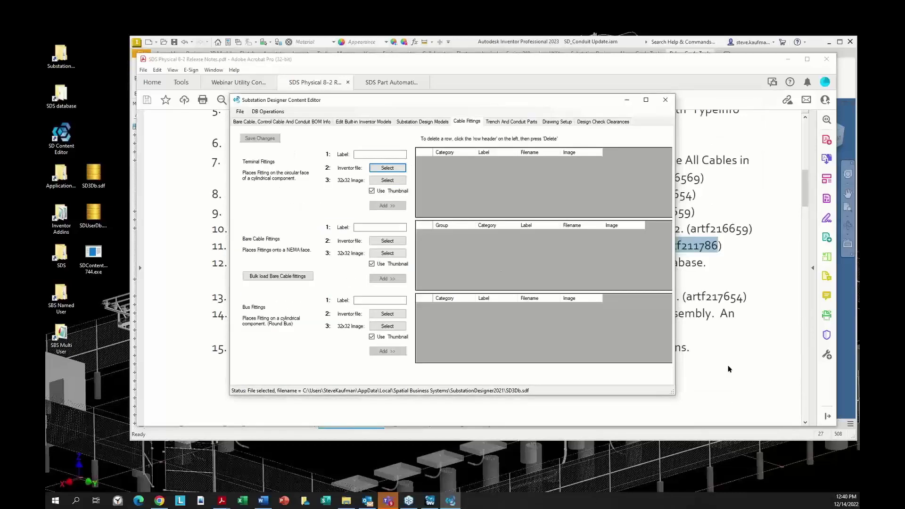
pyautogui.click(665, 100)
# Select the text of release note items 13, 14 and 15 in turn to review each fix
pyautogui.moveTo(232, 296); pyautogui.dragTo(677, 298)
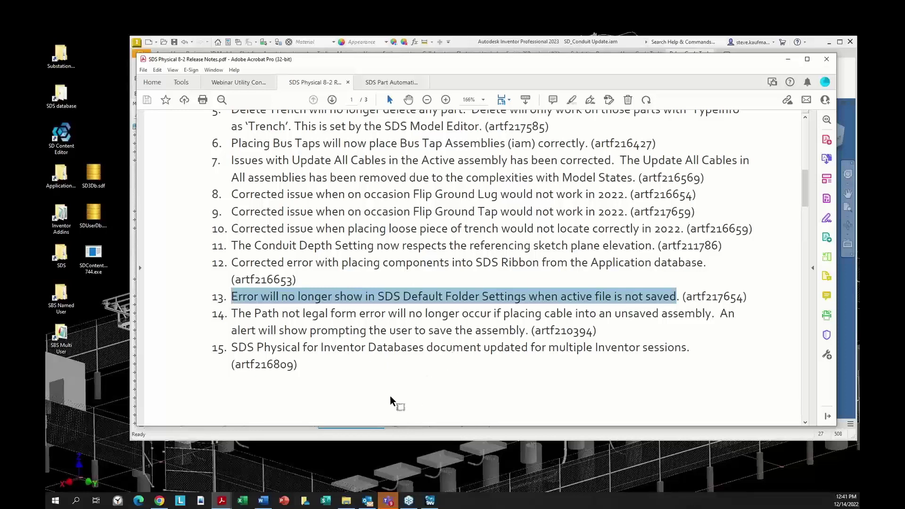
pyautogui.moveTo(231, 314); pyautogui.dragTo(558, 329)
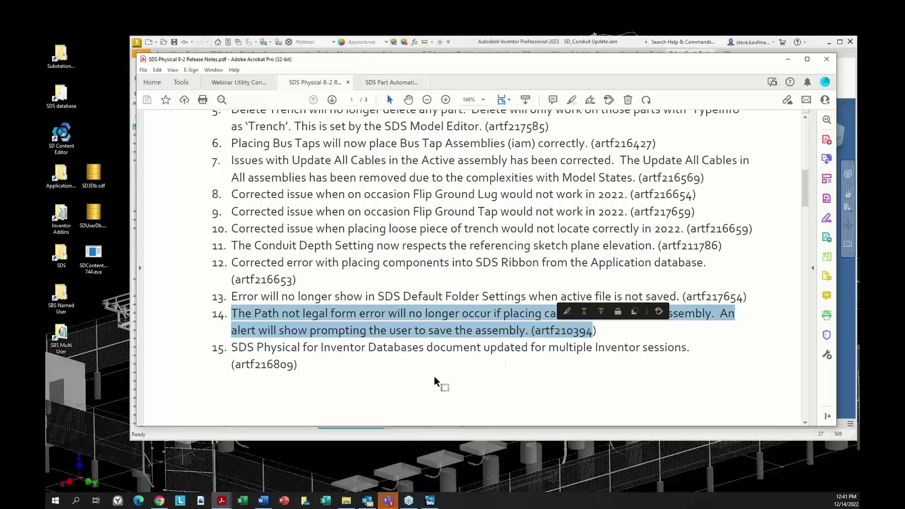
pyautogui.click(399, 367)
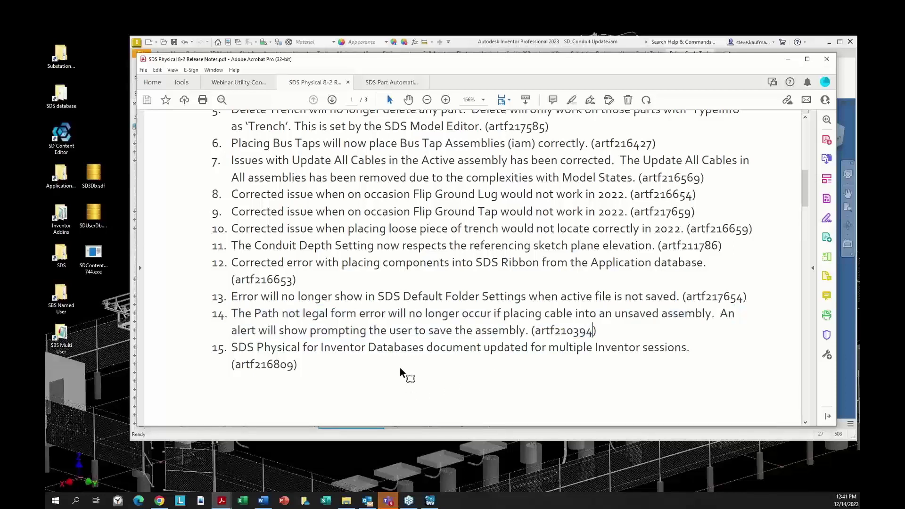
pyautogui.moveTo(230, 348); pyautogui.dragTo(684, 351)
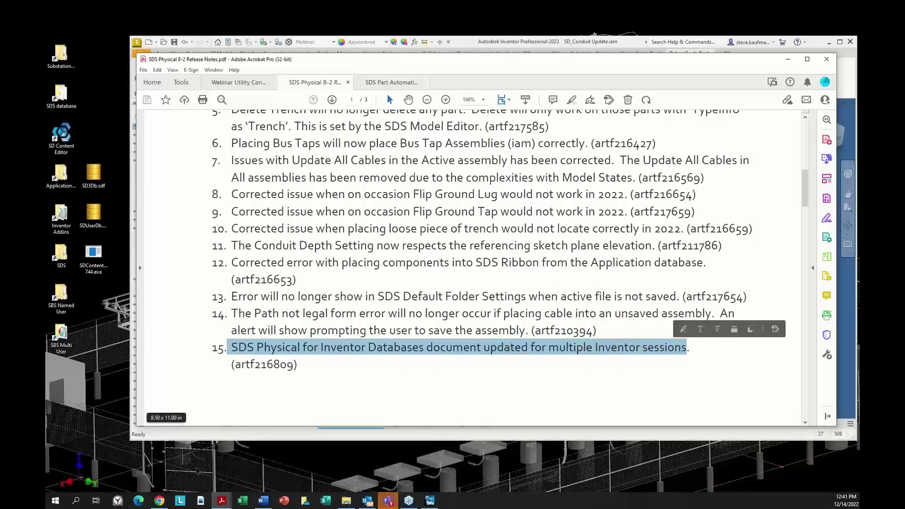
# Switch to Microsoft Edge and go to the Support Portal from the bookmarked Substation Design Suite site
pyautogui.click(138, 501)
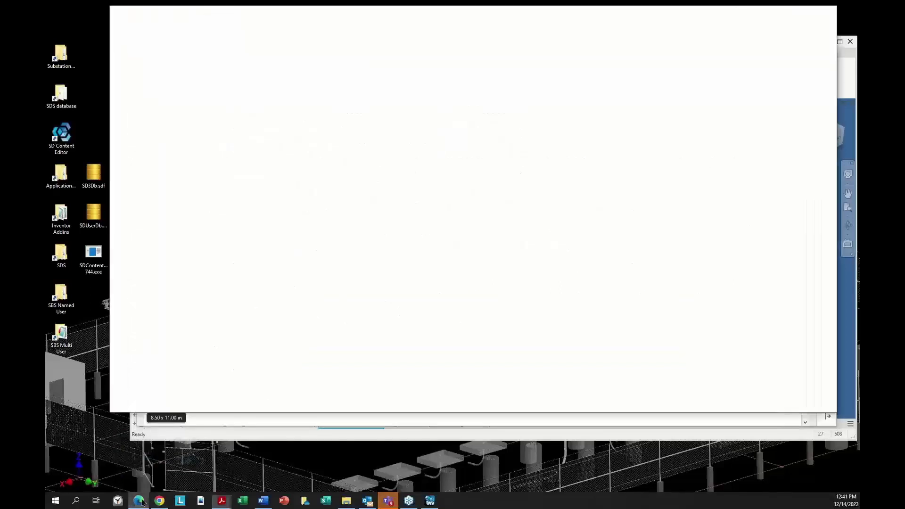
pyautogui.click(129, 45)
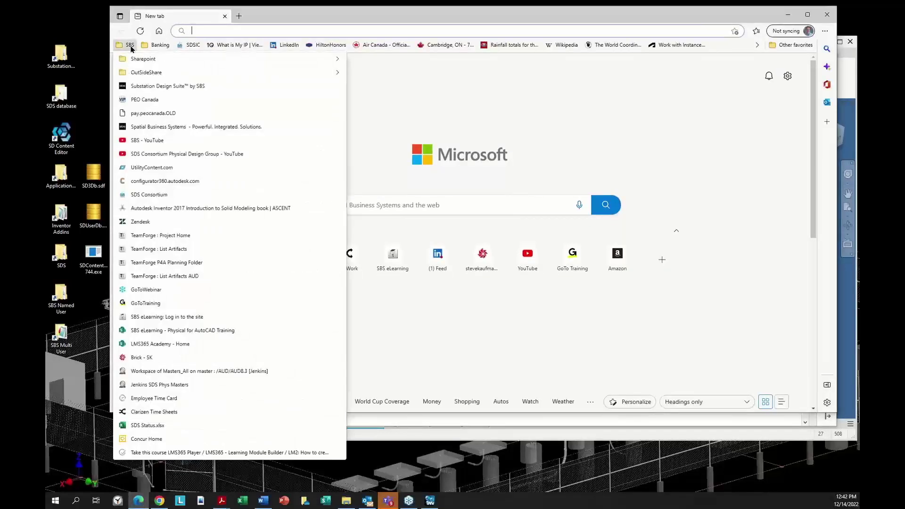
pyautogui.press('Escape')
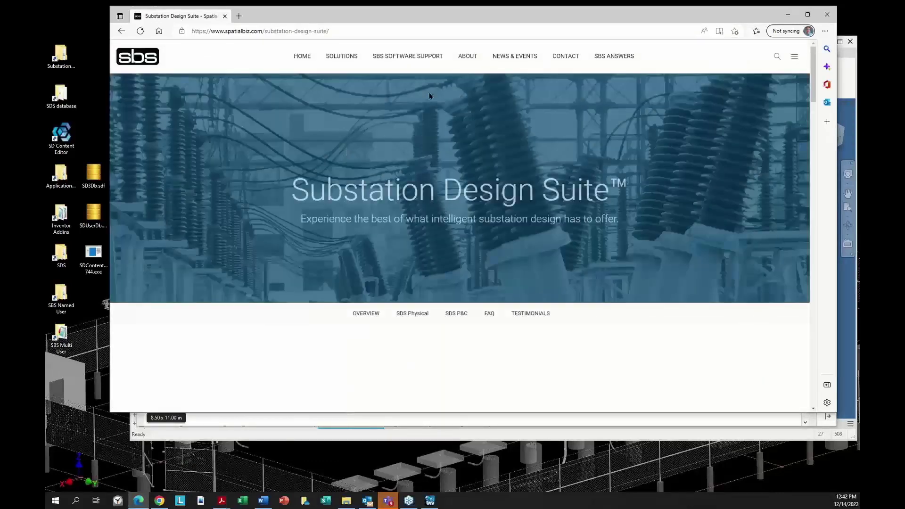
pyautogui.moveTo(416, 63)
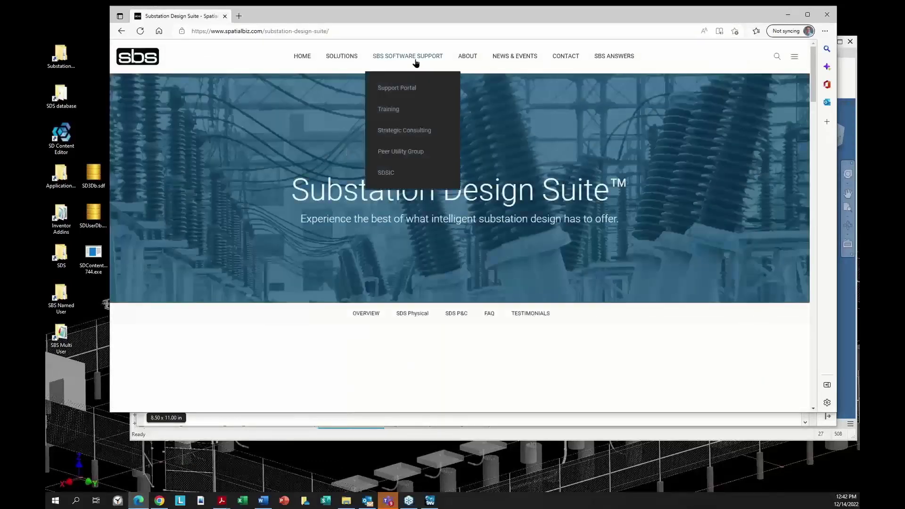
pyautogui.click(407, 88)
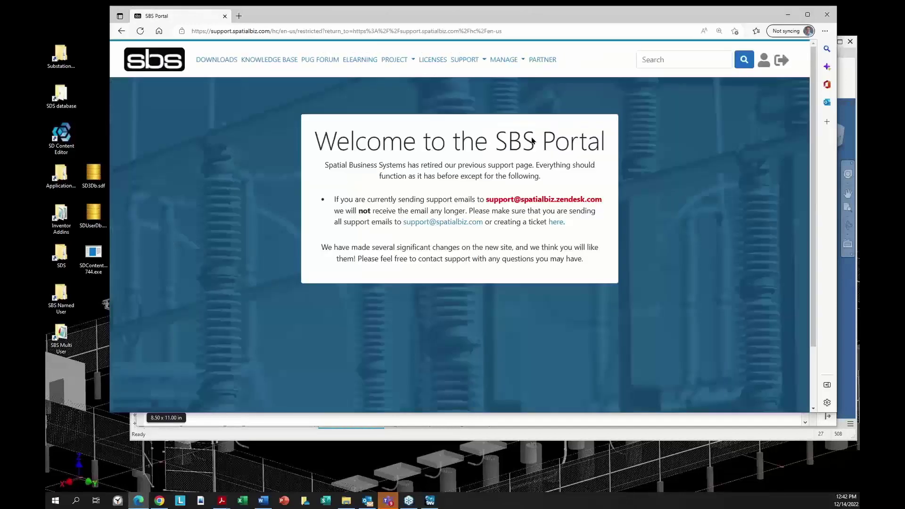
# Open the SDS Physical Databases article from the Substation Design Suite General Information category of the Knowledge Base
pyautogui.click(279, 61)
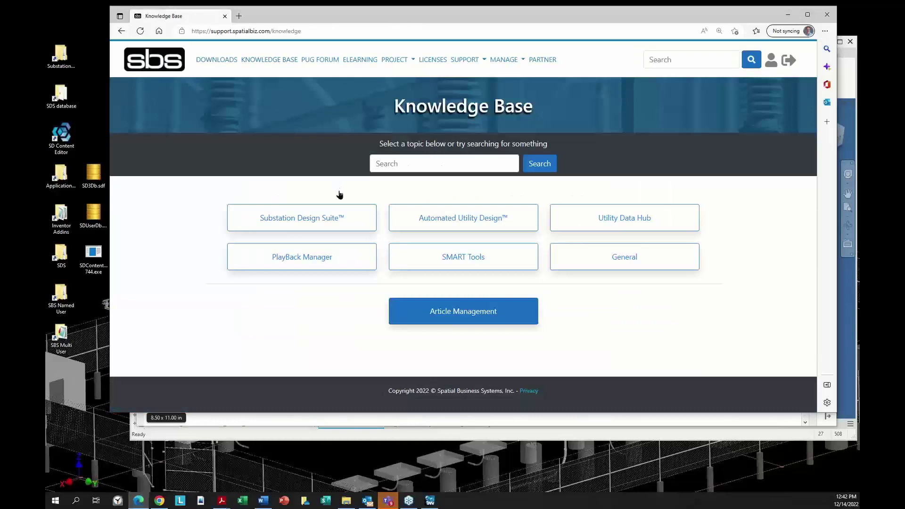
pyautogui.click(338, 215)
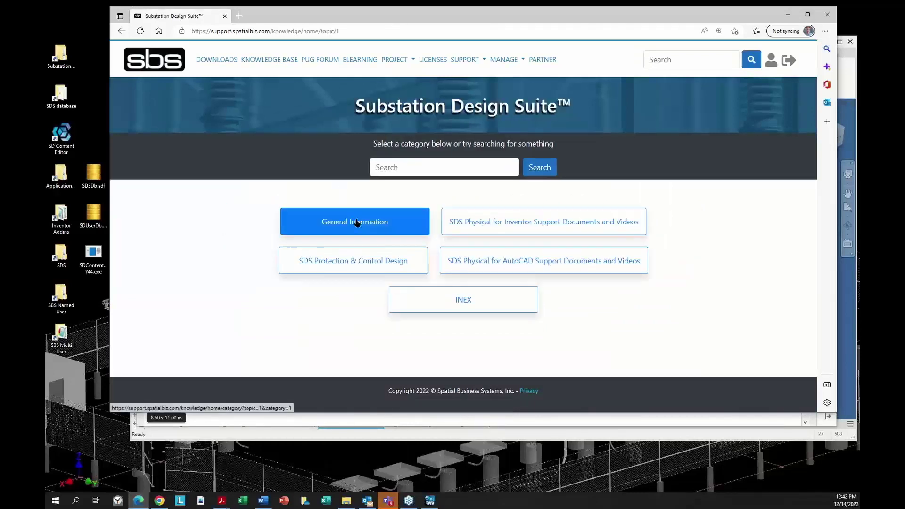
pyautogui.click(357, 222)
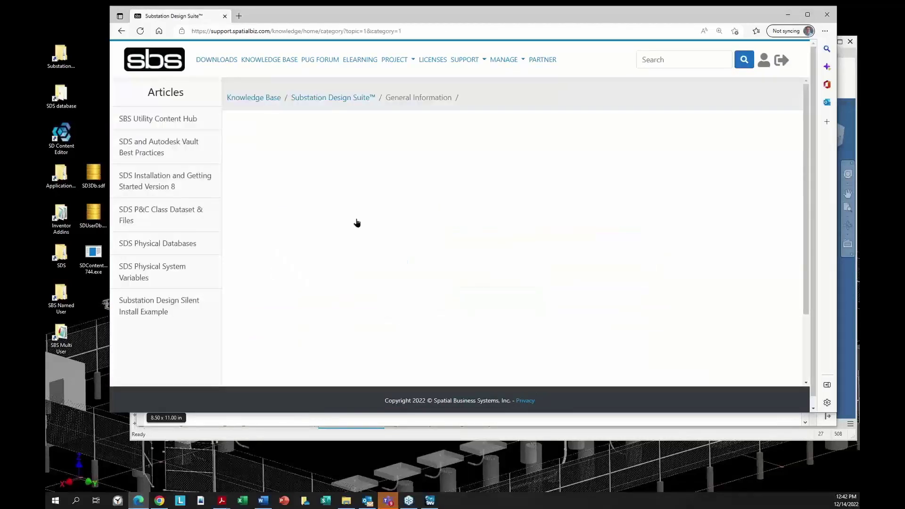
pyautogui.click(173, 249)
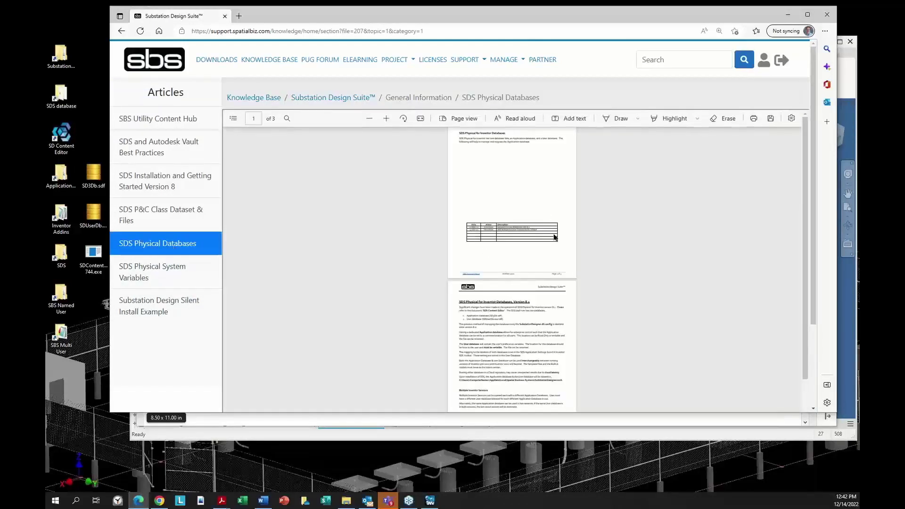
# Read the SDS Physical Databases document from its revision table through the database migration section, and minimize the browser
pyautogui.keyDown('ctrl'); pyautogui.scroll(5, 555, 237); pyautogui.keyUp('ctrl')
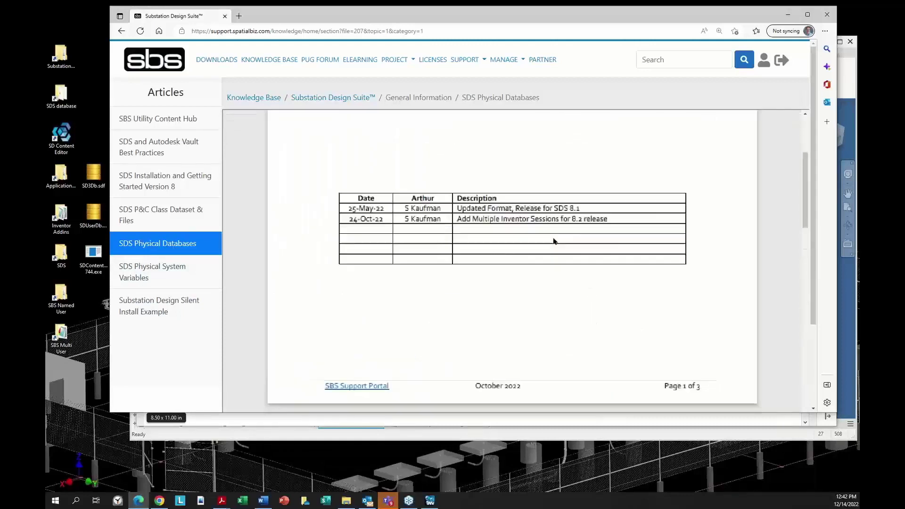
pyautogui.scroll(10, 532, 302)
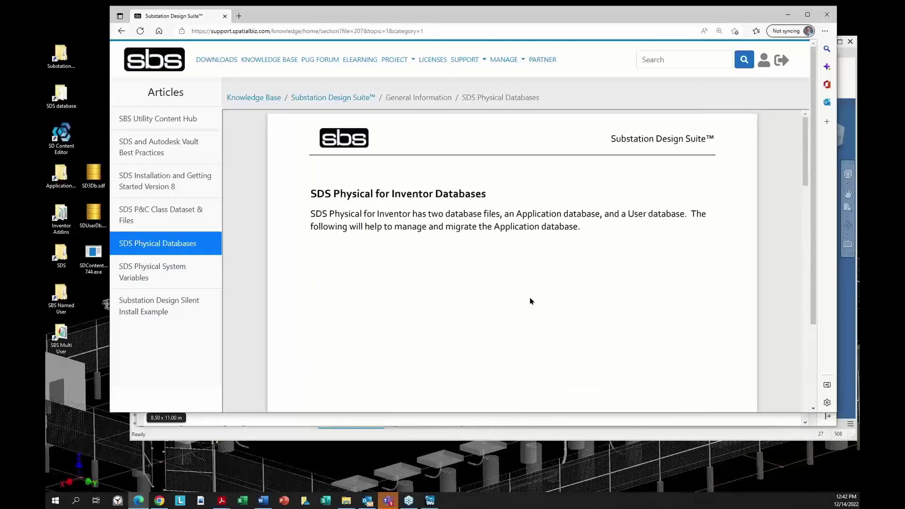
pyautogui.scroll(-10, 532, 302)
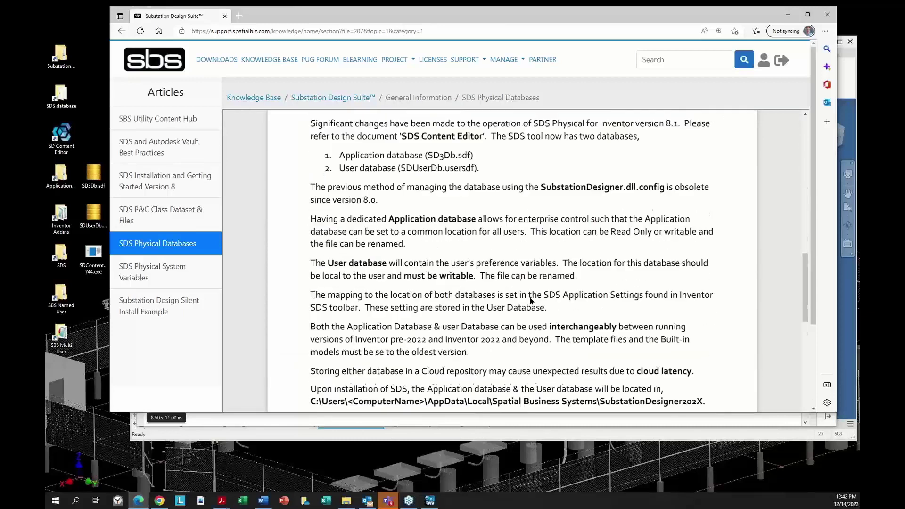
pyautogui.scroll(-10, 532, 301)
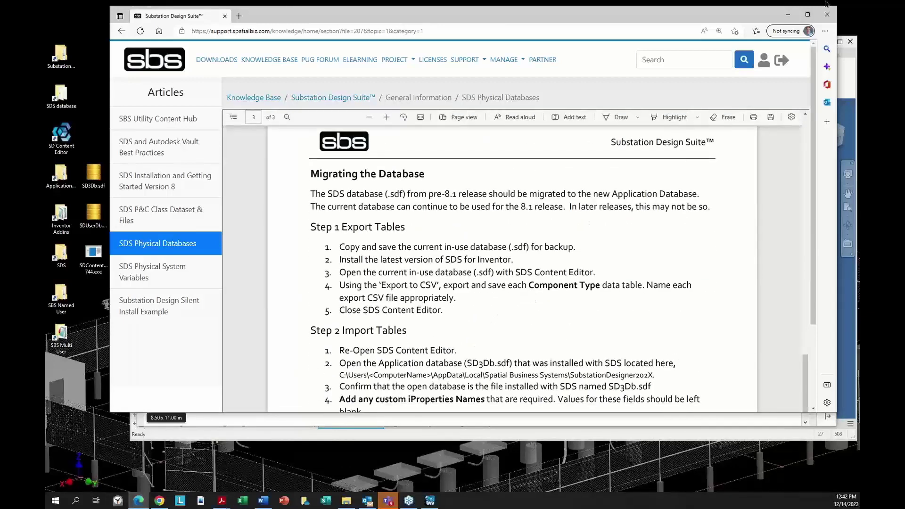
pyautogui.click(788, 15)
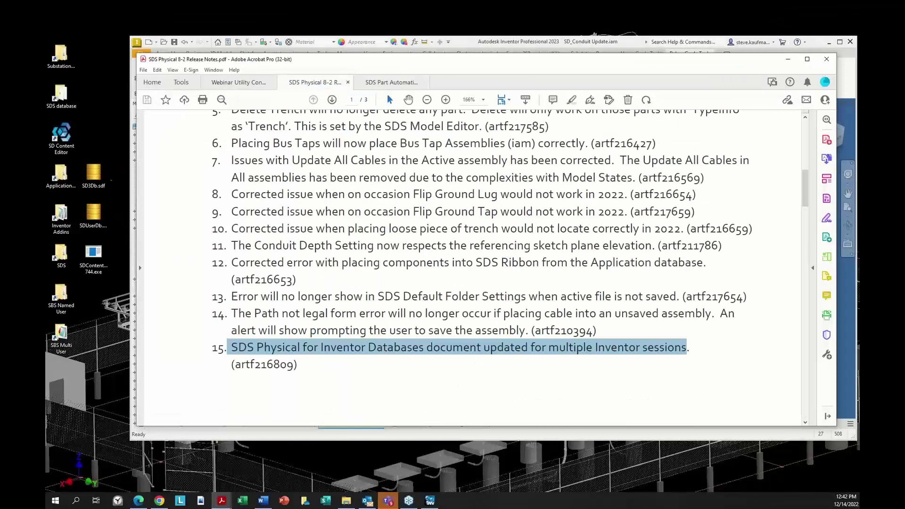
# Switch to Acrobat and show the Release 8.2 page of the Webinar Utility Content & SDS 8-2 PDF
pyautogui.click(141, 502)
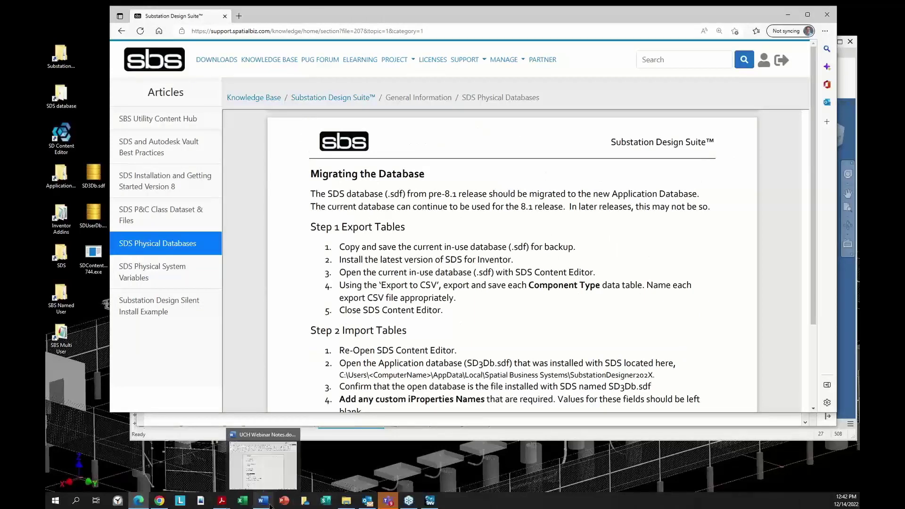
pyautogui.moveTo(229, 507)
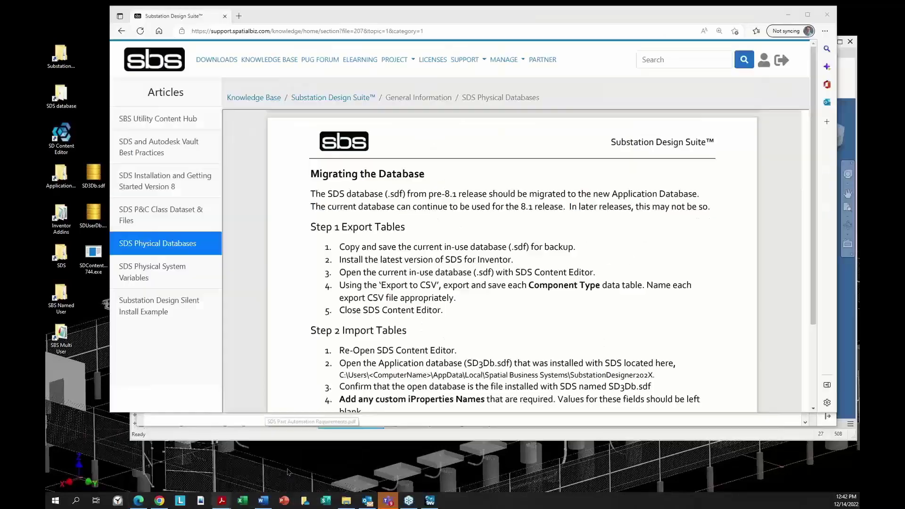
pyautogui.click(288, 472)
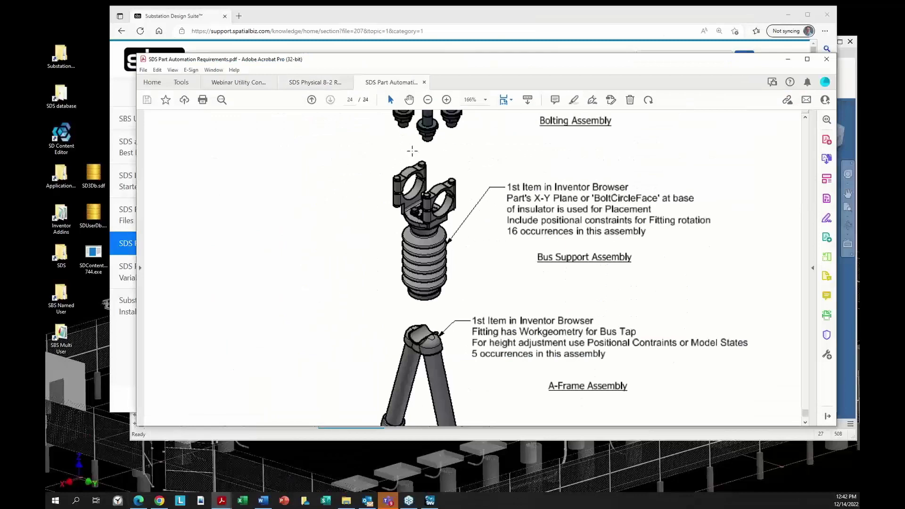
pyautogui.click(327, 84)
pyautogui.click(253, 86)
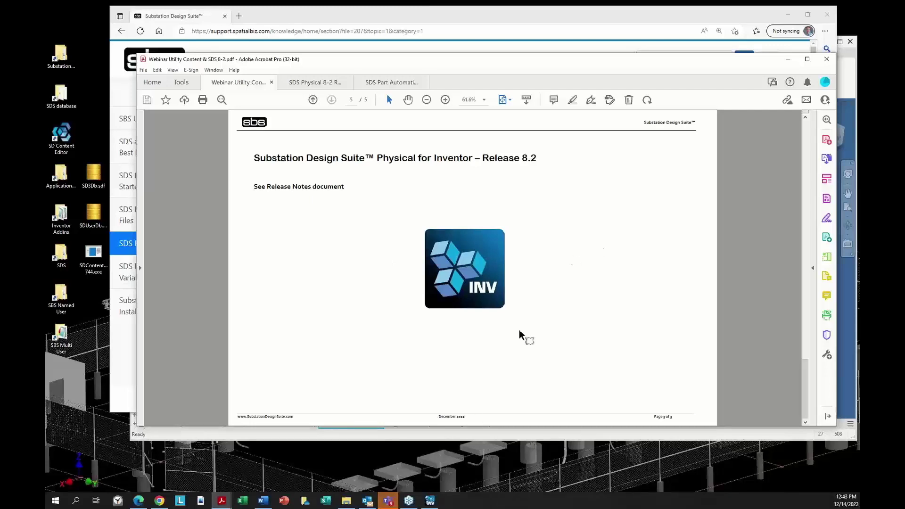
# Switch to Inventor, activate SD_HVAssembly.iam, and examine the assembly around the angled bus taps
pyautogui.click(428, 501)
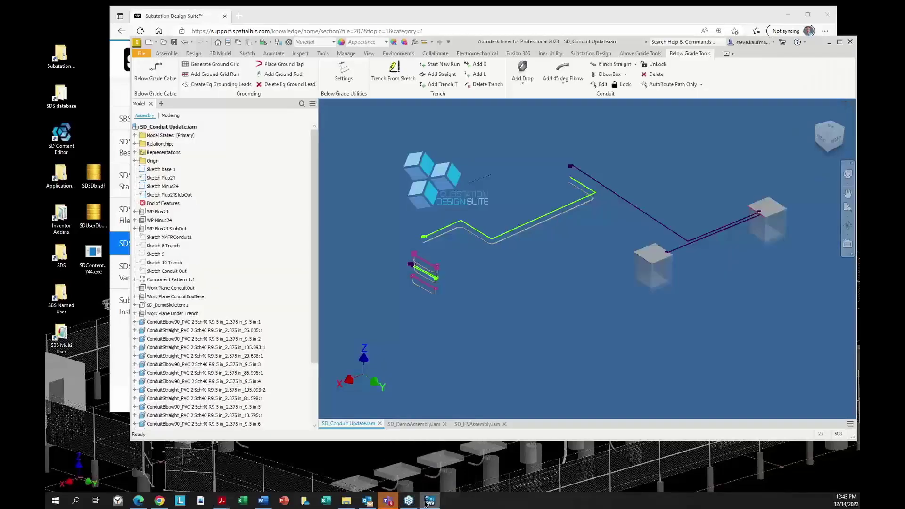
pyautogui.click(477, 424)
pyautogui.scroll(-10, 557, 353)
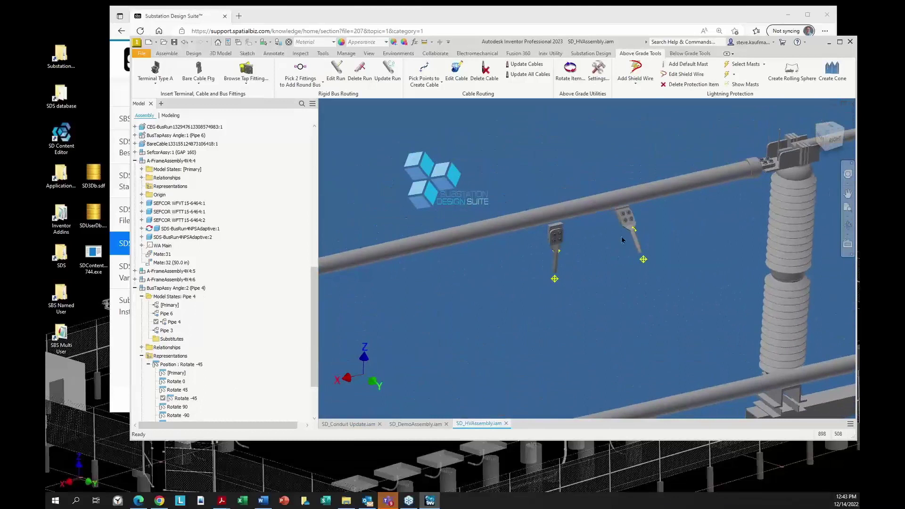
pyautogui.click(625, 224)
pyautogui.keyDown('shift'); pyautogui.moveTo(625, 224); pyautogui.dragTo(692, 205, button='middle'); pyautogui.keyUp('shift')
pyautogui.scroll(5, 692, 204)
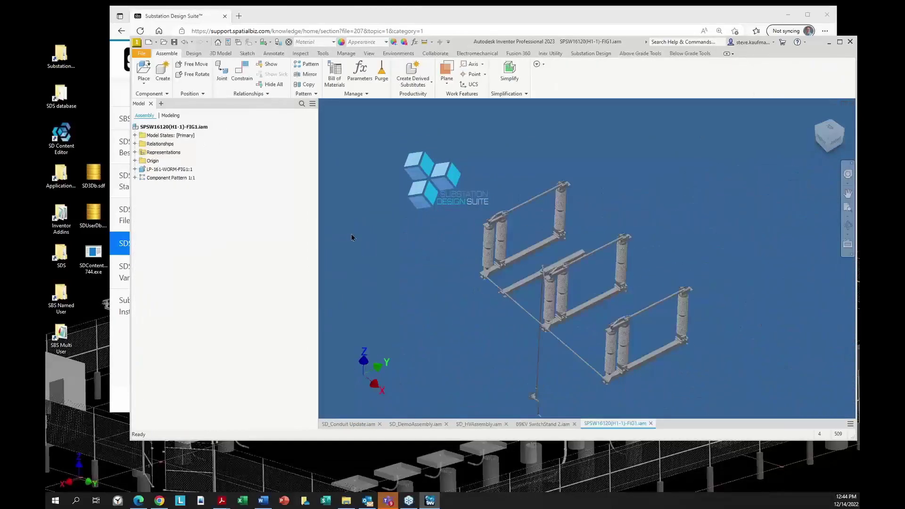